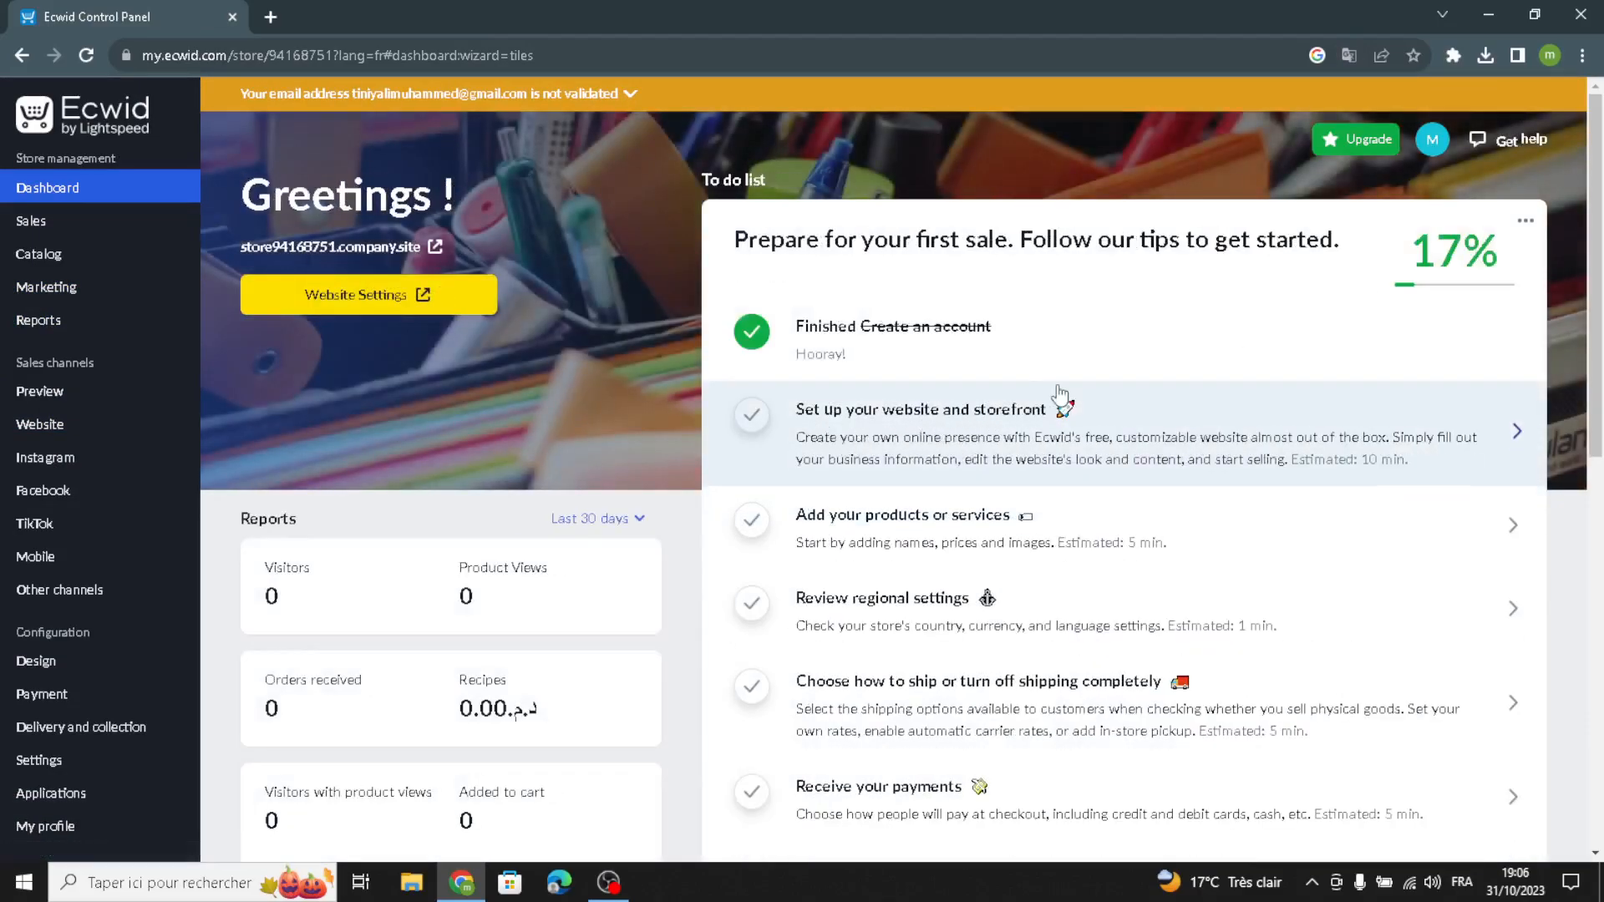
# Start setting up the website and storefront, and open the site template gallery in the website editor
pyautogui.click(1078, 411)
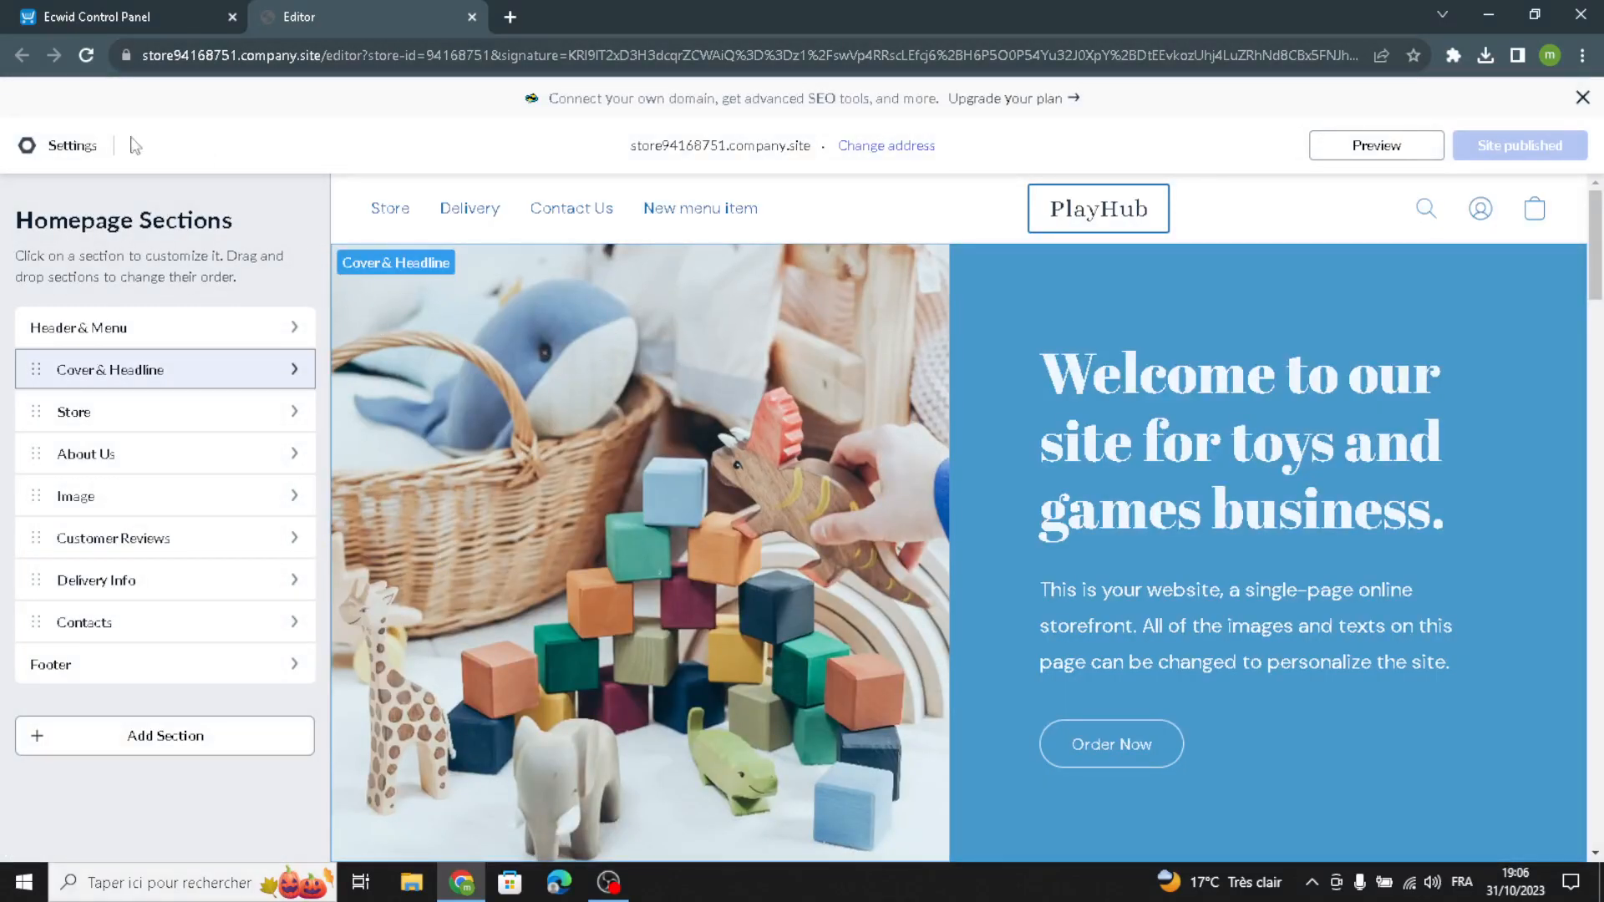
pyautogui.click(67, 160)
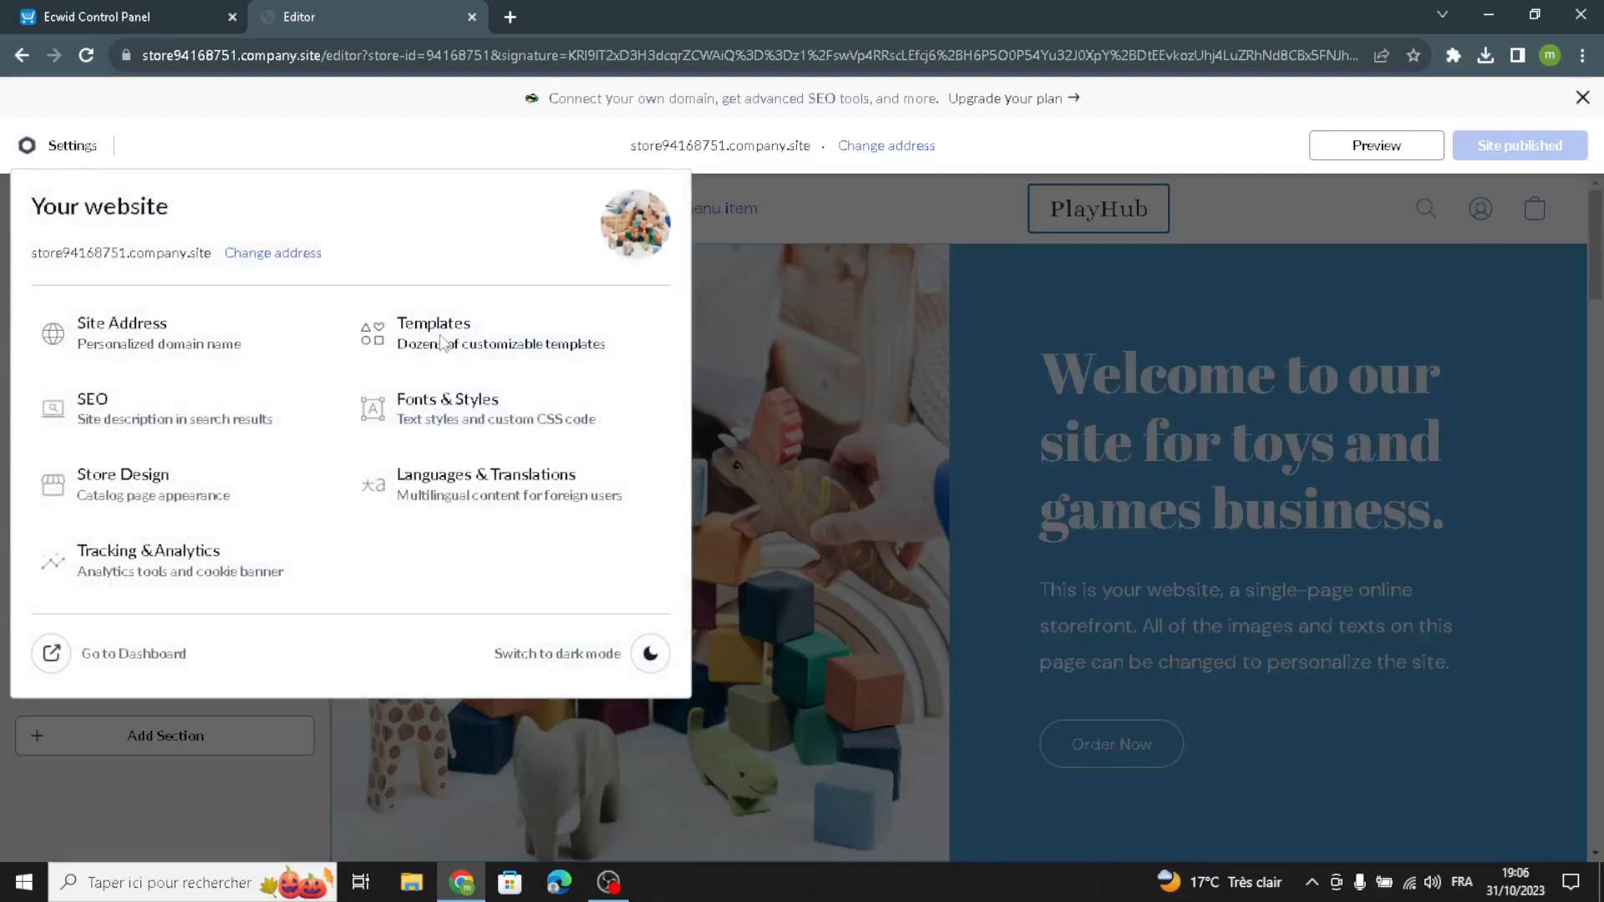
pyautogui.click(433, 331)
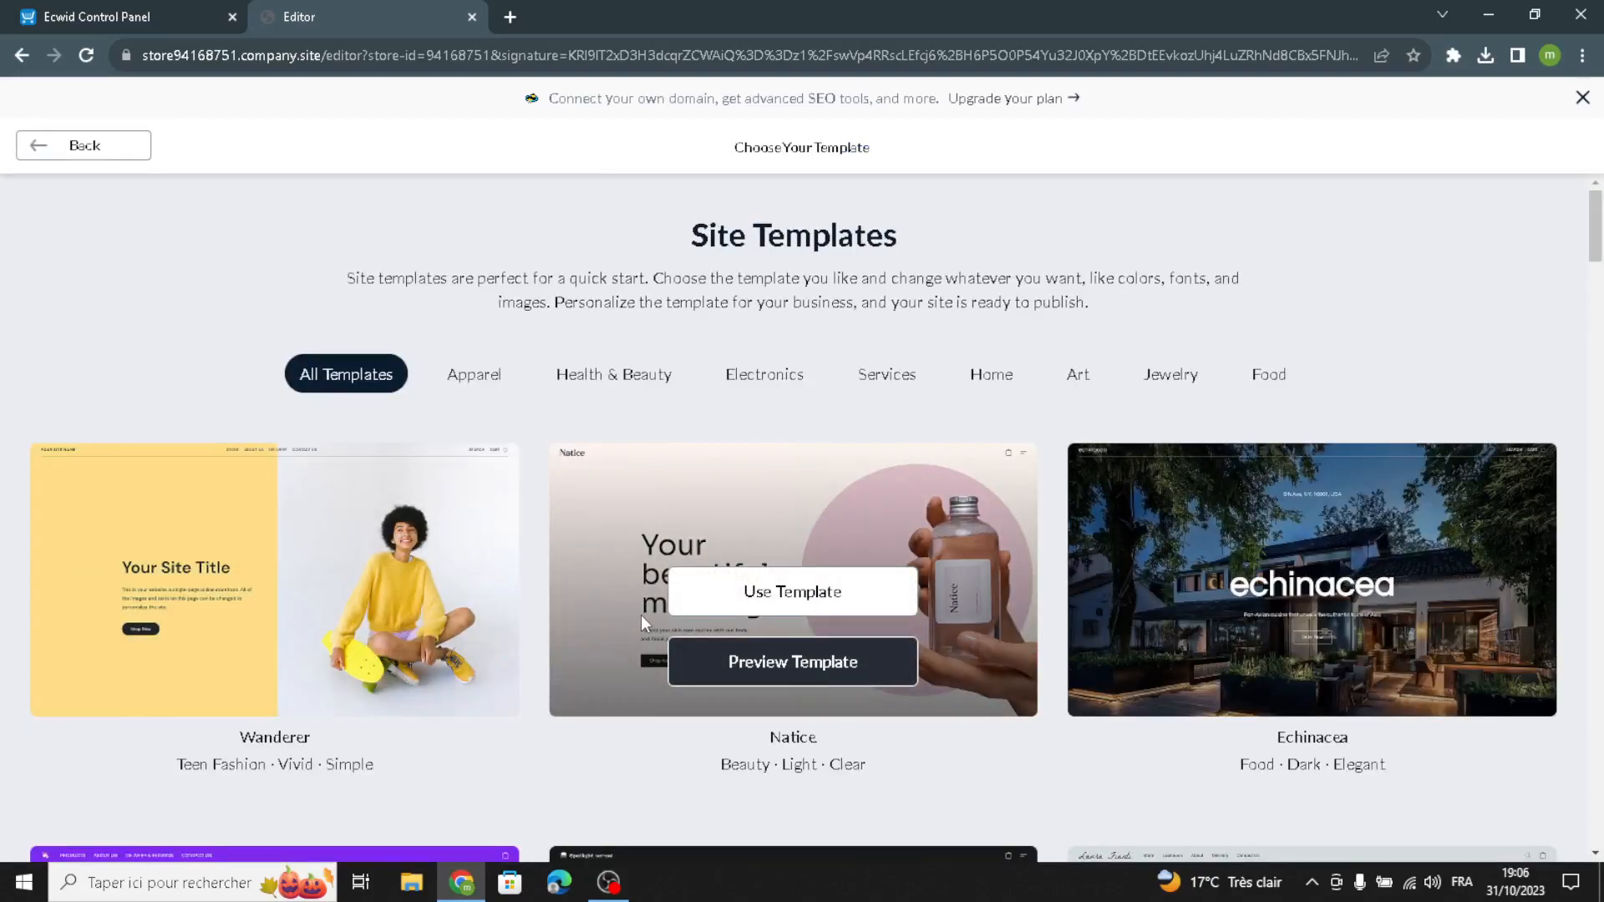
# Browse the site templates and apply the automotive one with the "Let's get a Ride" cover
pyautogui.scroll(-6, 640, 615)
pyautogui.scroll(-17, 646, 609)
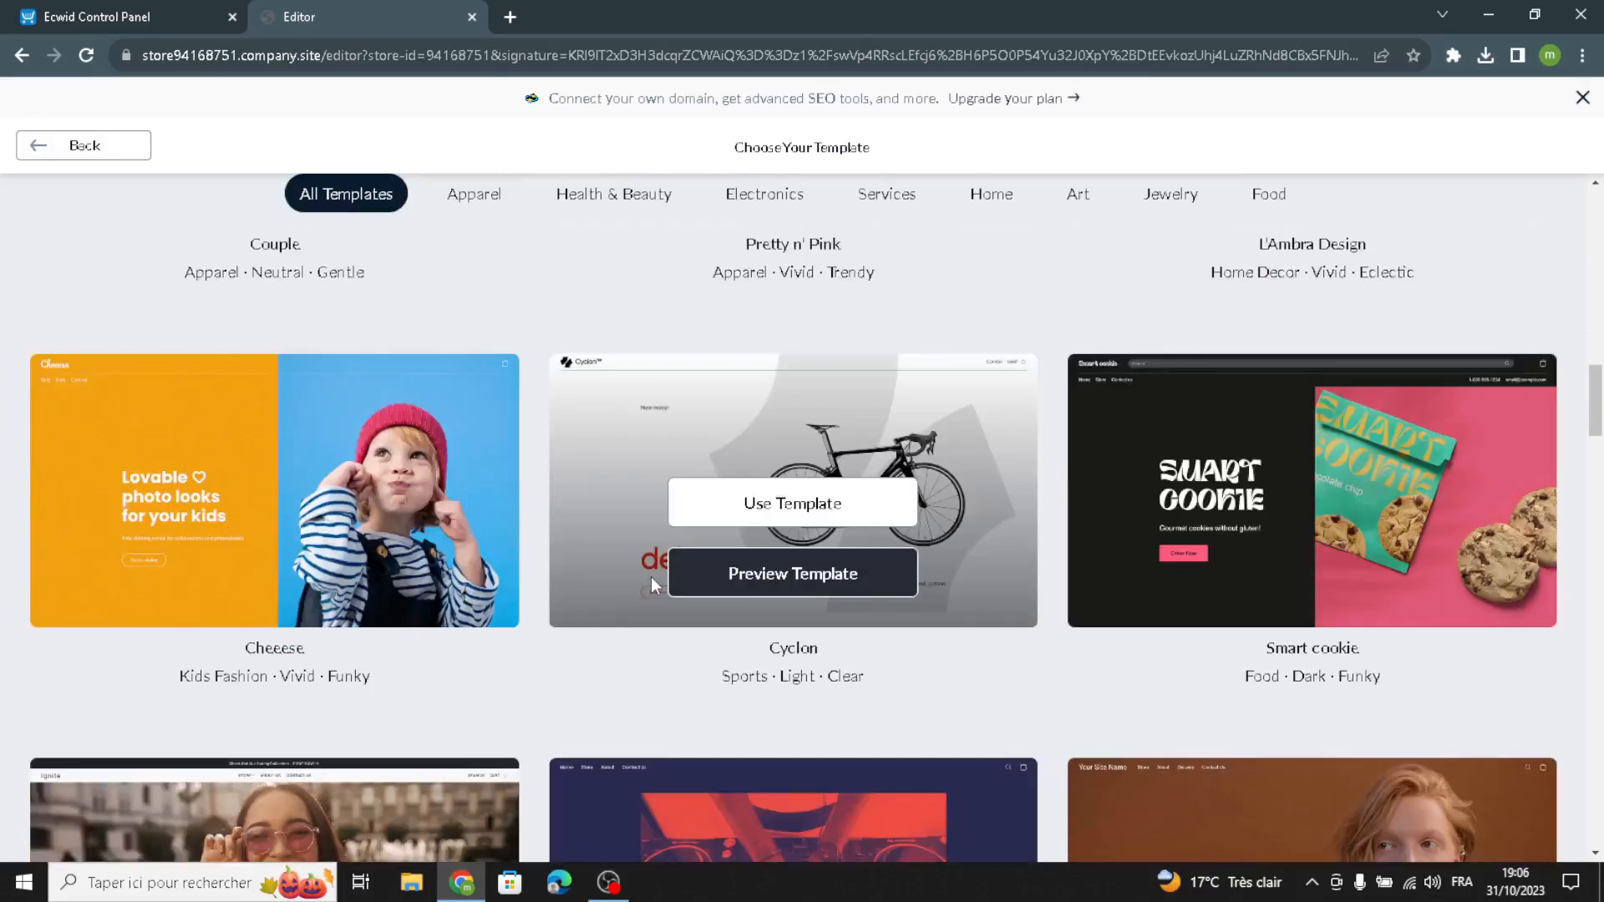
pyautogui.scroll(-18, 652, 581)
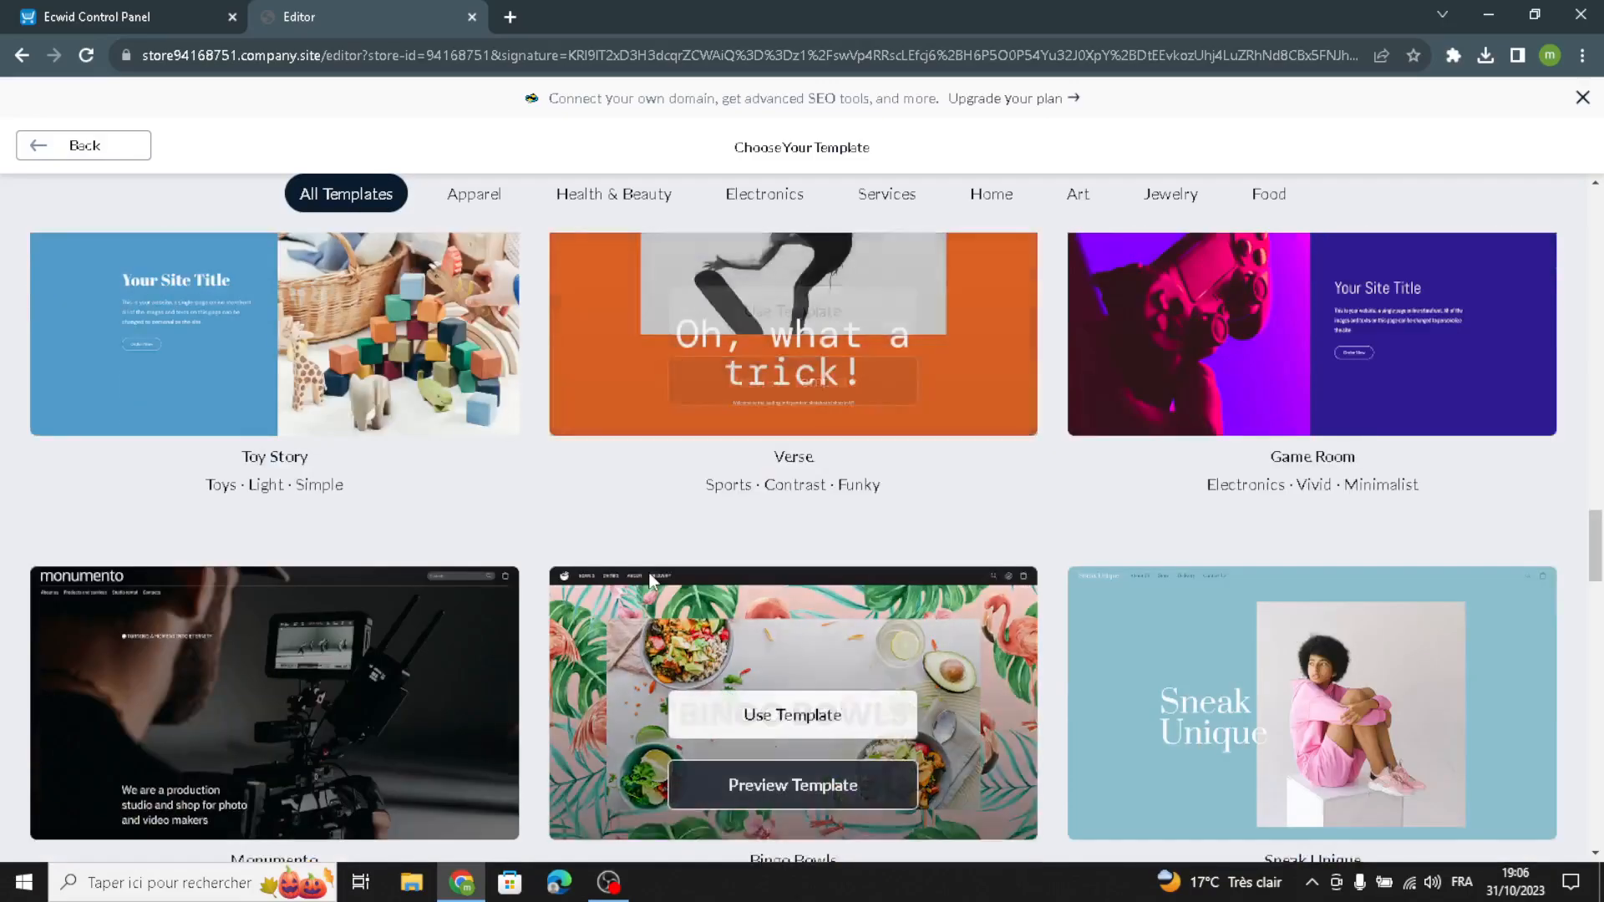
pyautogui.scroll(-13, 652, 581)
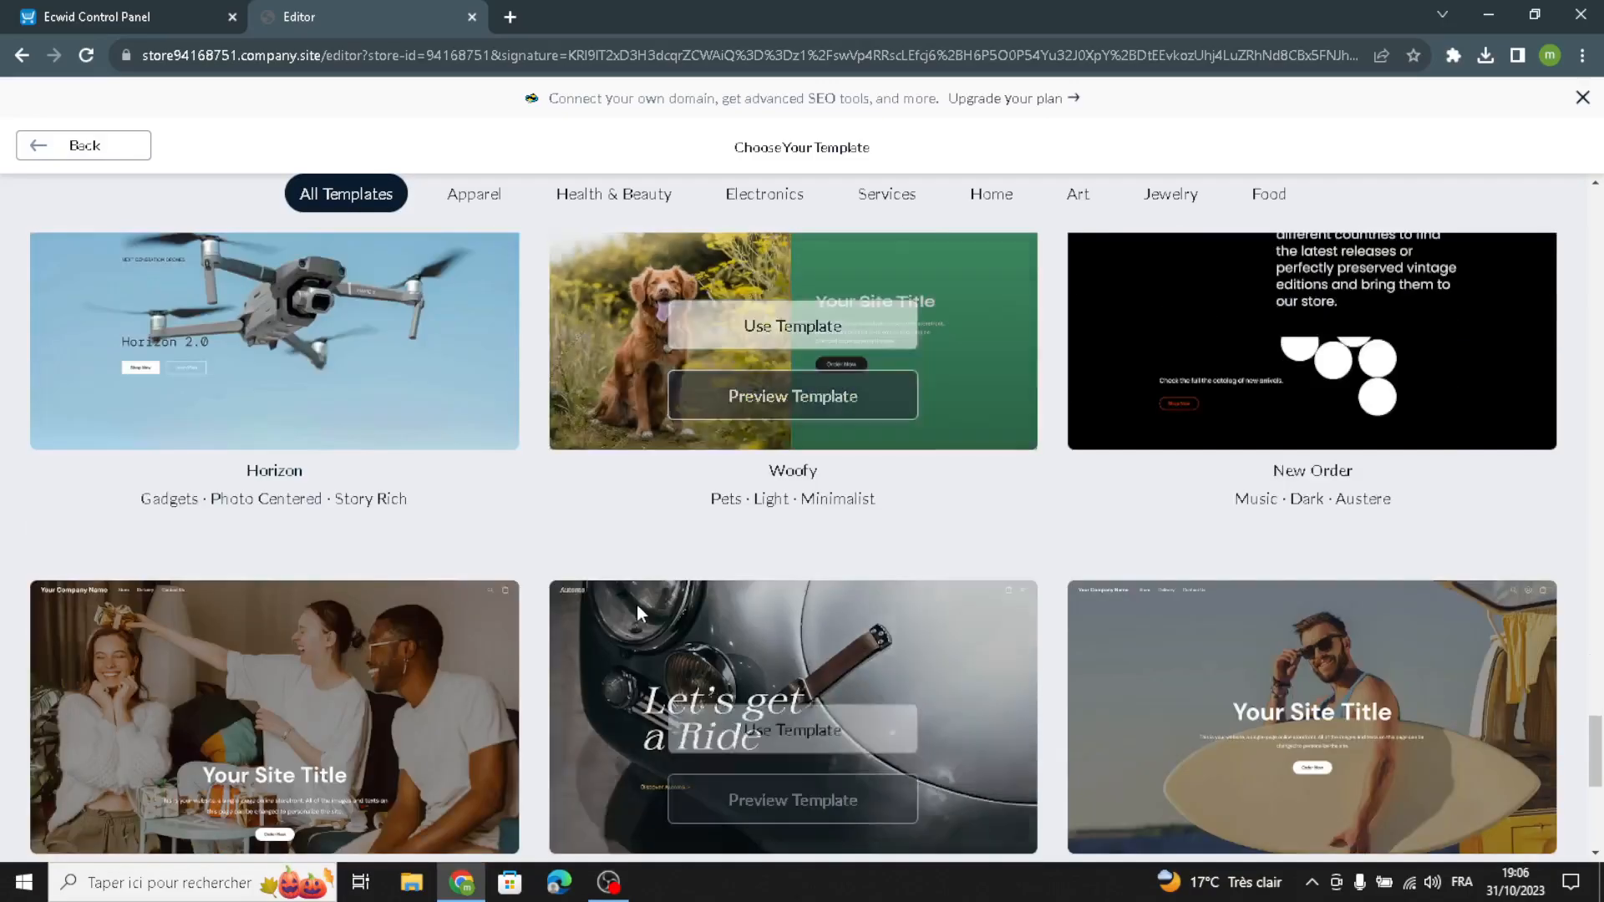
pyautogui.scroll(-2, 665, 583)
pyautogui.scroll(3, 665, 584)
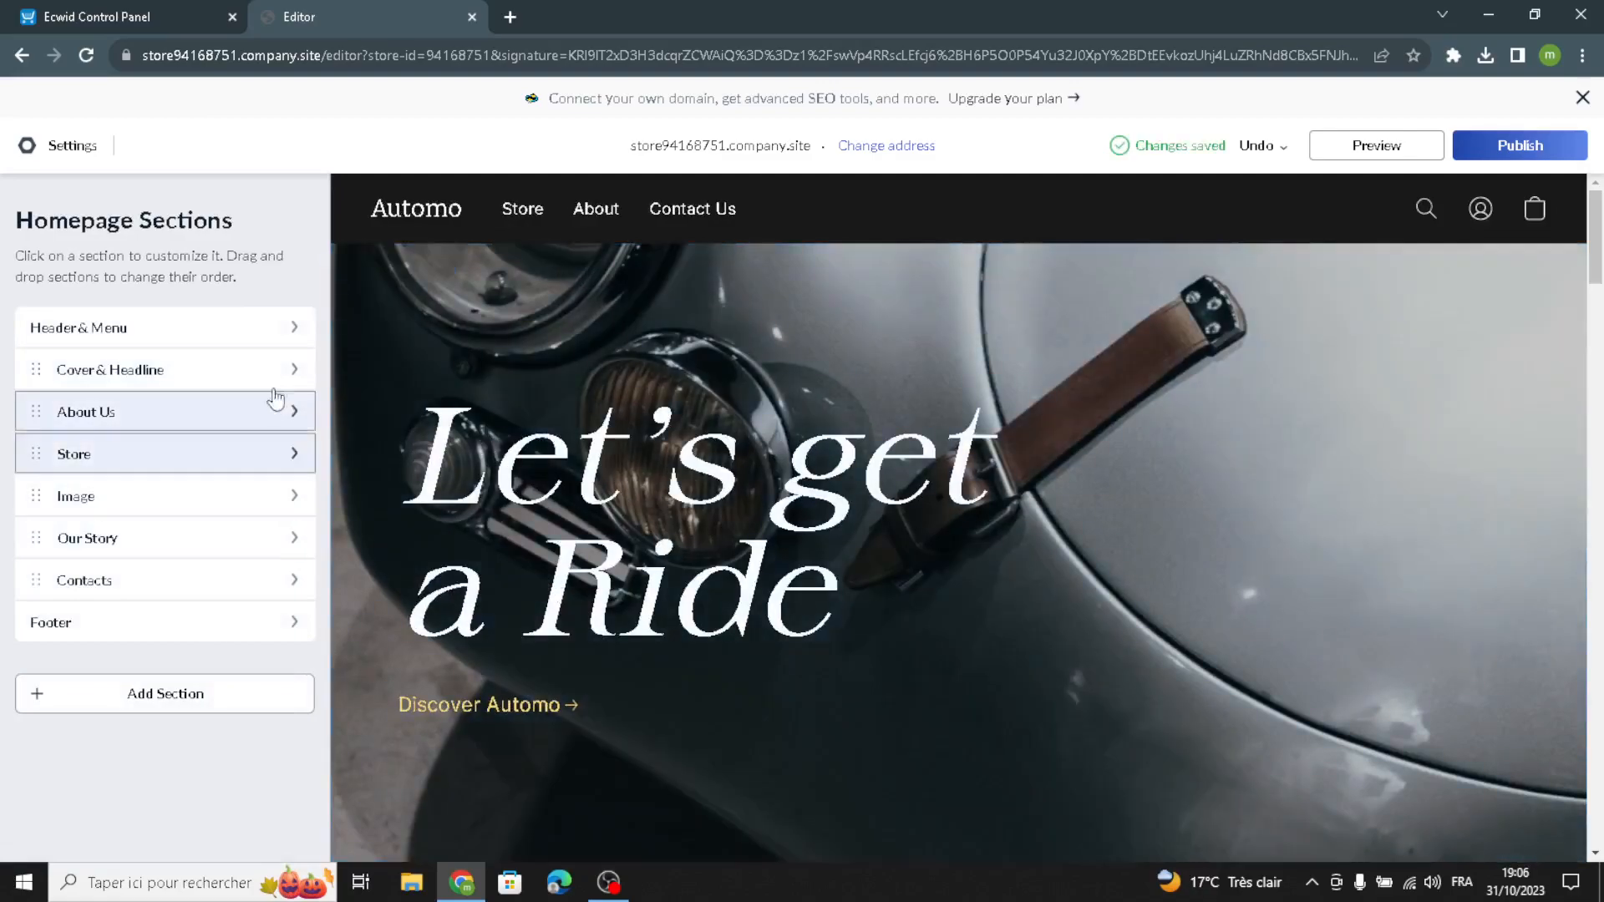
# Change the text of the site logo in the Header & Menu section to "AutoGear"
pyautogui.click(210, 344)
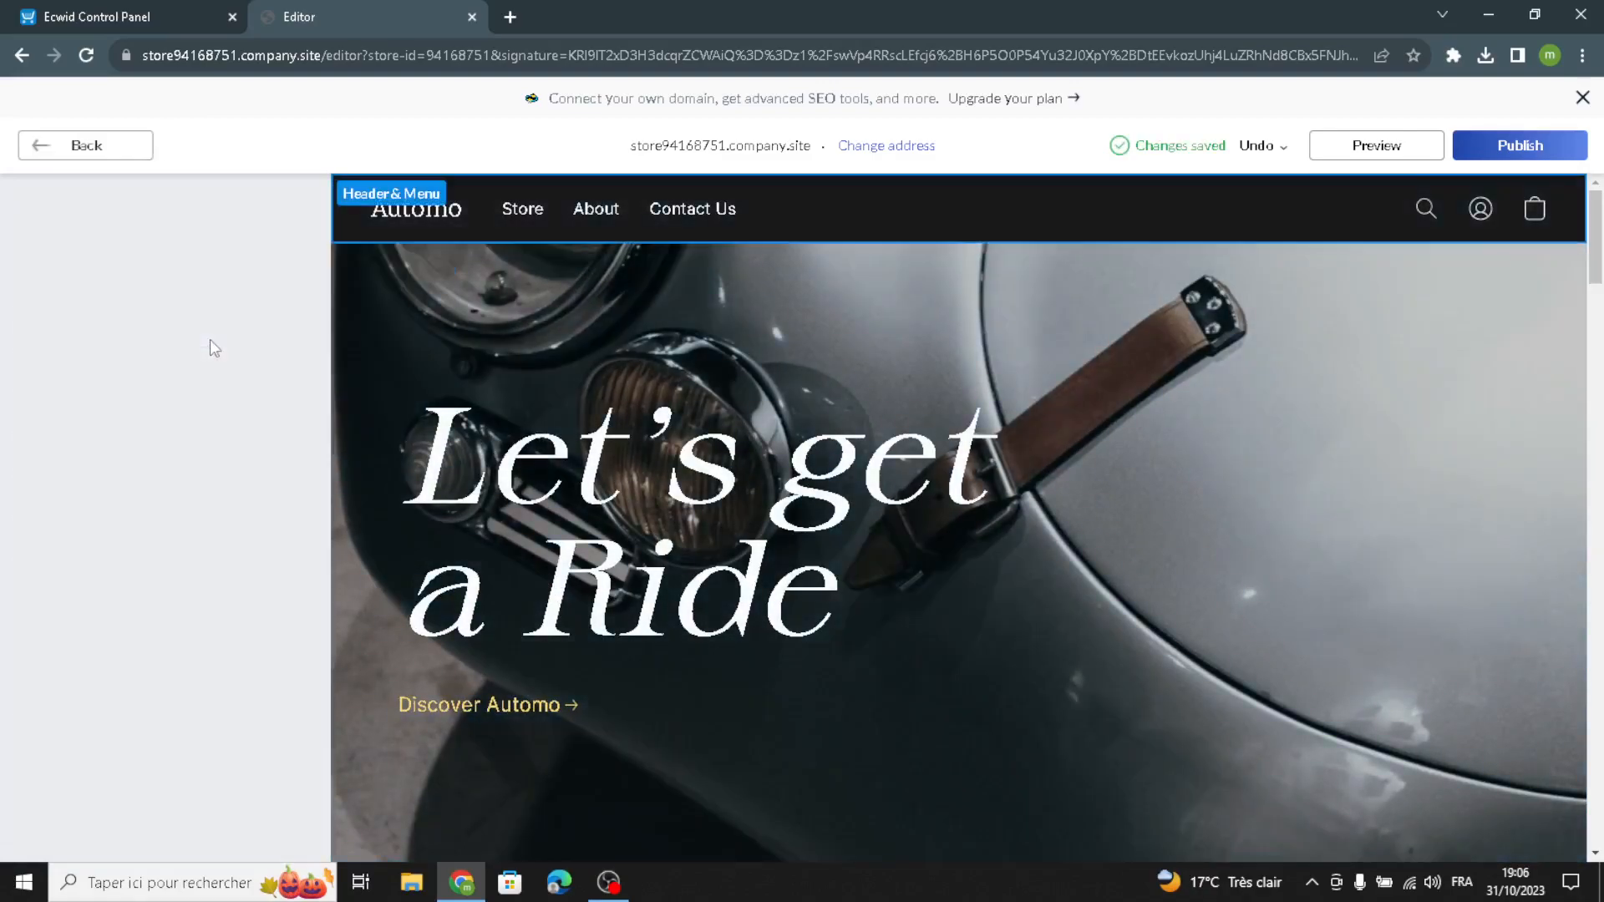
pyautogui.click(45, 381)
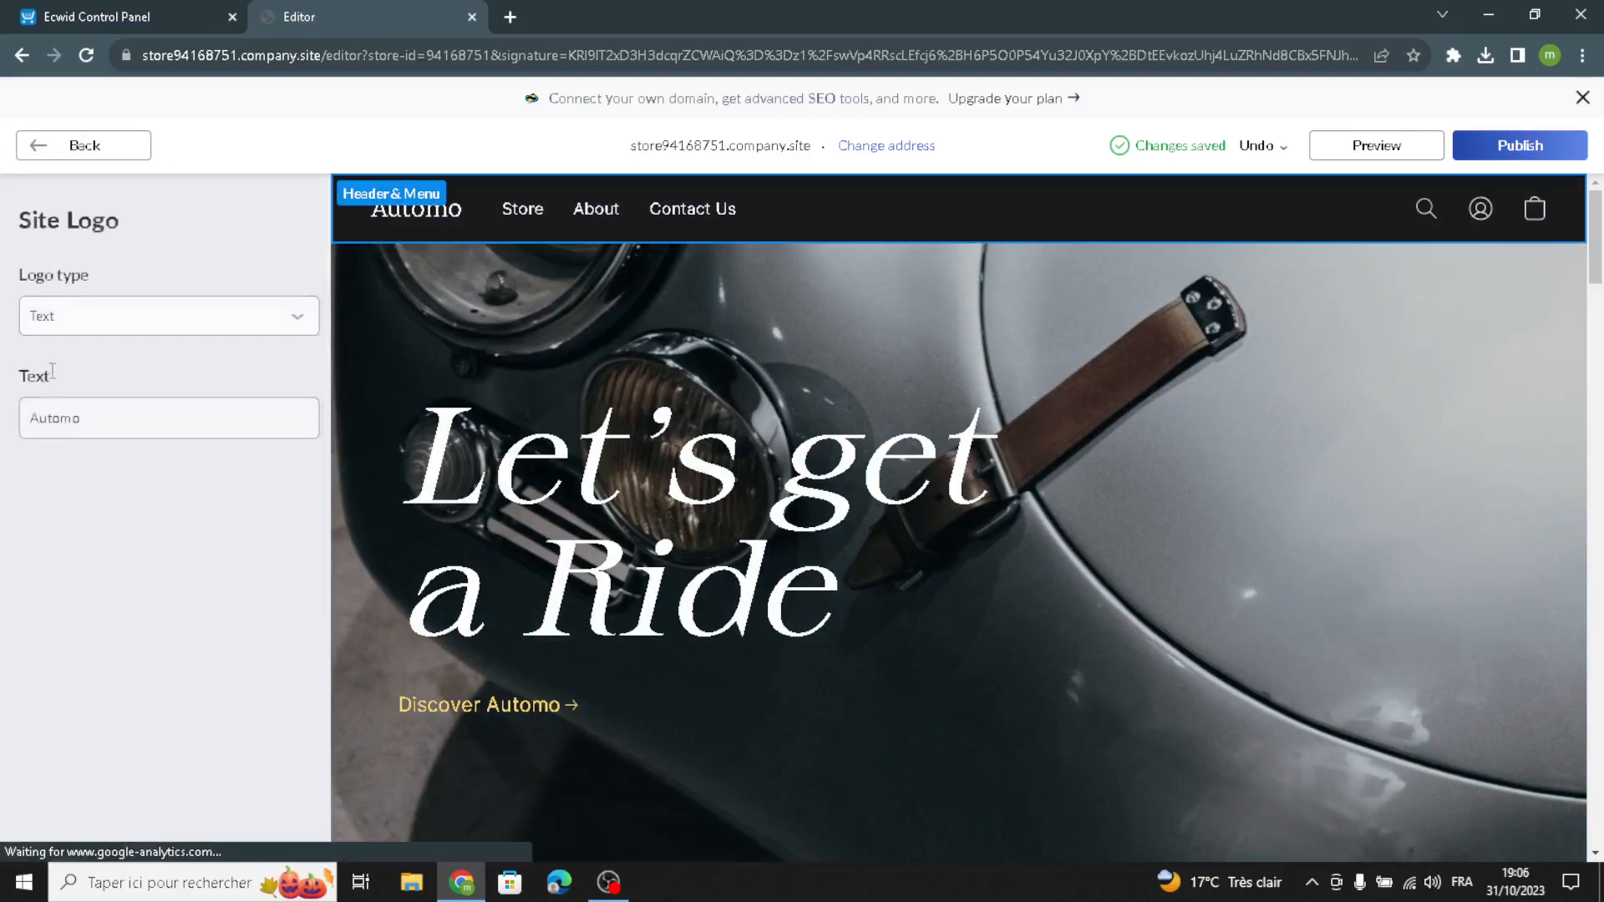
pyautogui.moveTo(79, 418); pyautogui.dragTo(4, 436)
pyautogui.click(103, 422)
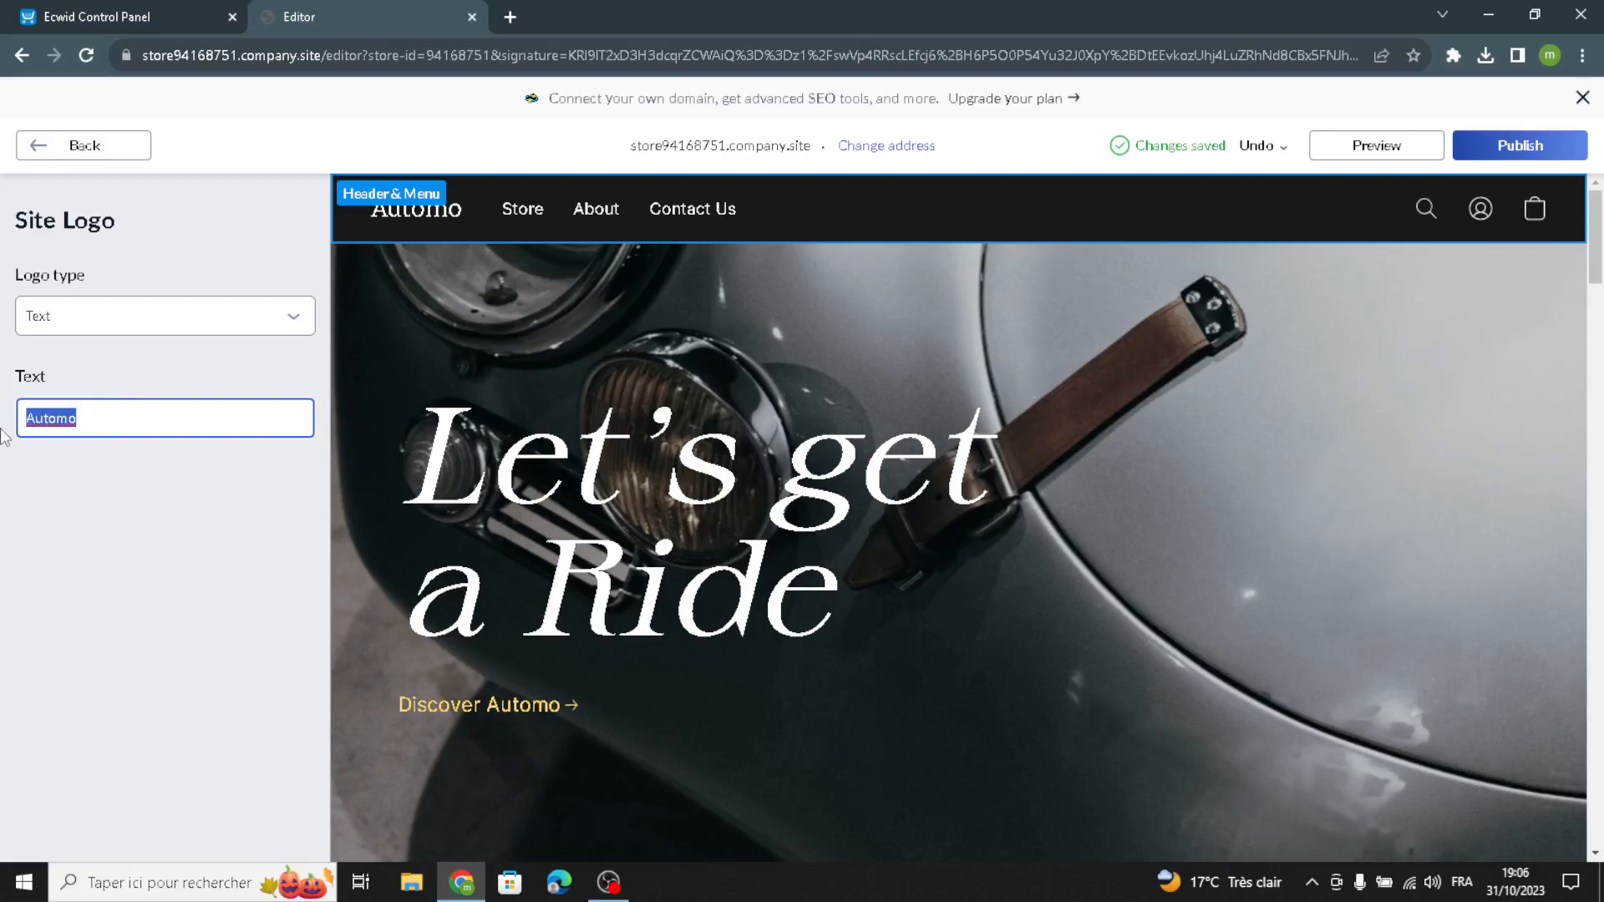
pyautogui.write('AutoGear')
pyautogui.click(61, 501)
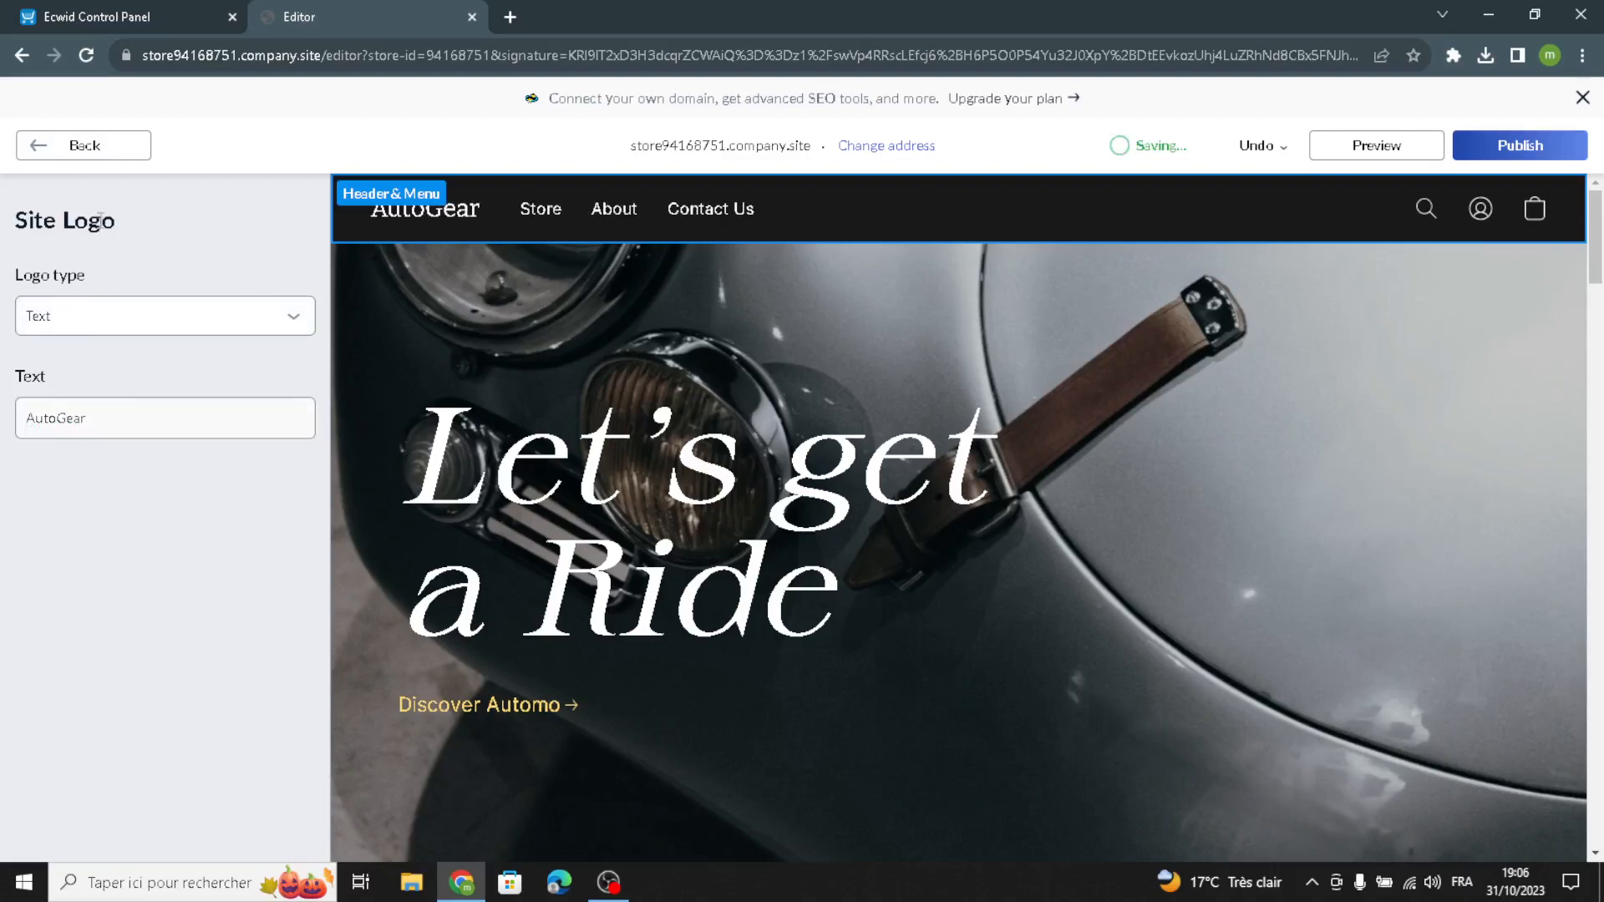
pyautogui.click(93, 147)
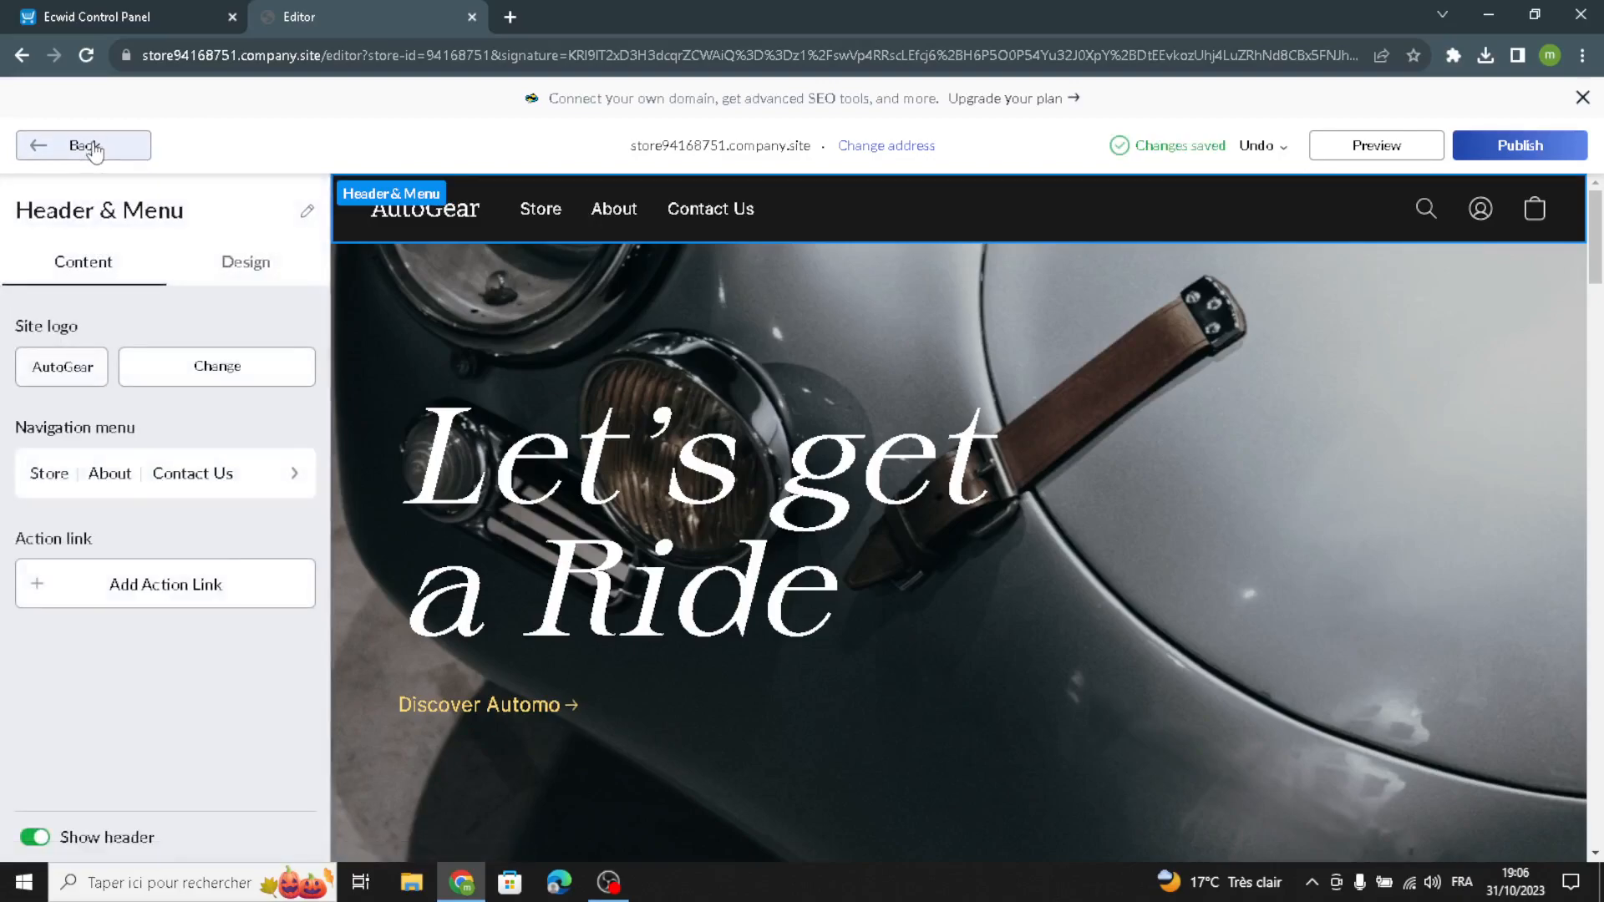
# Check the navigation menu items, and set the header layout to the one with menu links before a centered logo
pyautogui.click(215, 466)
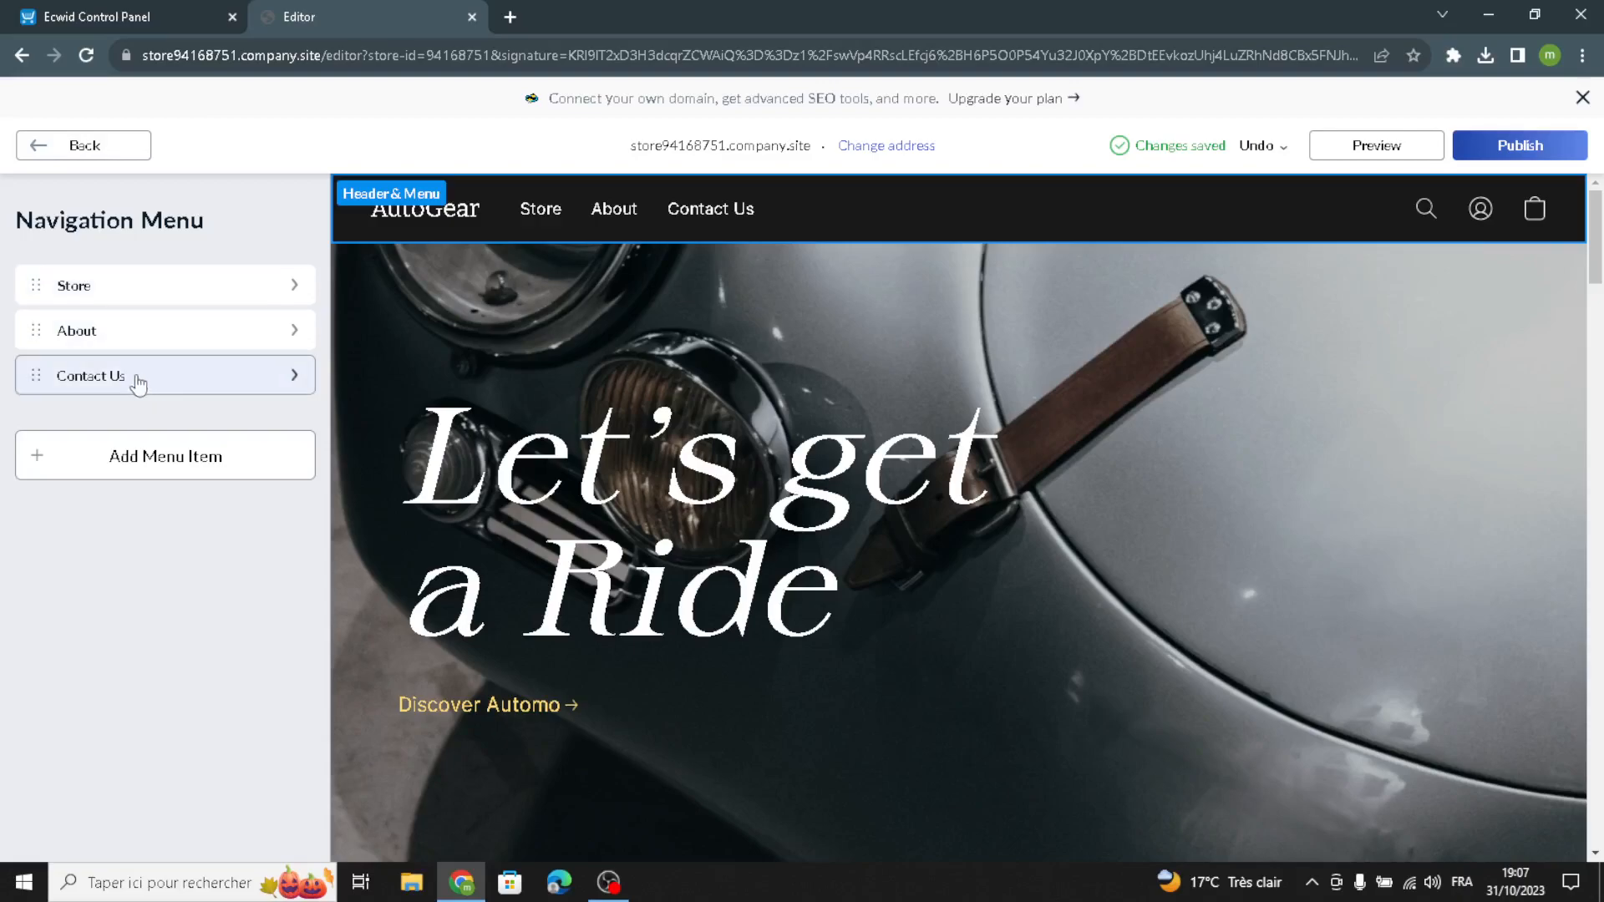
pyautogui.click(102, 155)
pyautogui.click(240, 276)
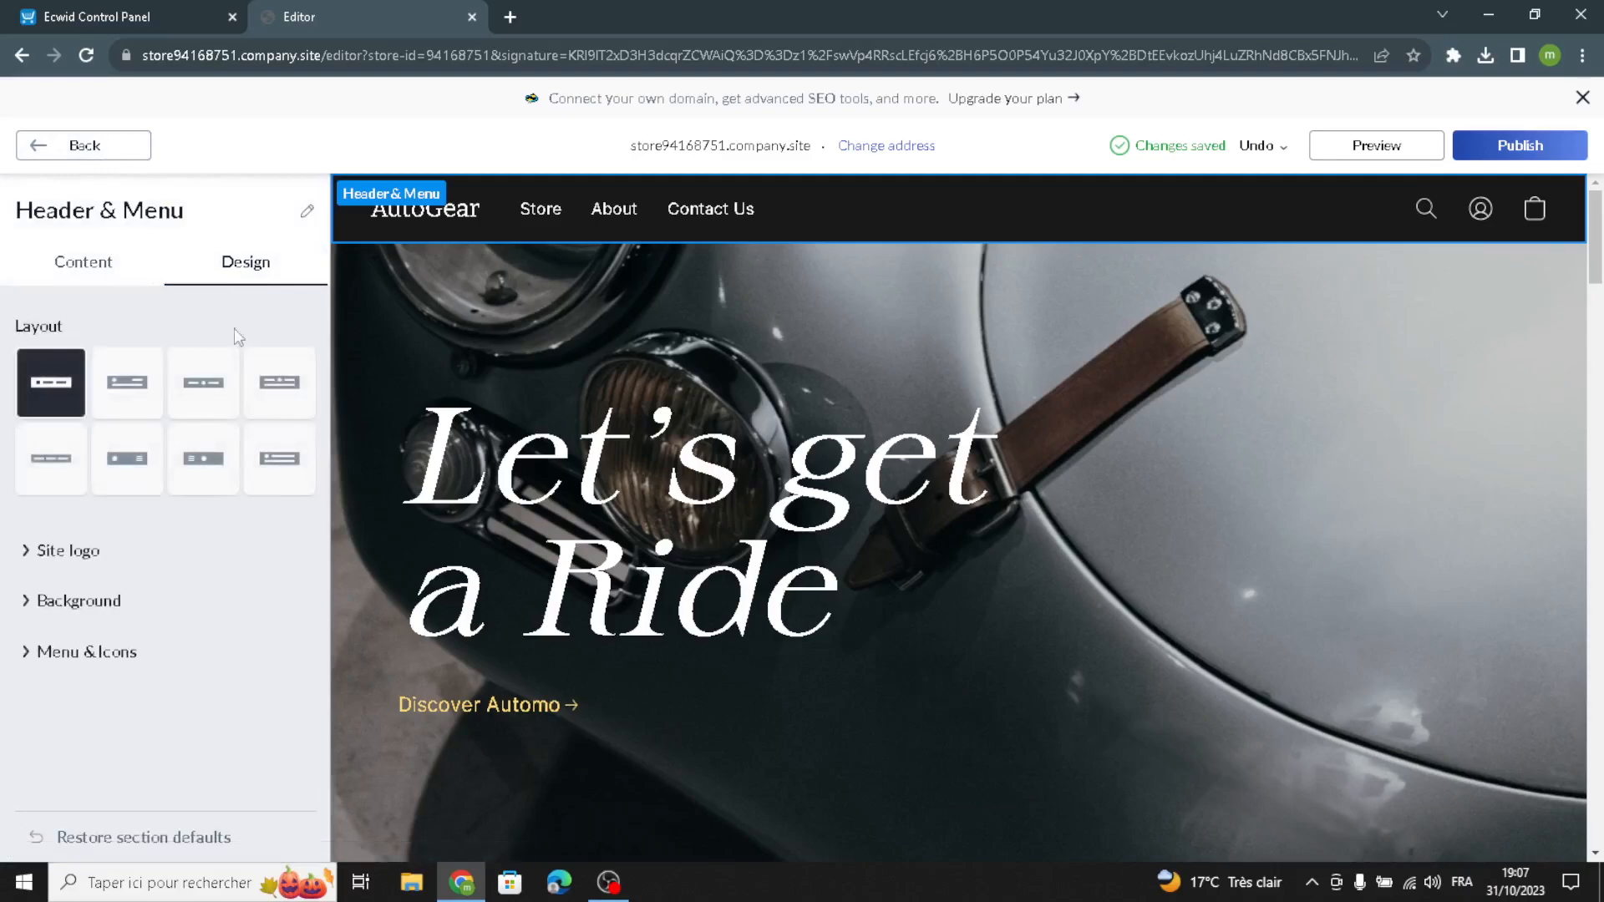
pyautogui.click(226, 386)
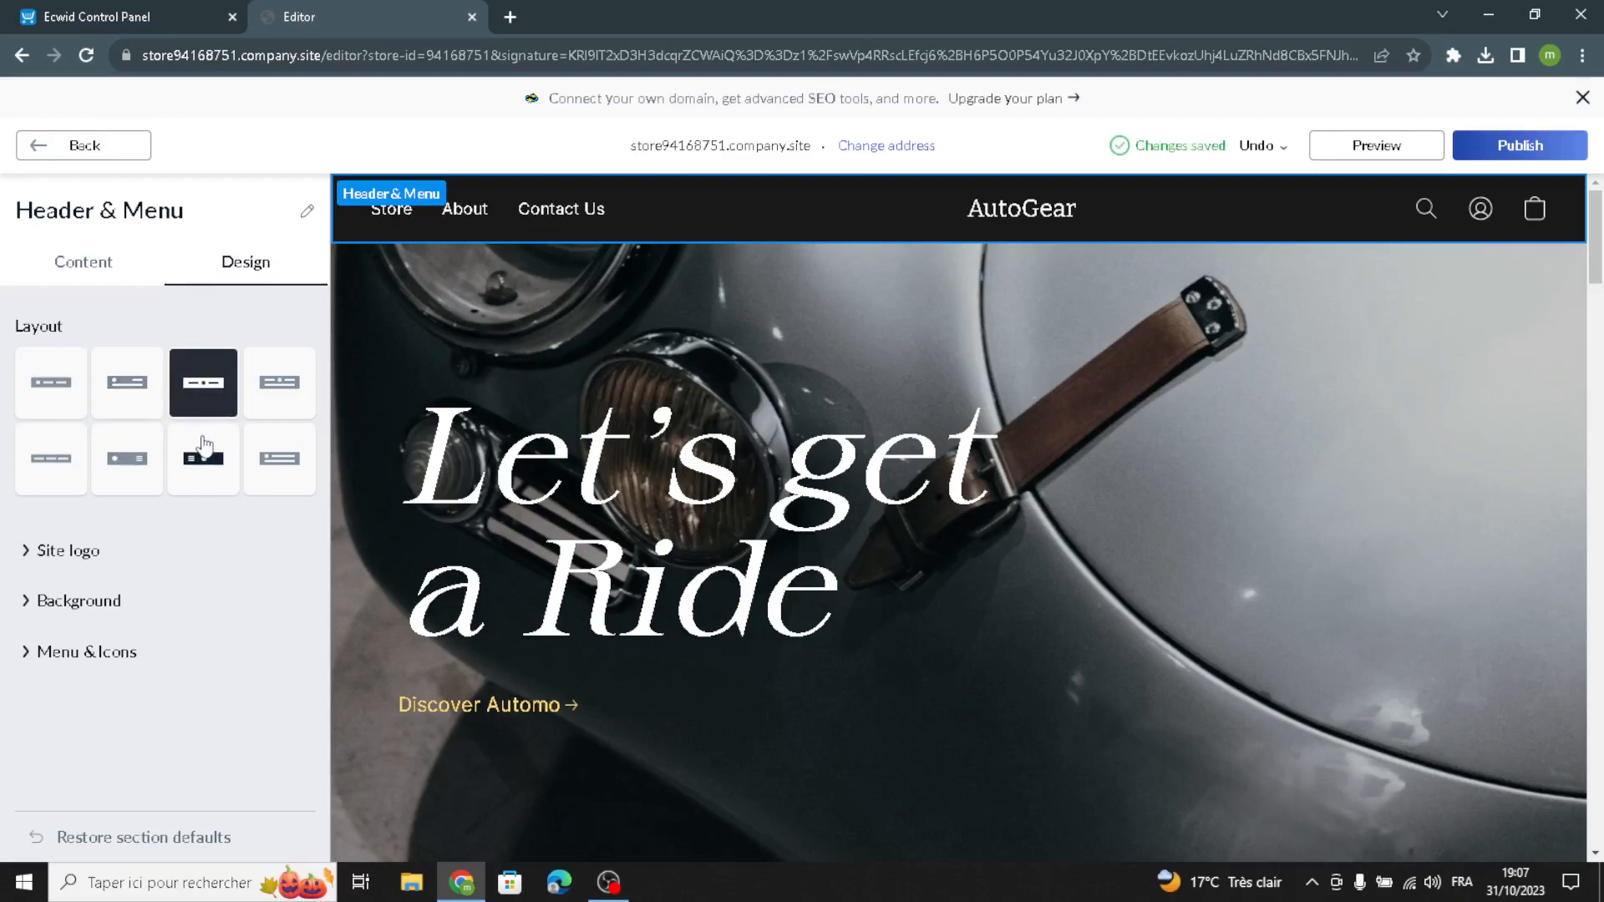
# Set the site logo's font to Alice and its size to 26
pyautogui.click(93, 553)
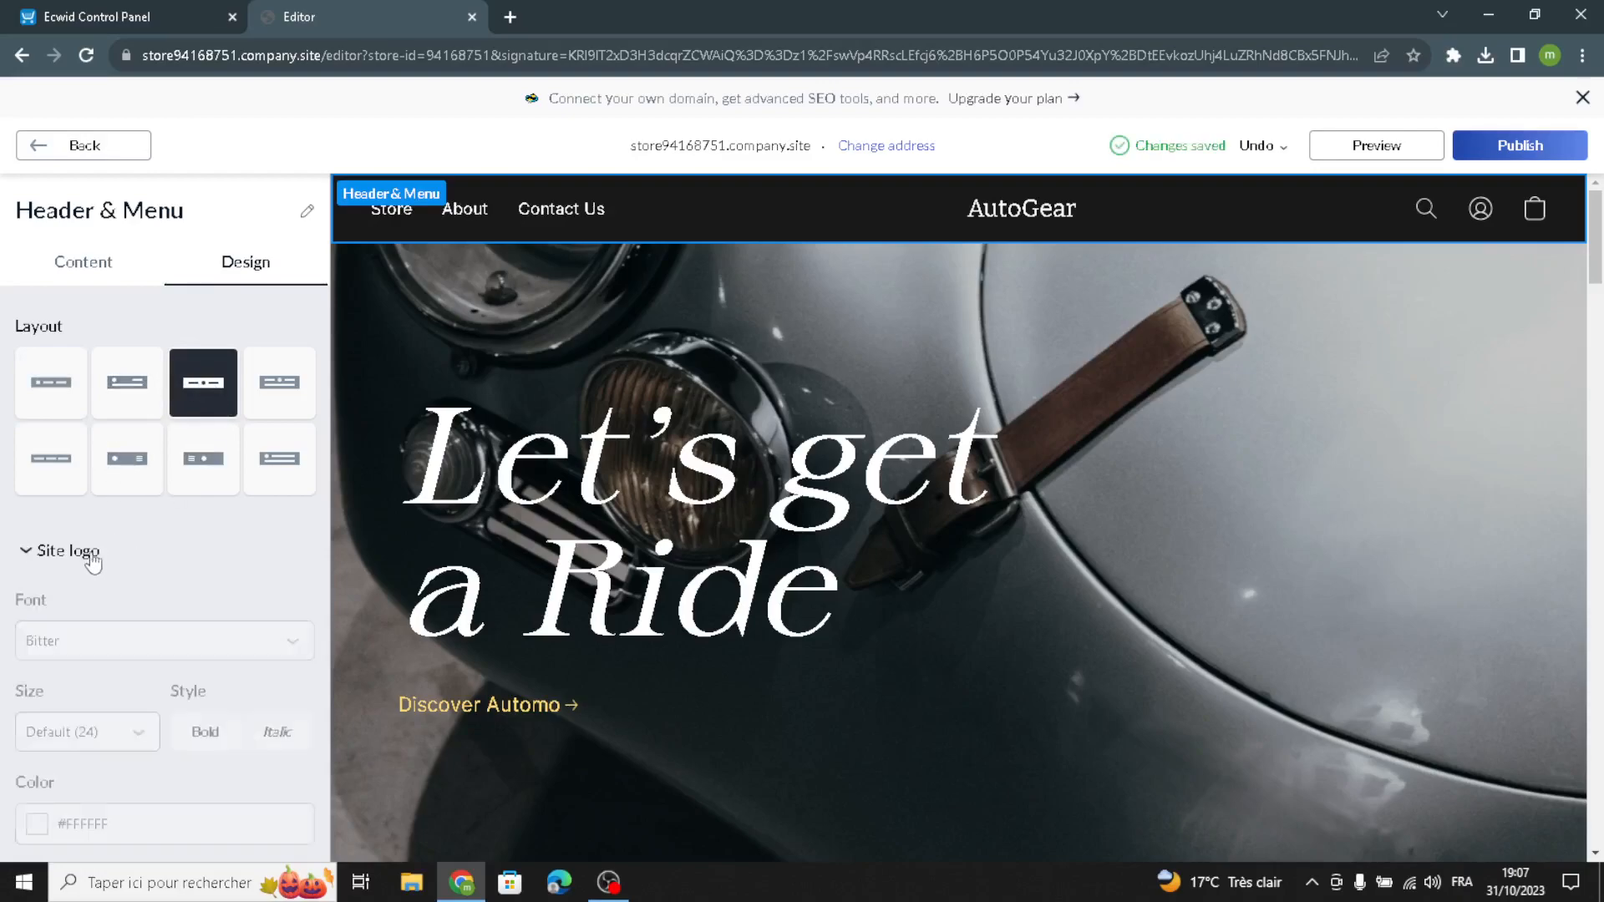
pyautogui.scroll(-2, 80, 600)
pyautogui.click(83, 466)
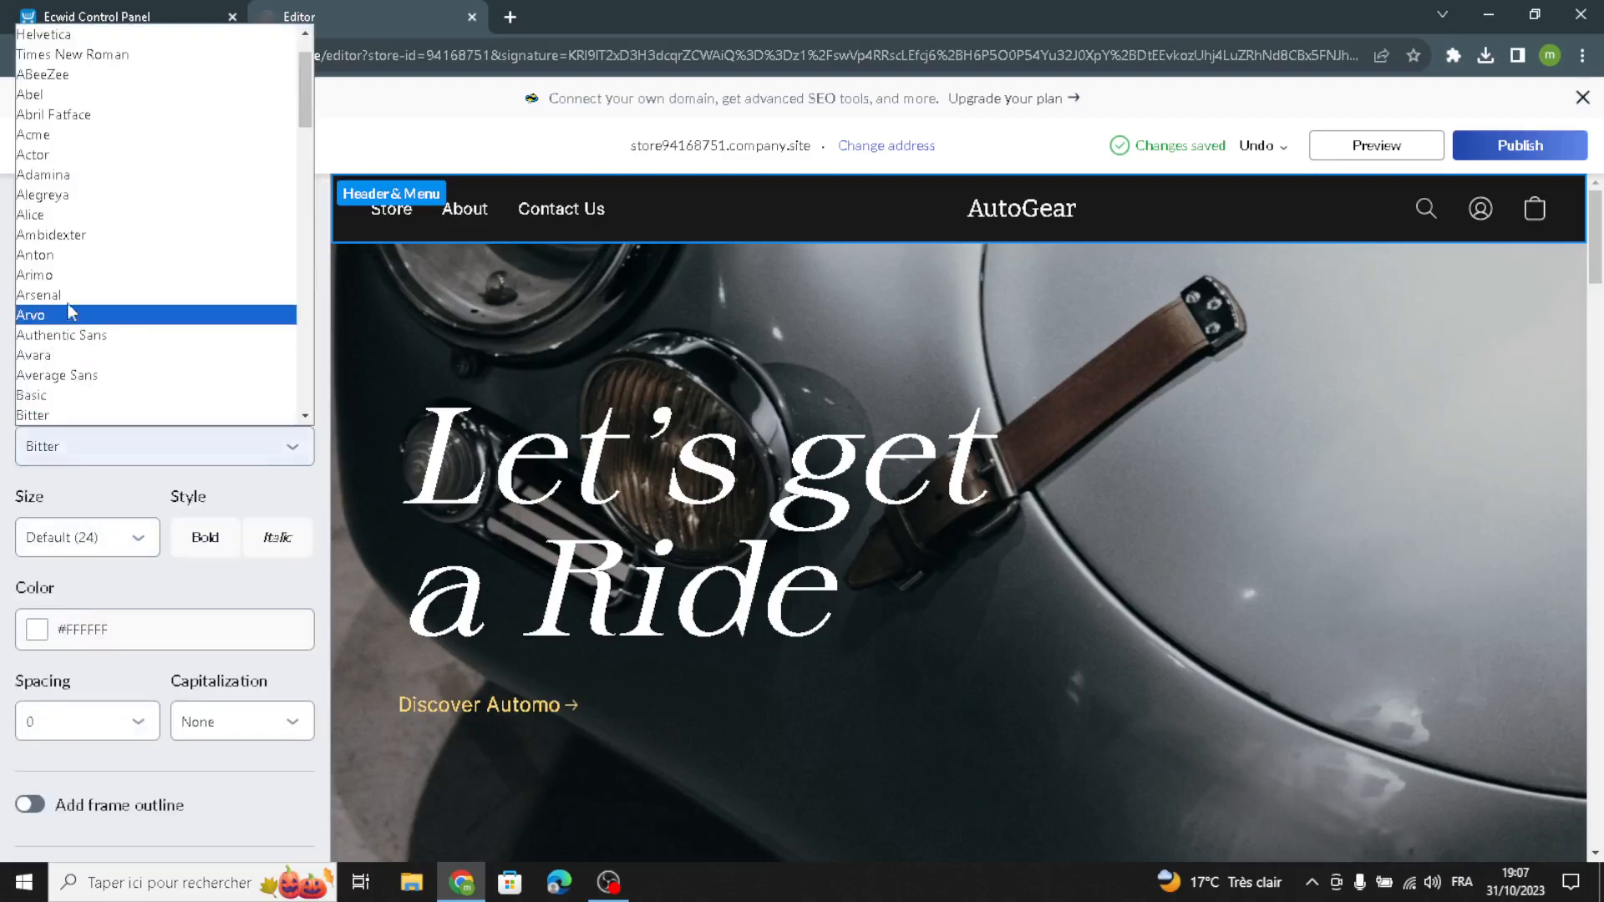
pyautogui.click(66, 216)
pyautogui.click(74, 537)
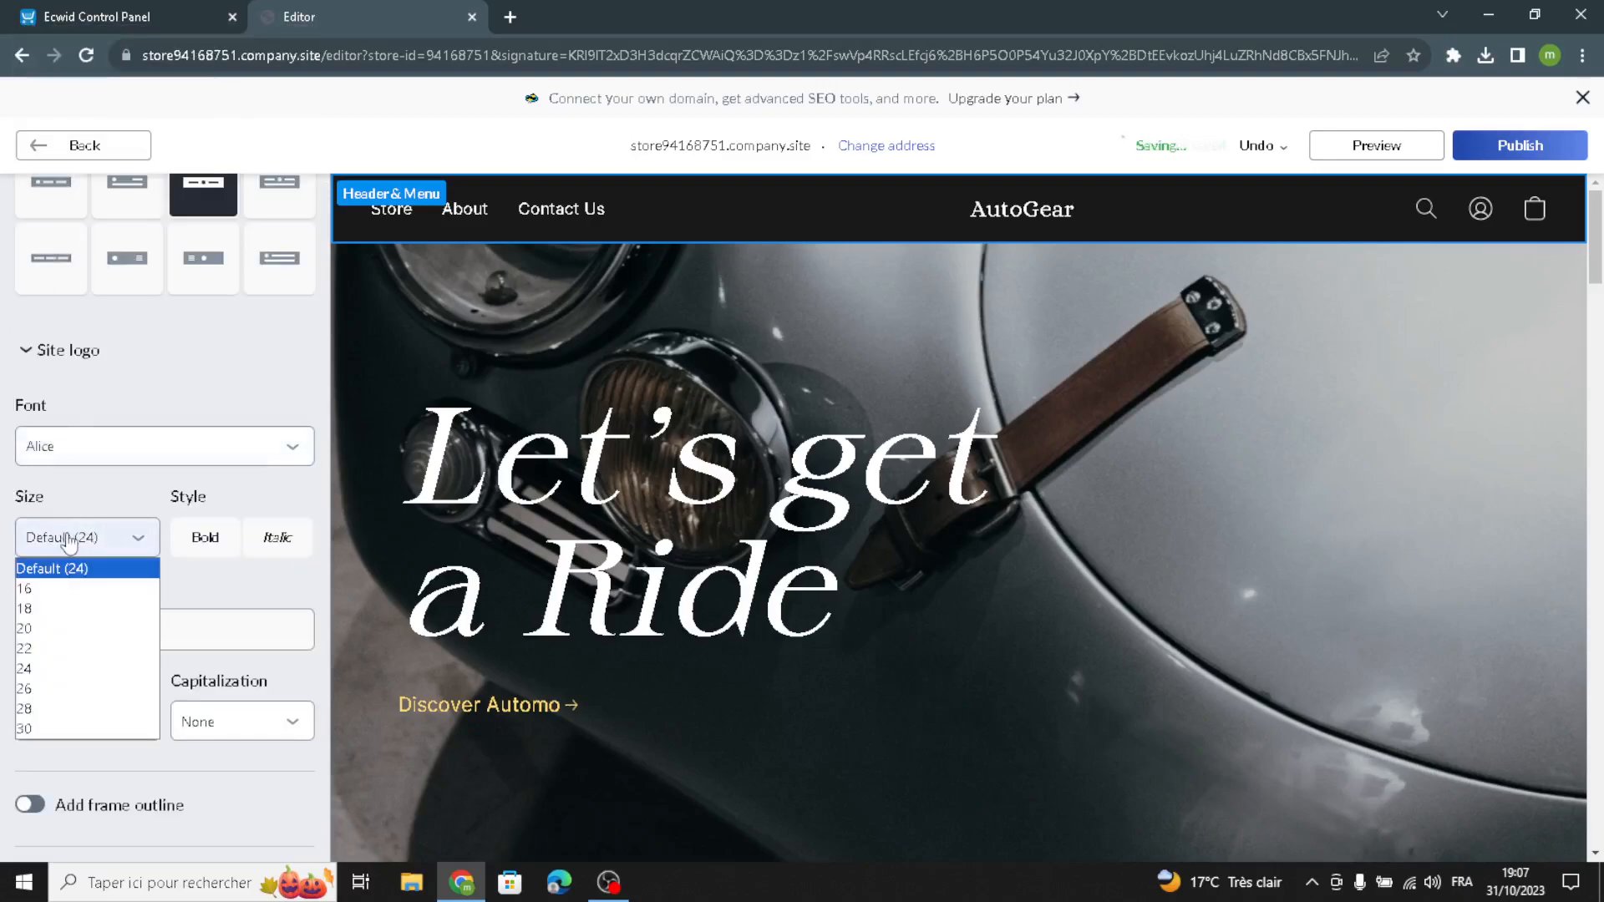
pyautogui.click(87, 689)
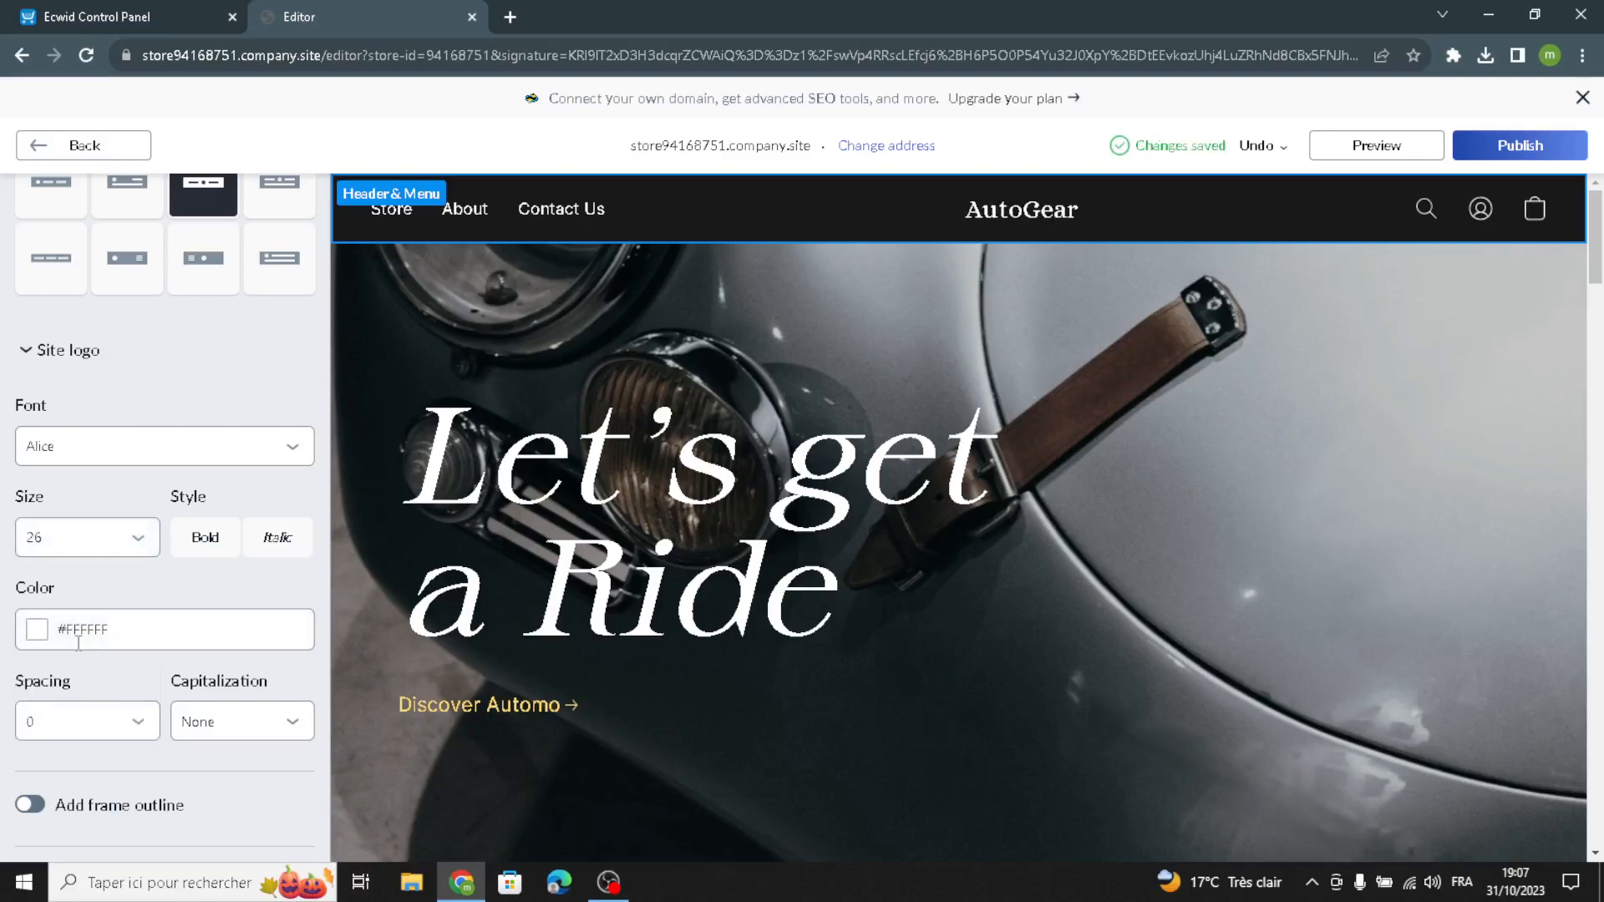
# Try the preset green and dark blue for the site logo, and set its color to pale pink #FFEEF1
pyautogui.click(35, 630)
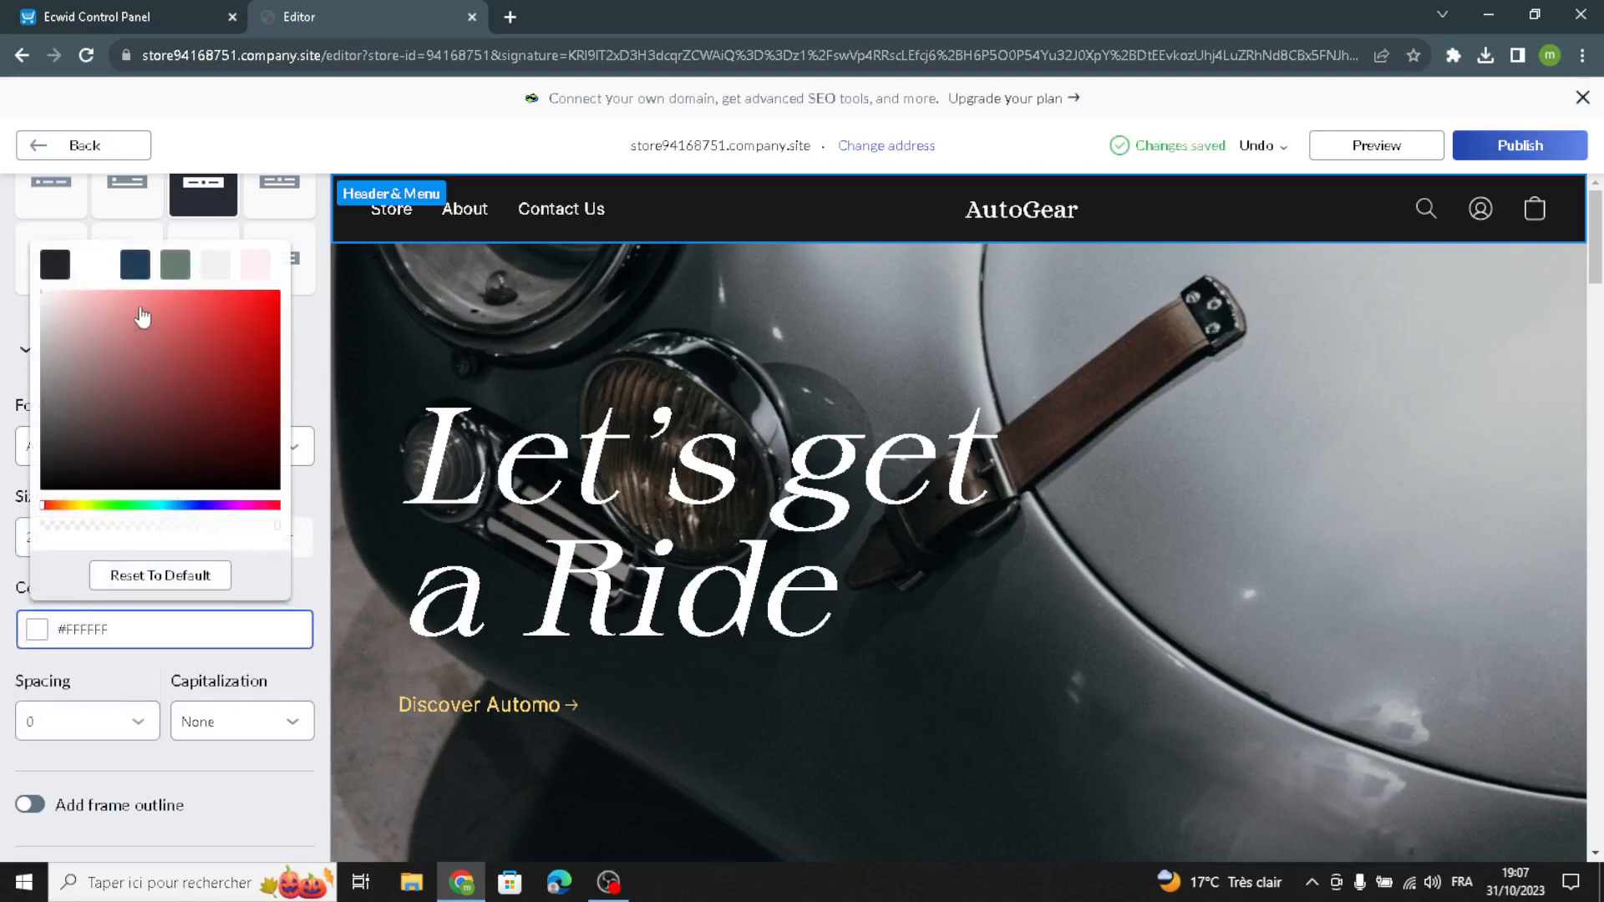
pyautogui.click(175, 265)
pyautogui.click(133, 264)
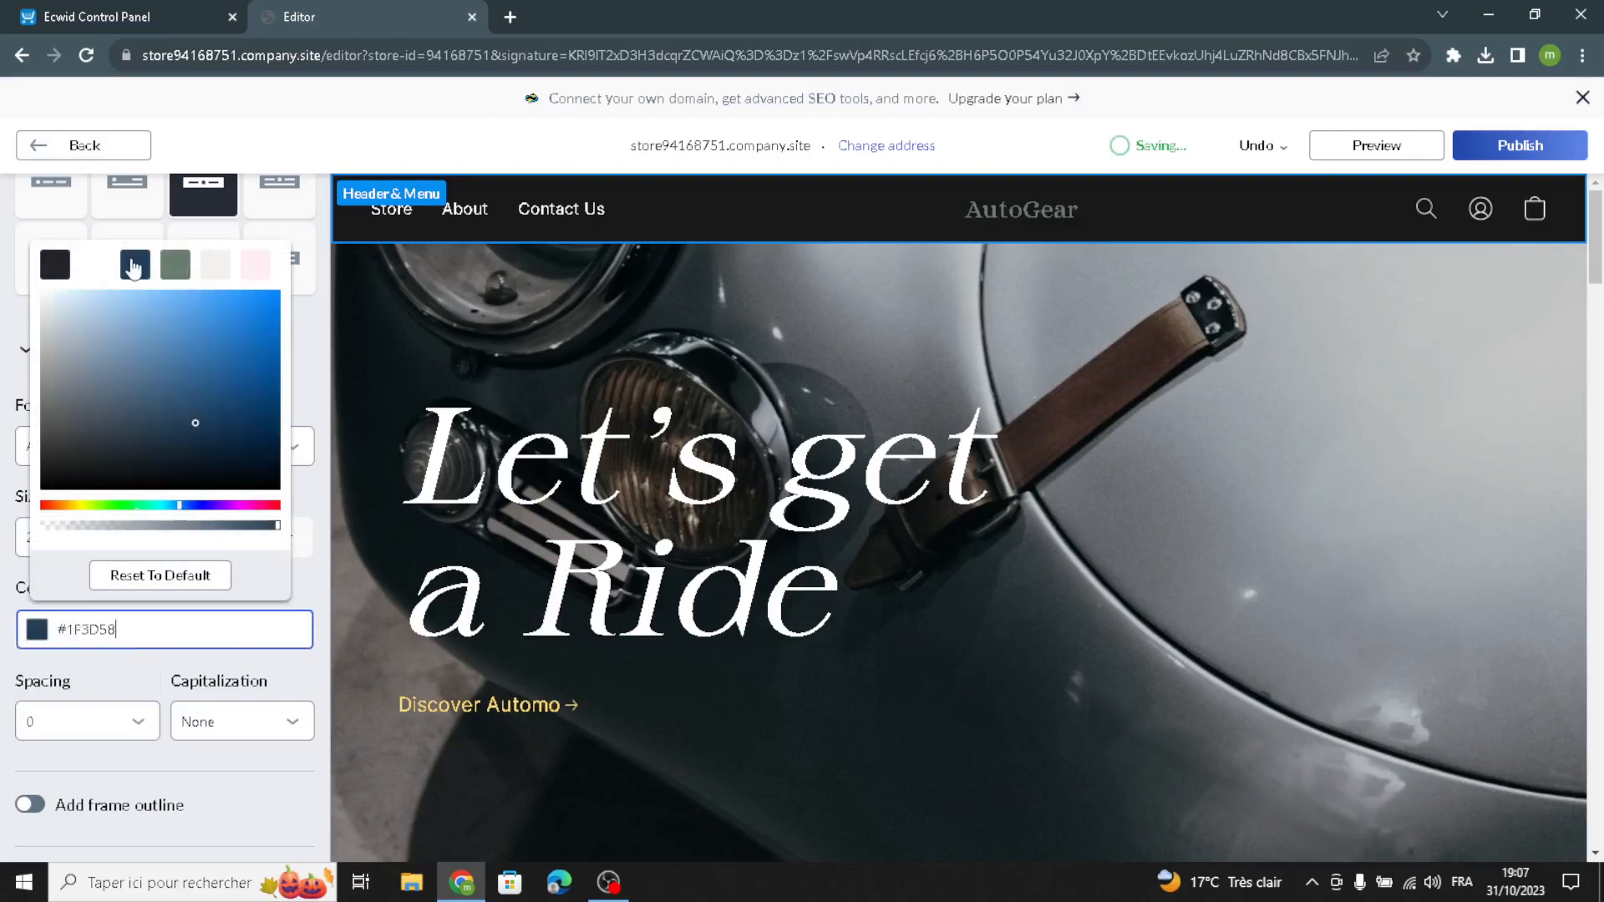
pyautogui.click(255, 266)
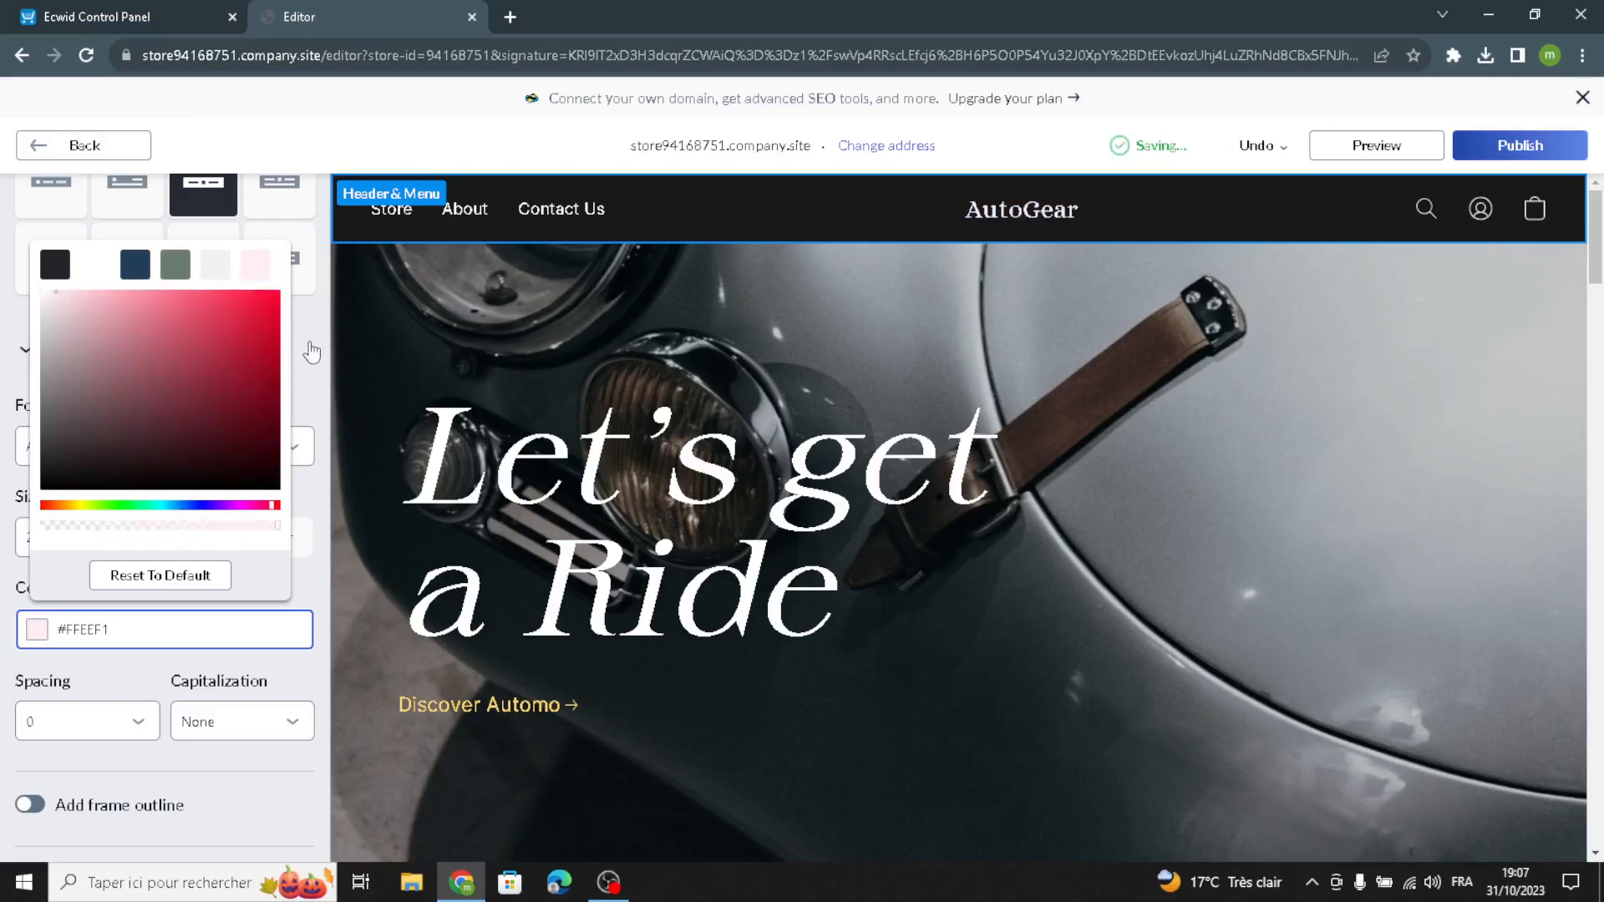
pyautogui.click(312, 352)
# Set the header's background style to Grayscale transparent, keeping the default color
pyautogui.click(84, 623)
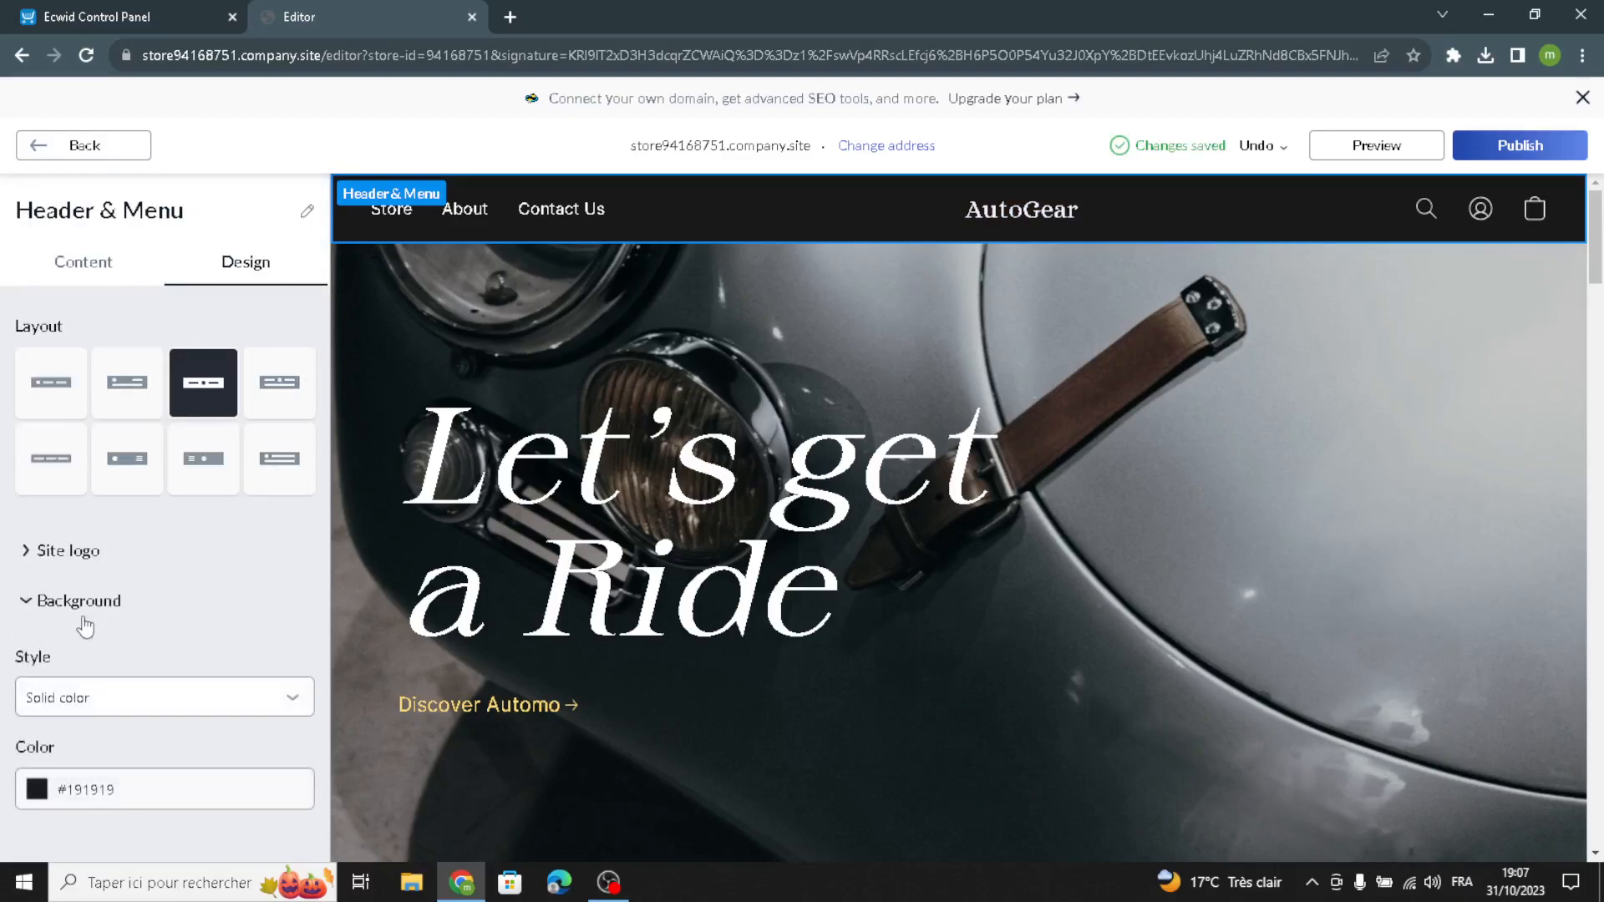
pyautogui.scroll(-1, 65, 742)
pyautogui.click(42, 695)
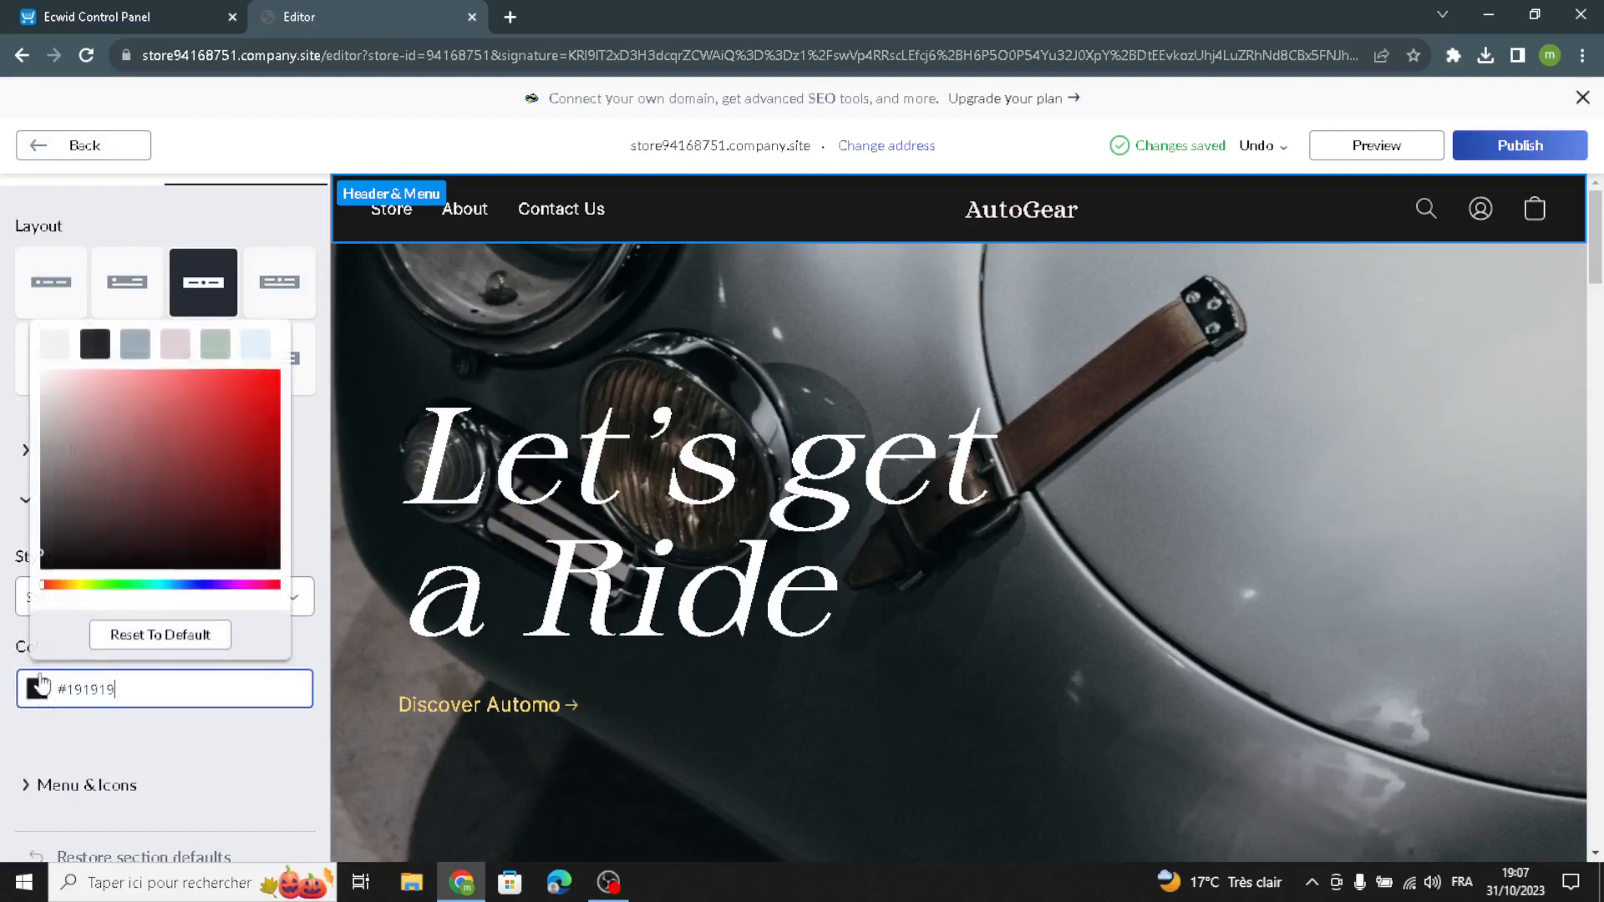
pyautogui.click(89, 734)
pyautogui.click(73, 599)
pyautogui.click(74, 650)
pyautogui.click(97, 672)
pyautogui.click(85, 735)
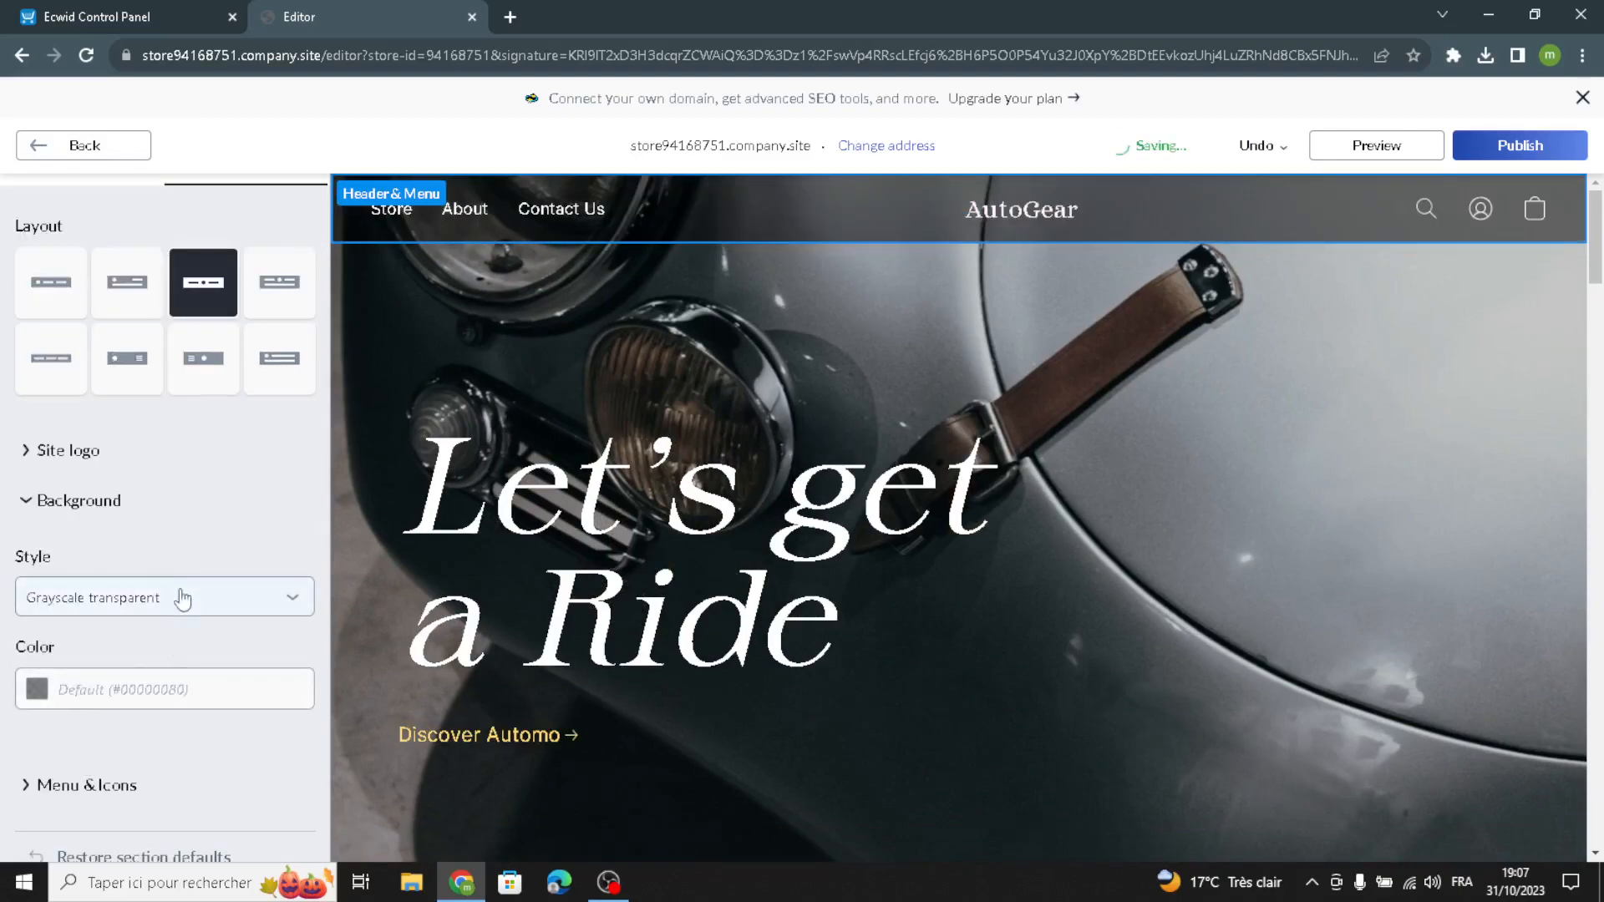
pyautogui.scroll(-1, 136, 644)
pyautogui.scroll(2, 134, 641)
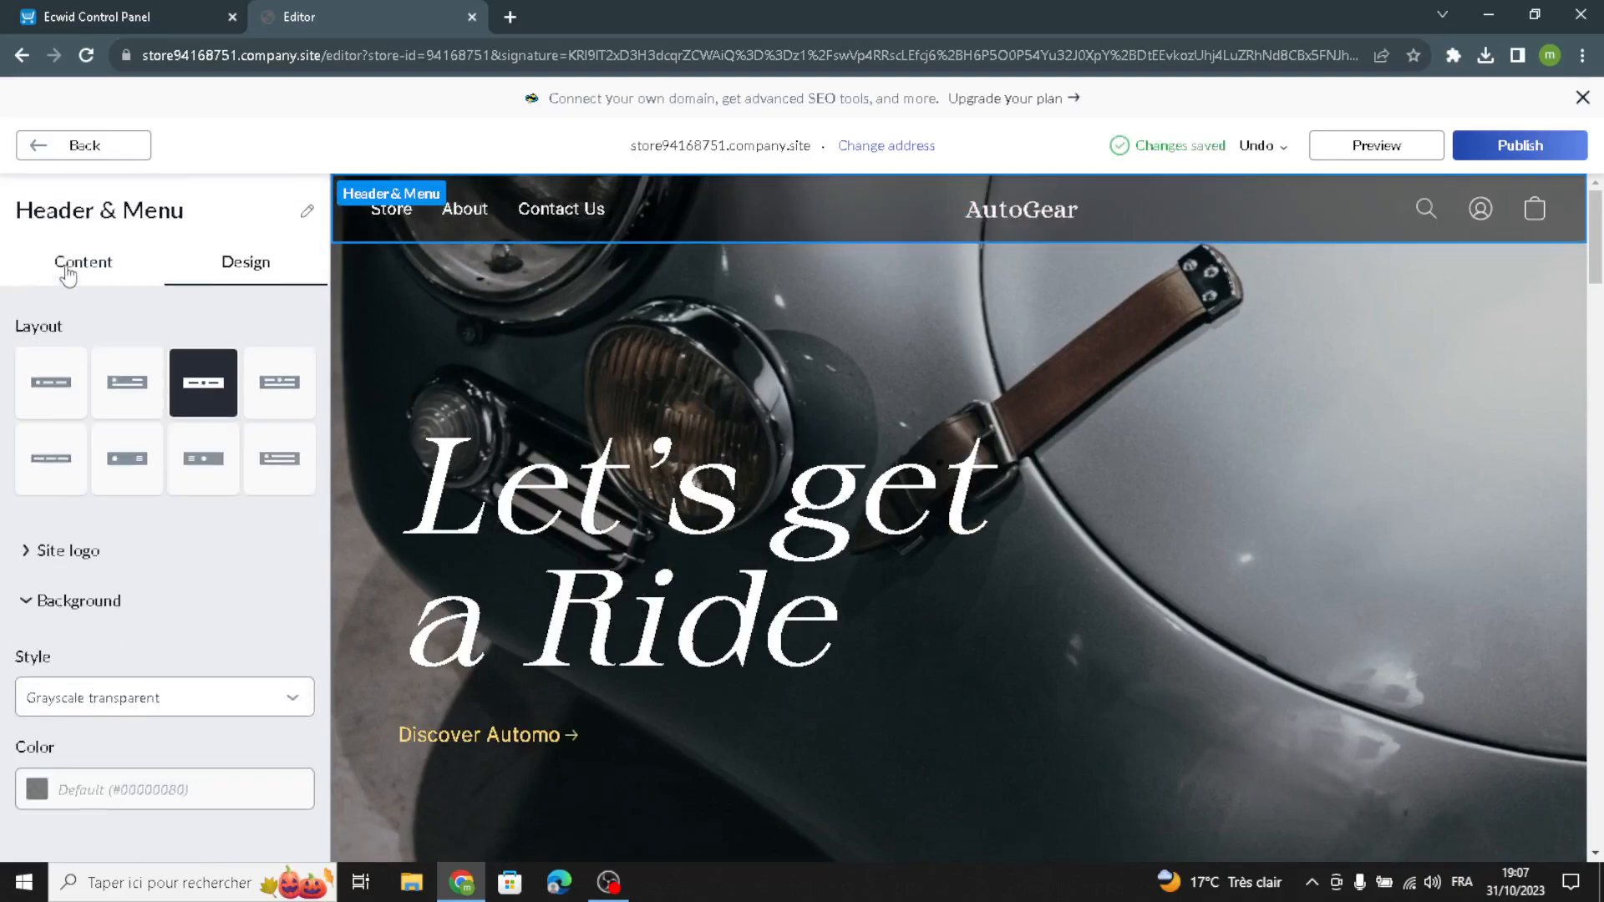
# Set the Cover & Headline section's description to "Welcome to our site for automotive parts and accessories."
pyautogui.click(81, 154)
pyautogui.click(93, 363)
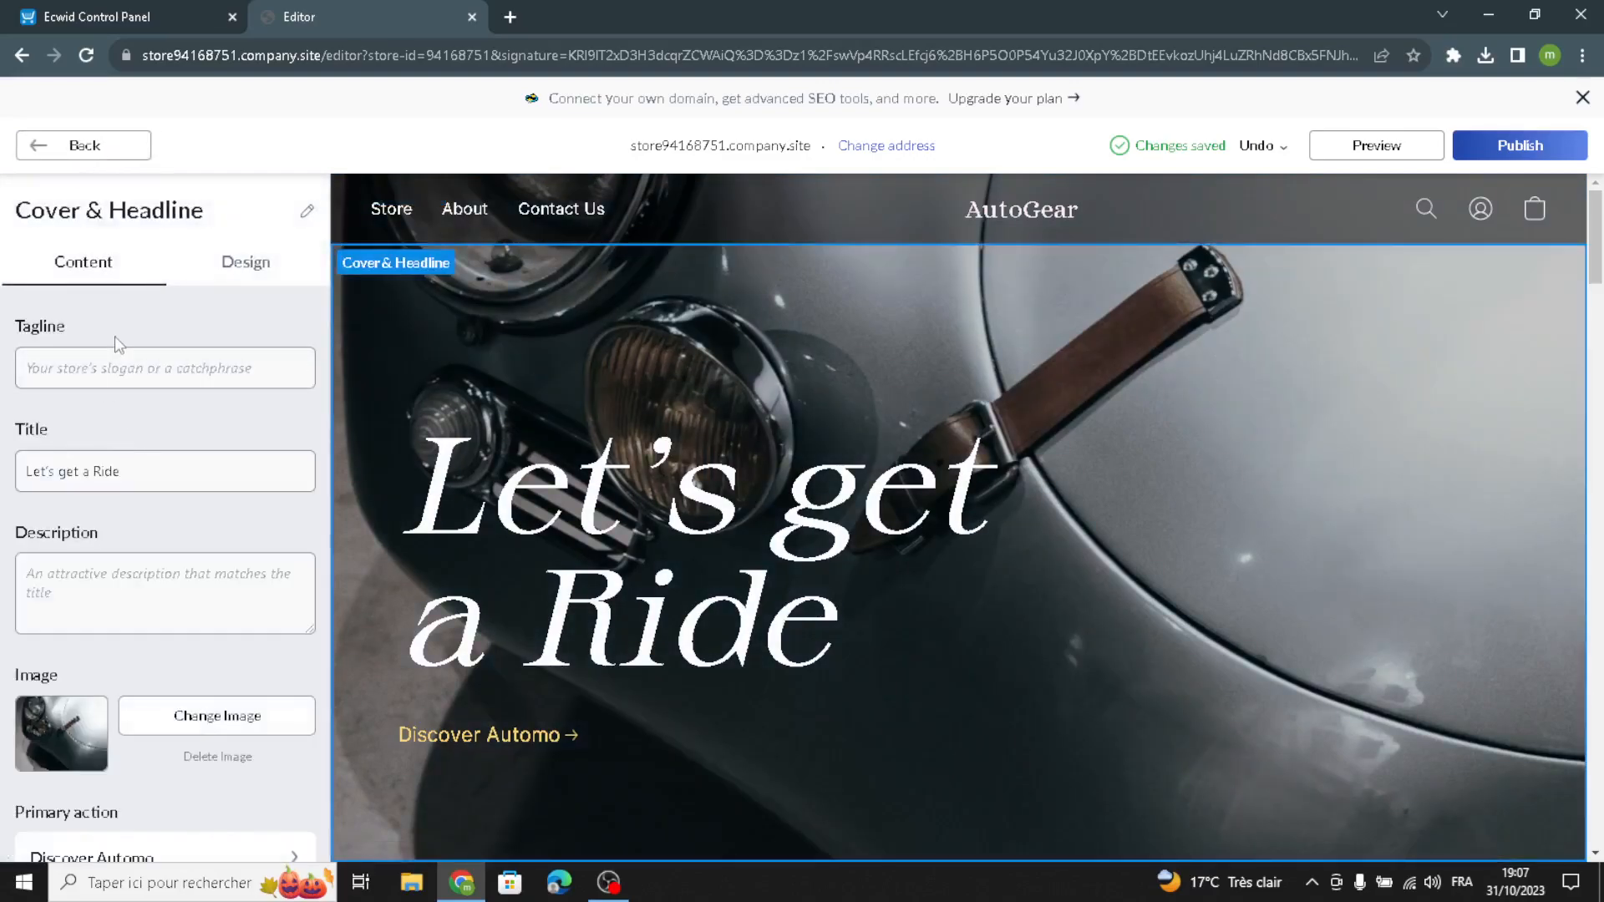
pyautogui.click(179, 374)
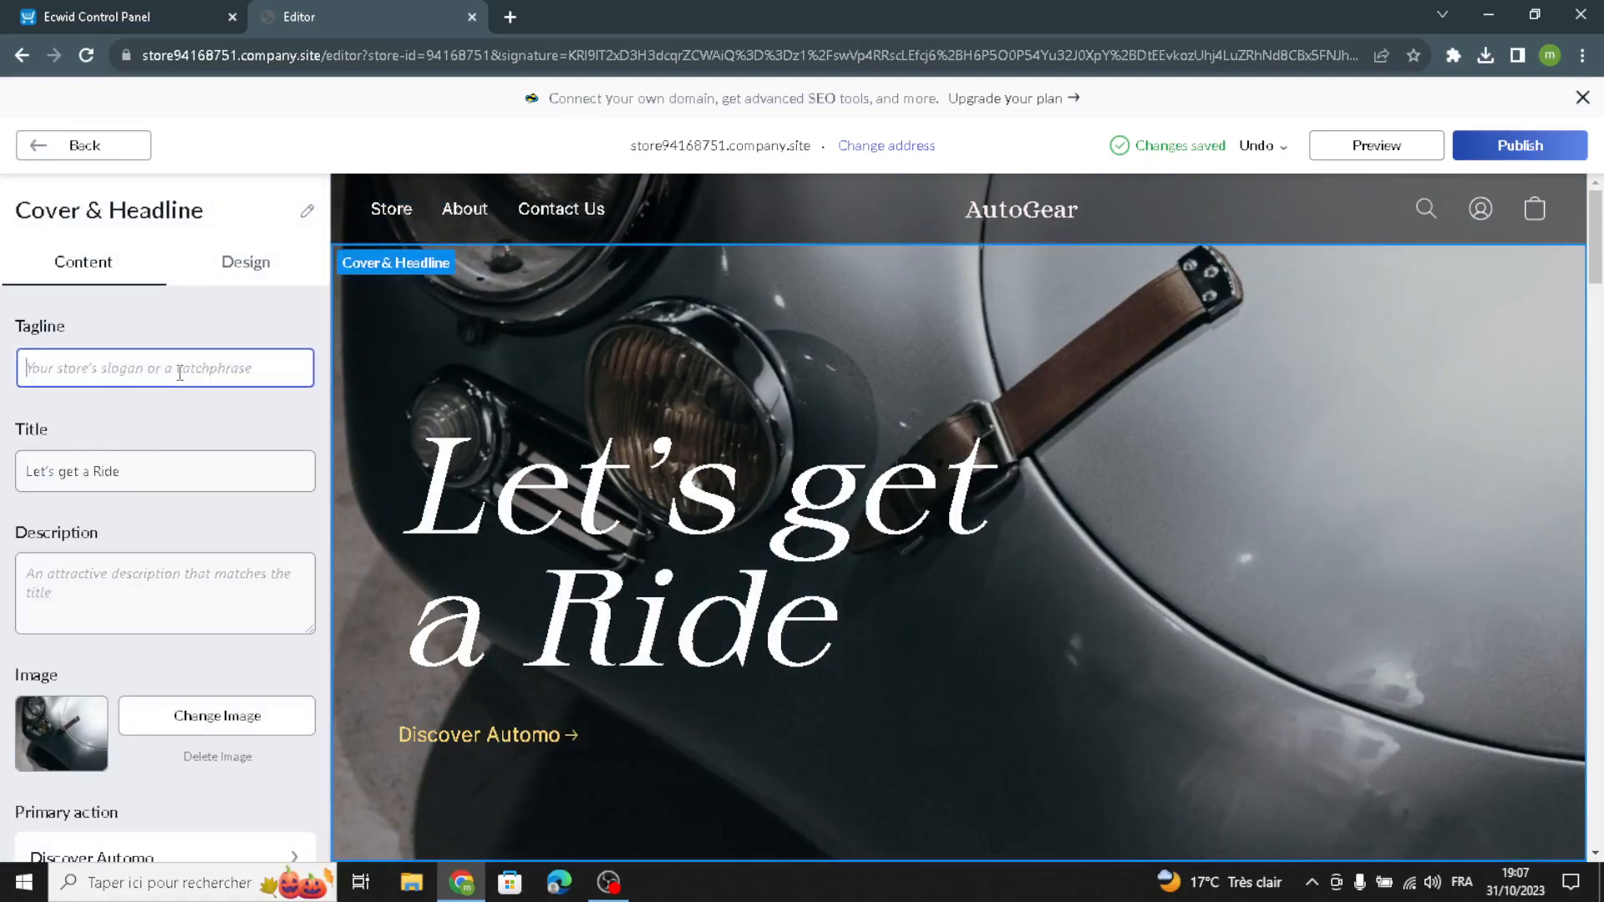
pyautogui.moveTo(139, 477); pyautogui.dragTo(4, 473)
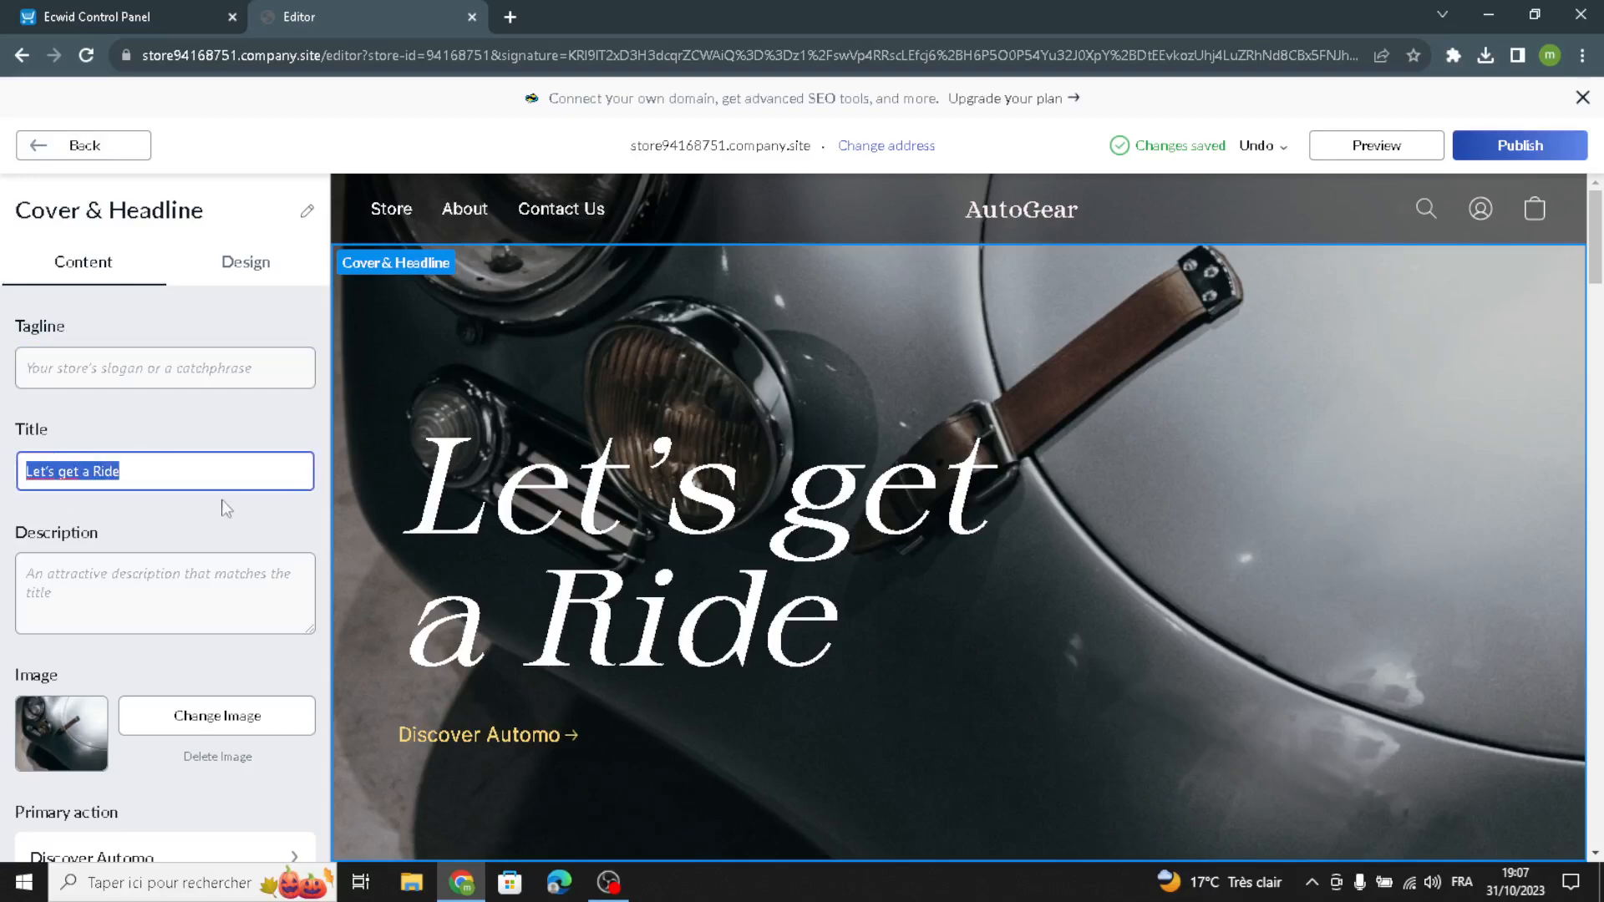
pyautogui.click(194, 590)
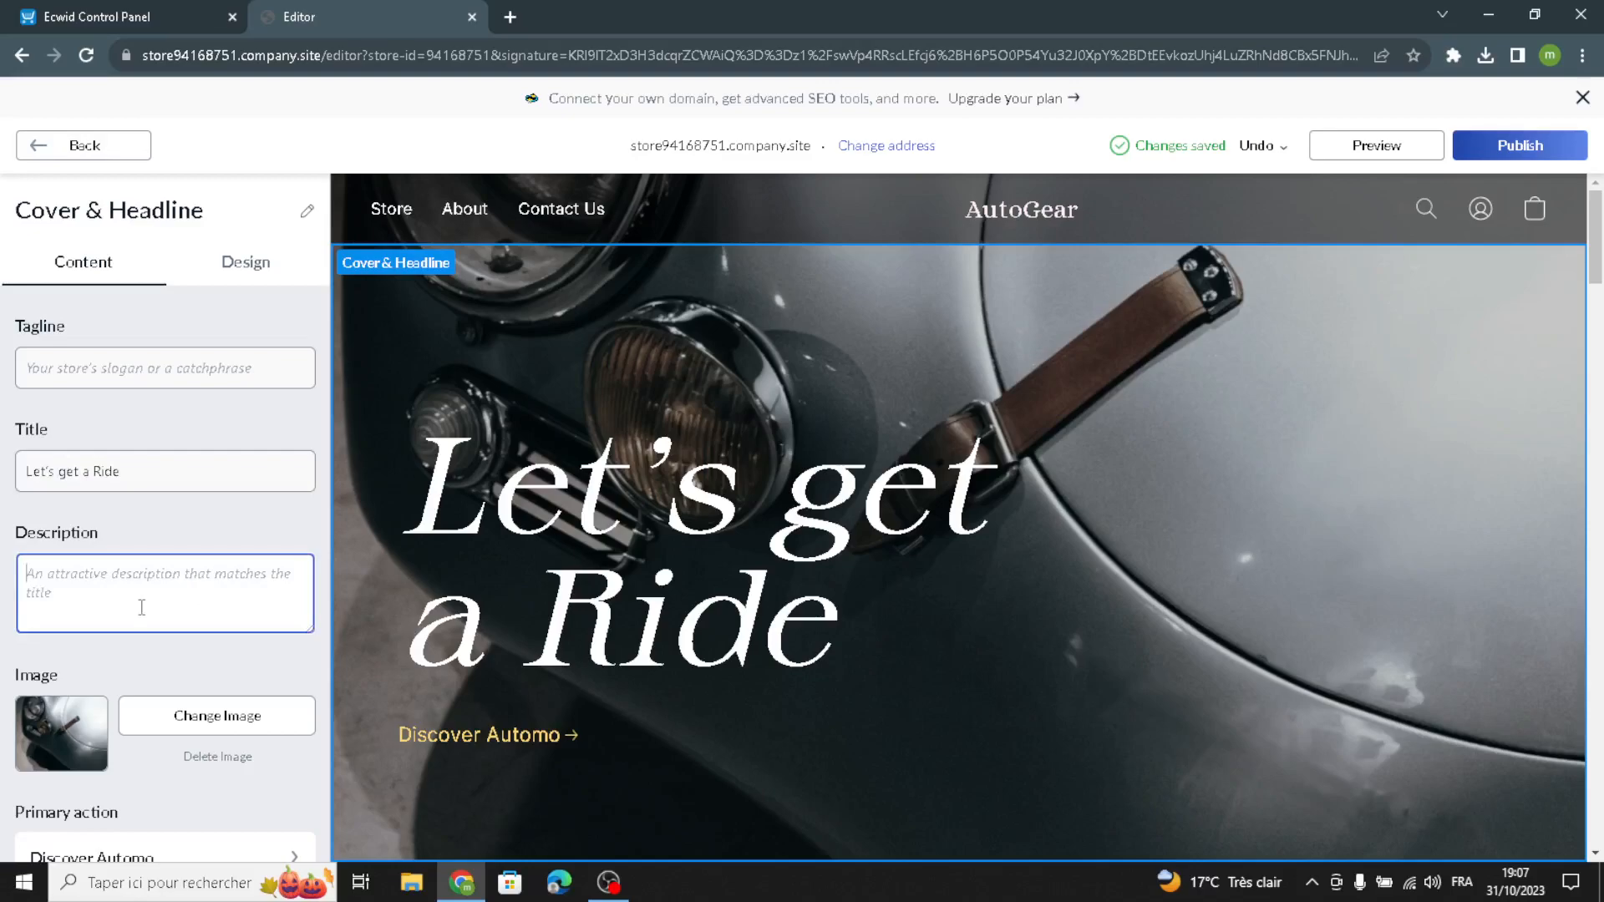
pyautogui.write('We')
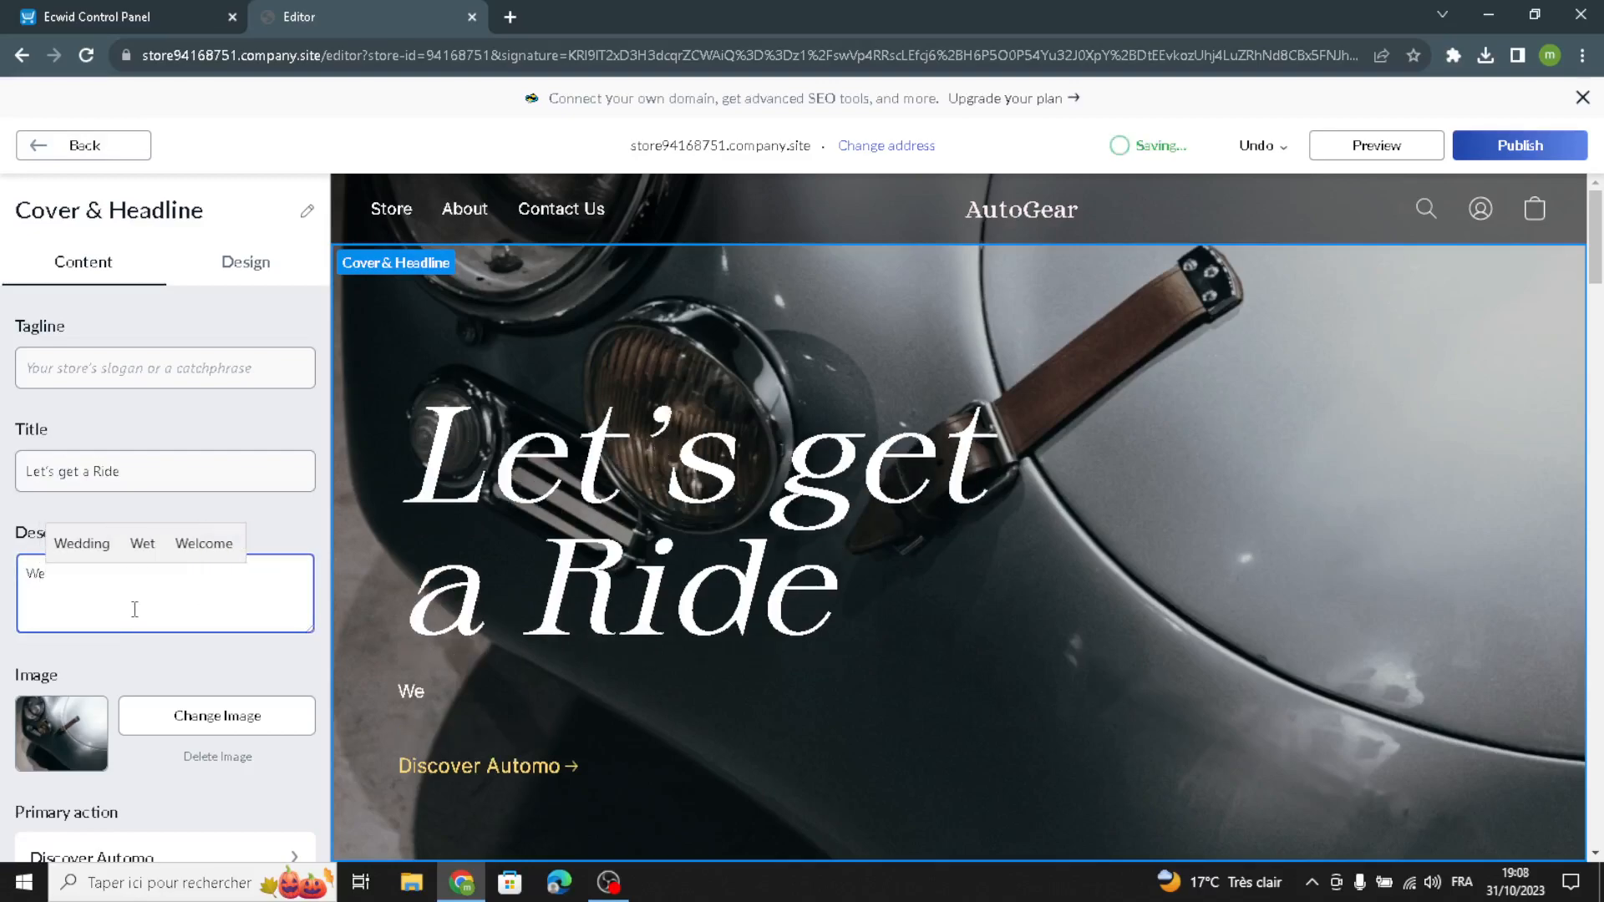
pyautogui.write('lcome ')
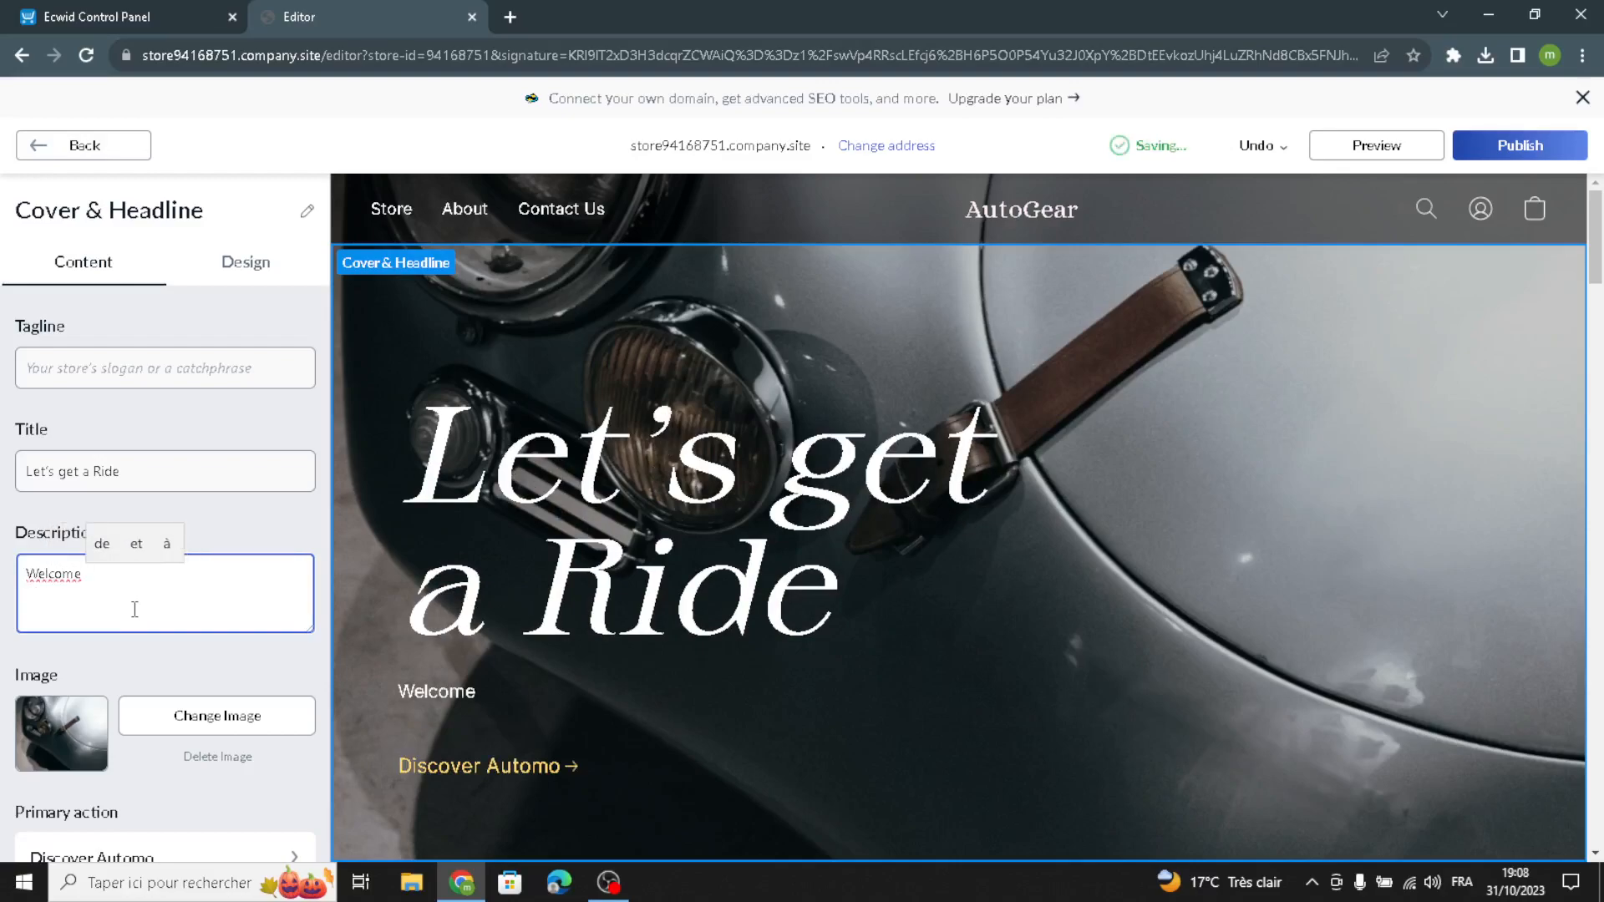
pyautogui.write('to')
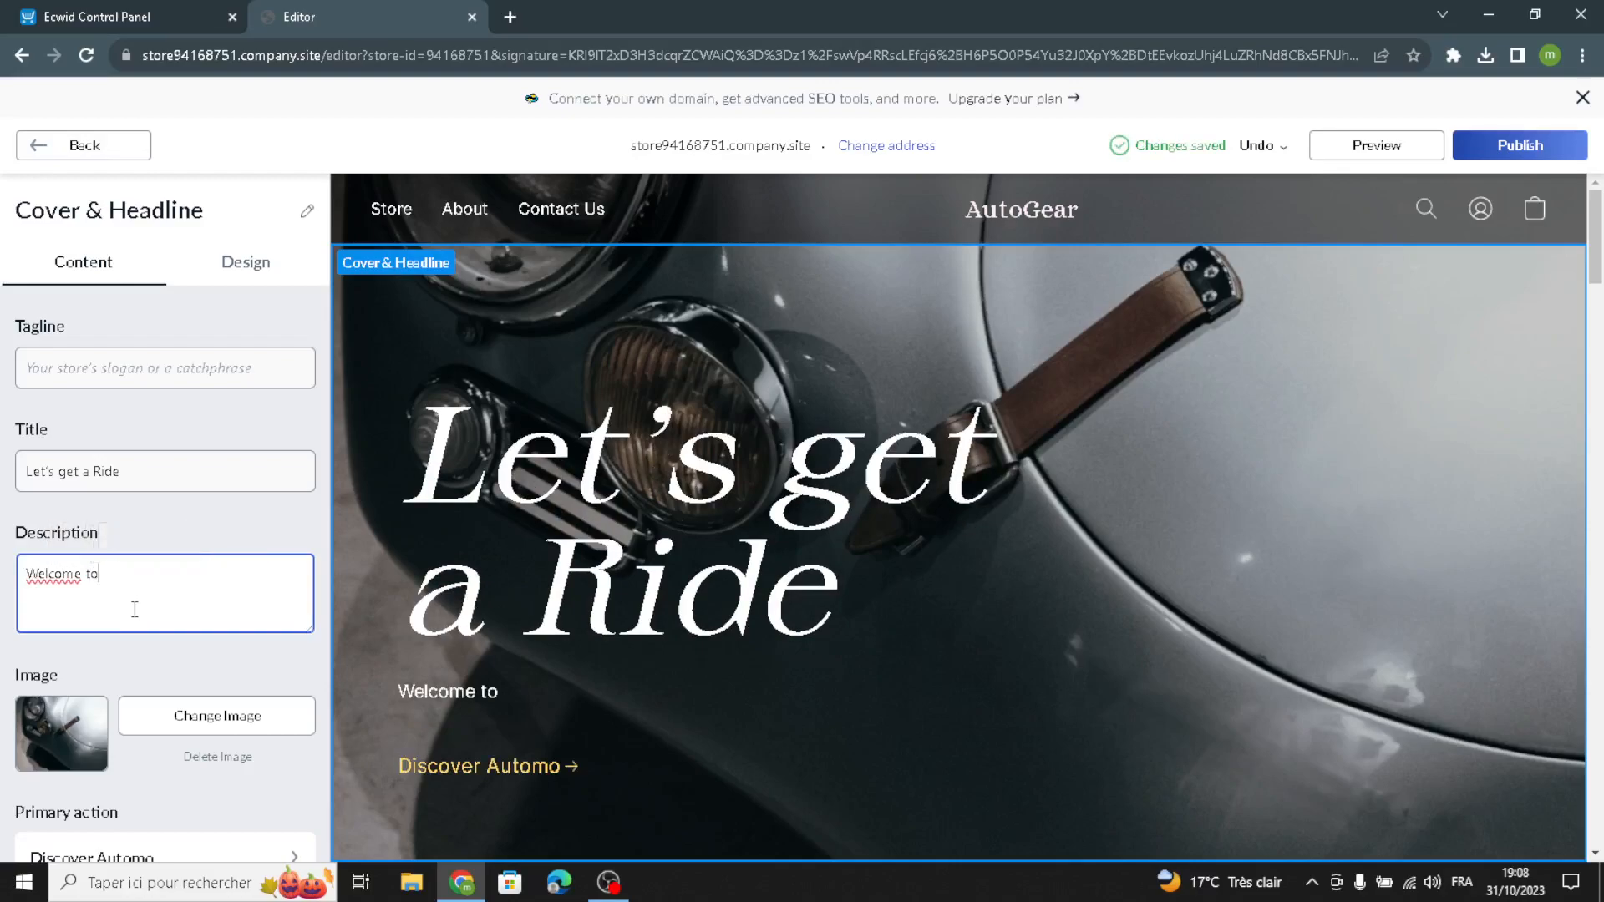
pyautogui.write(' our si')
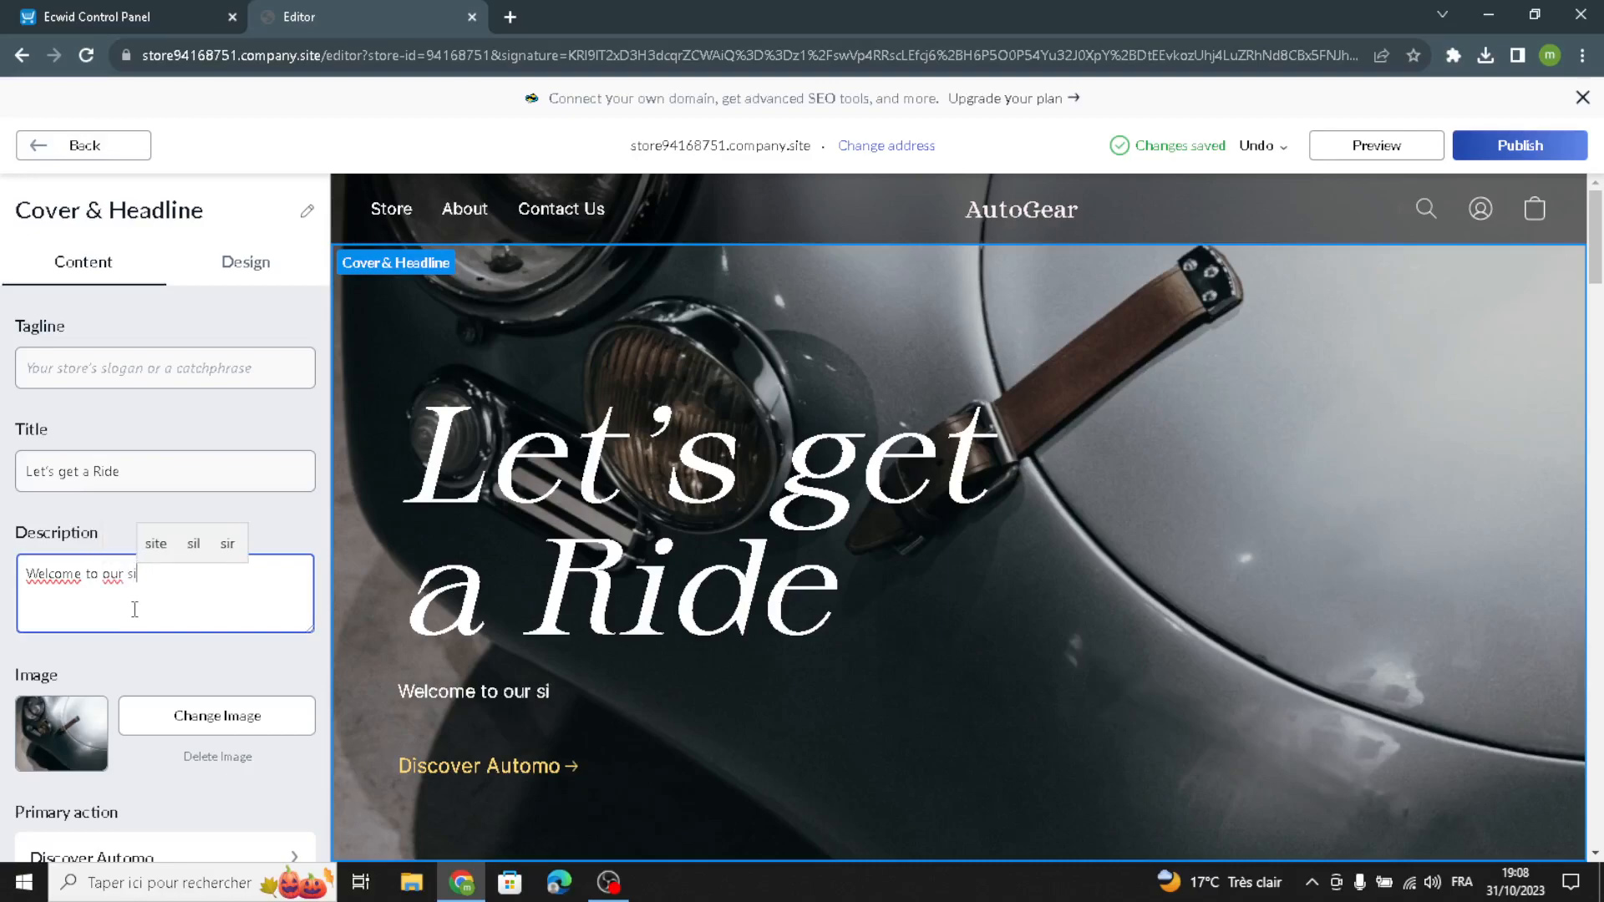
pyautogui.write('te for automo')
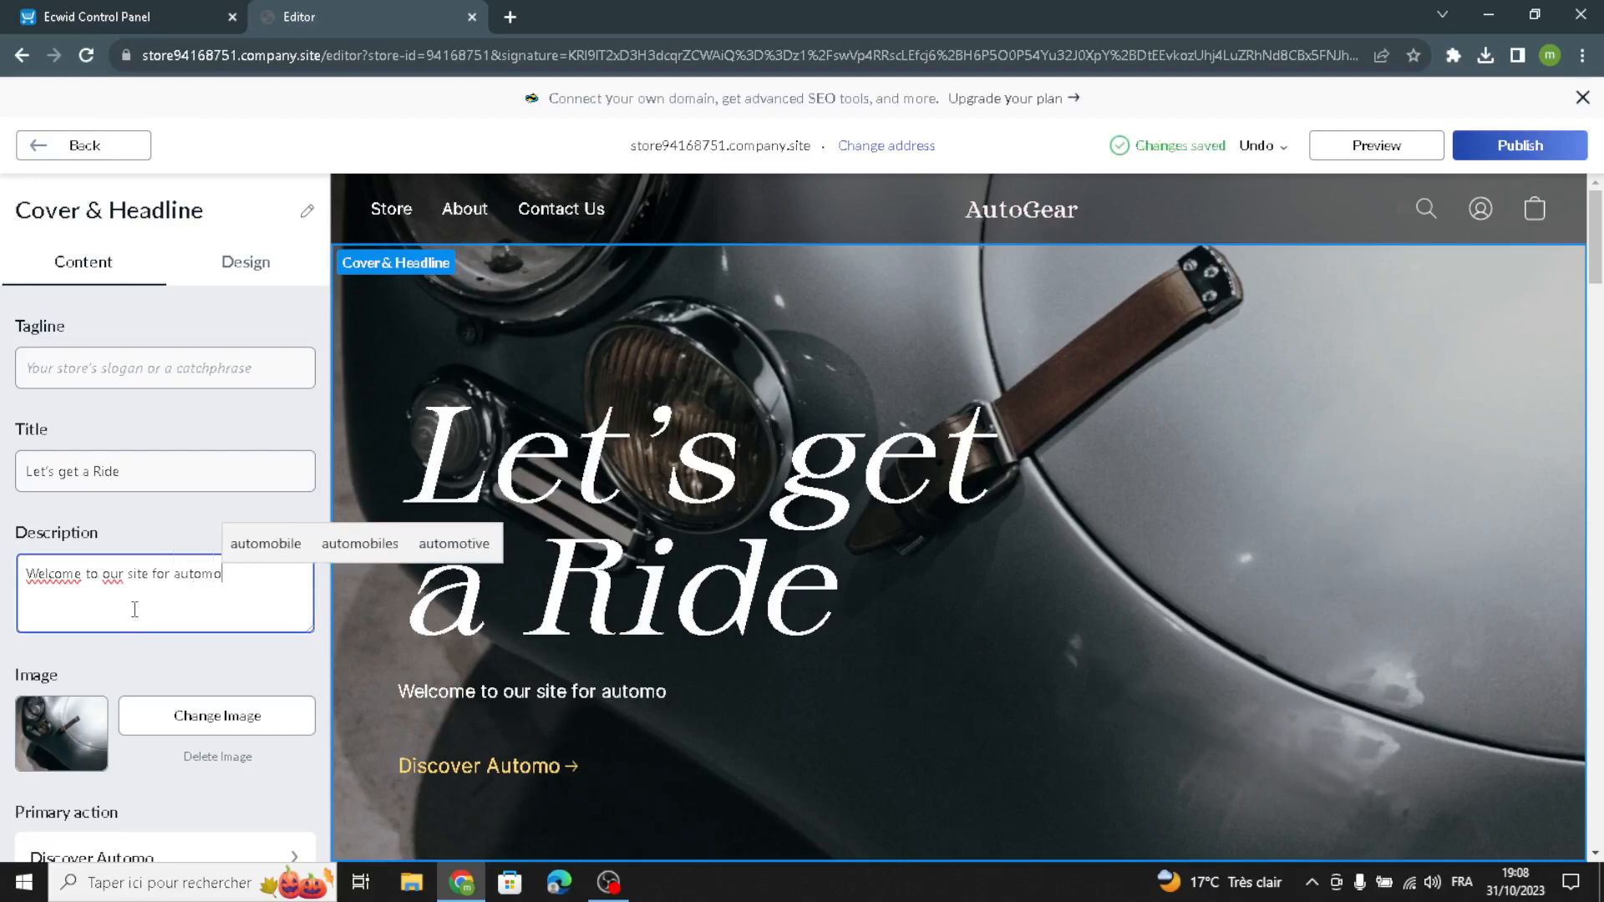
pyautogui.write('tive pa')
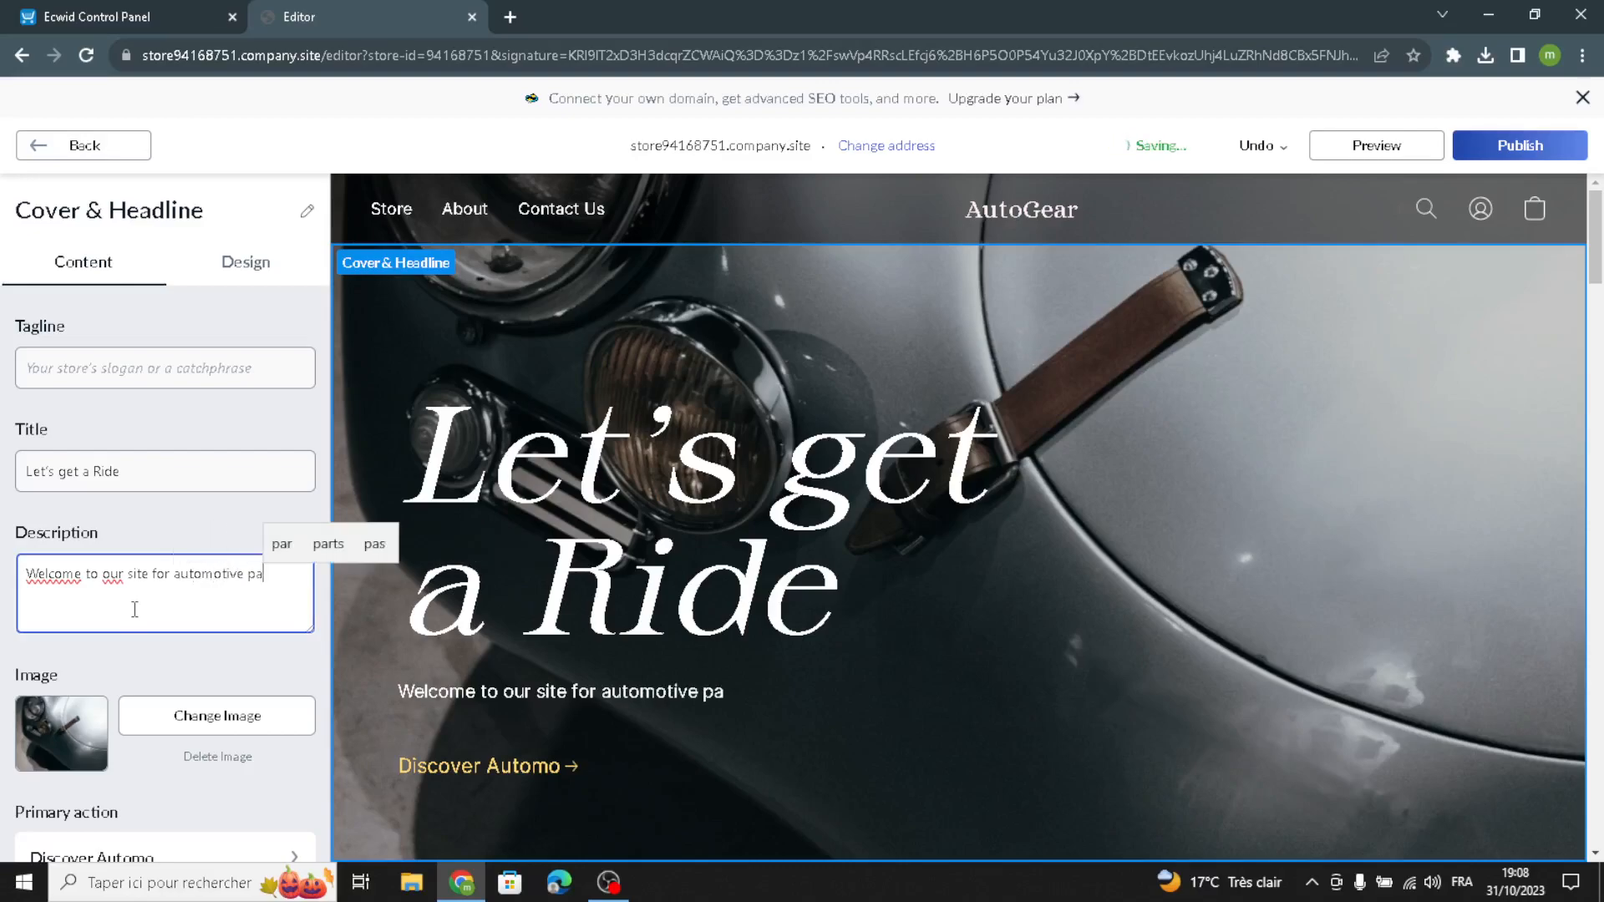
pyautogui.write('rts and acc')
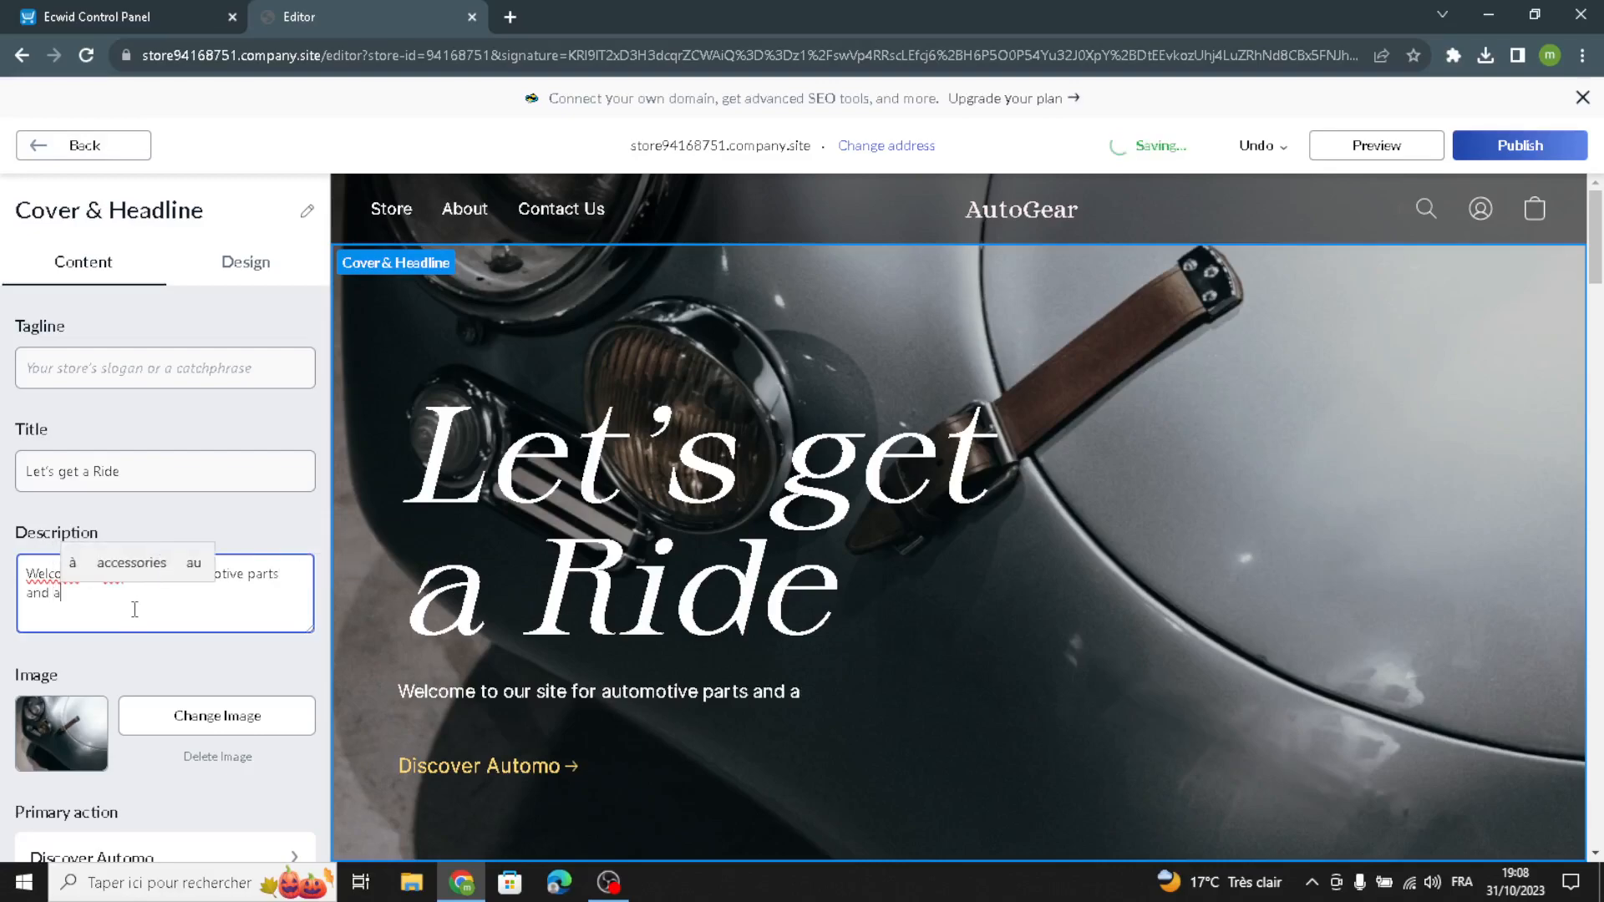
pyautogui.write('ess')
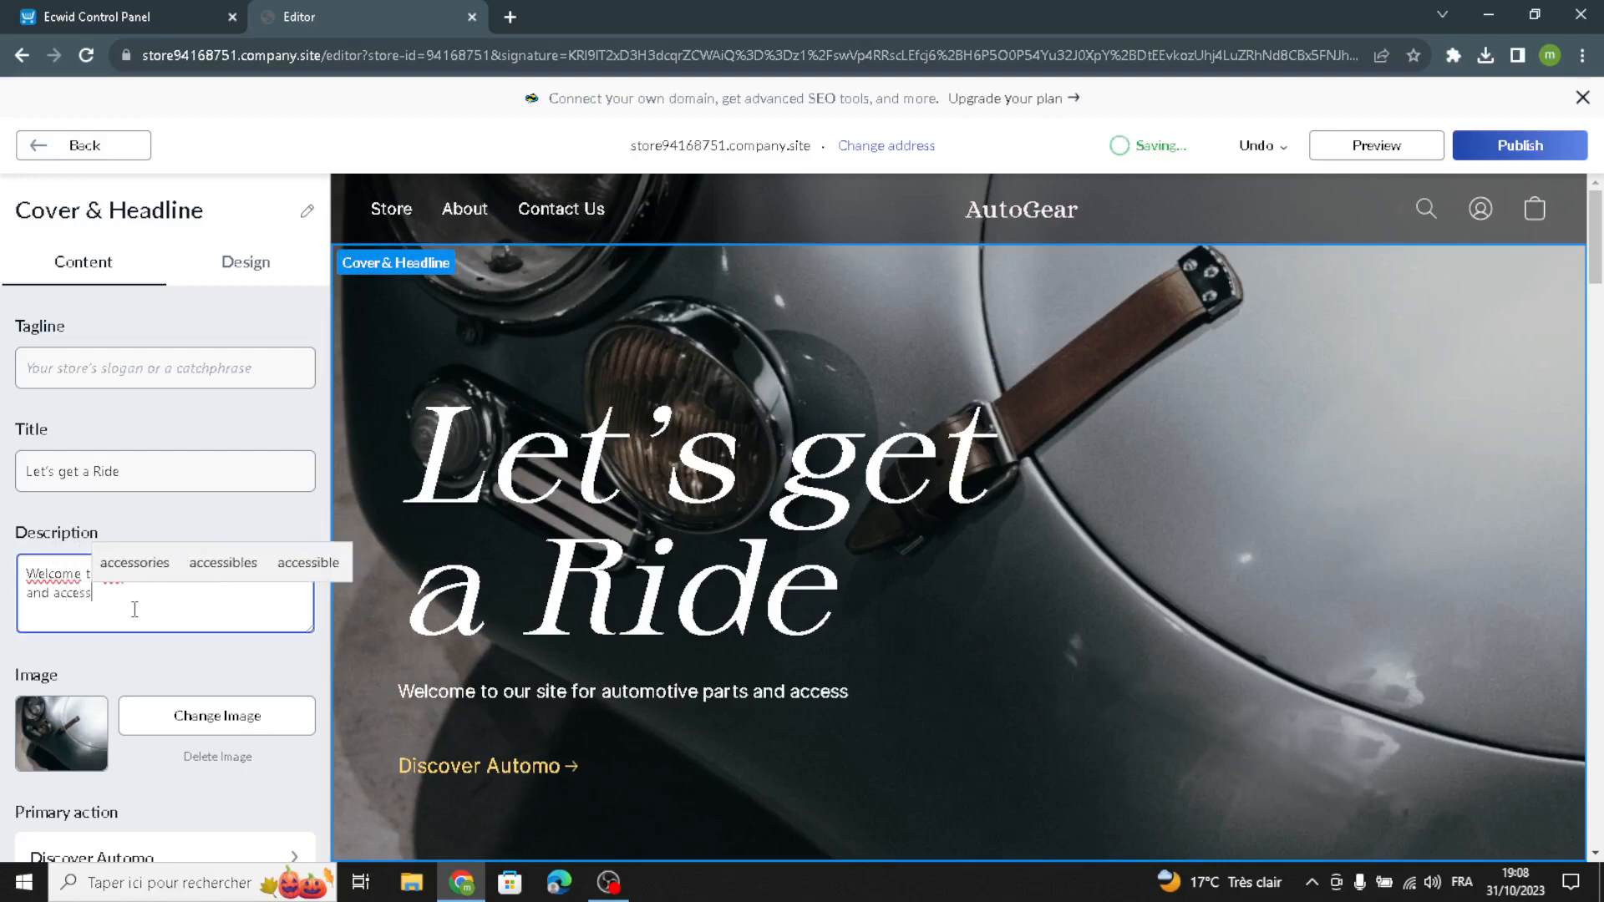
pyautogui.write('ories.')
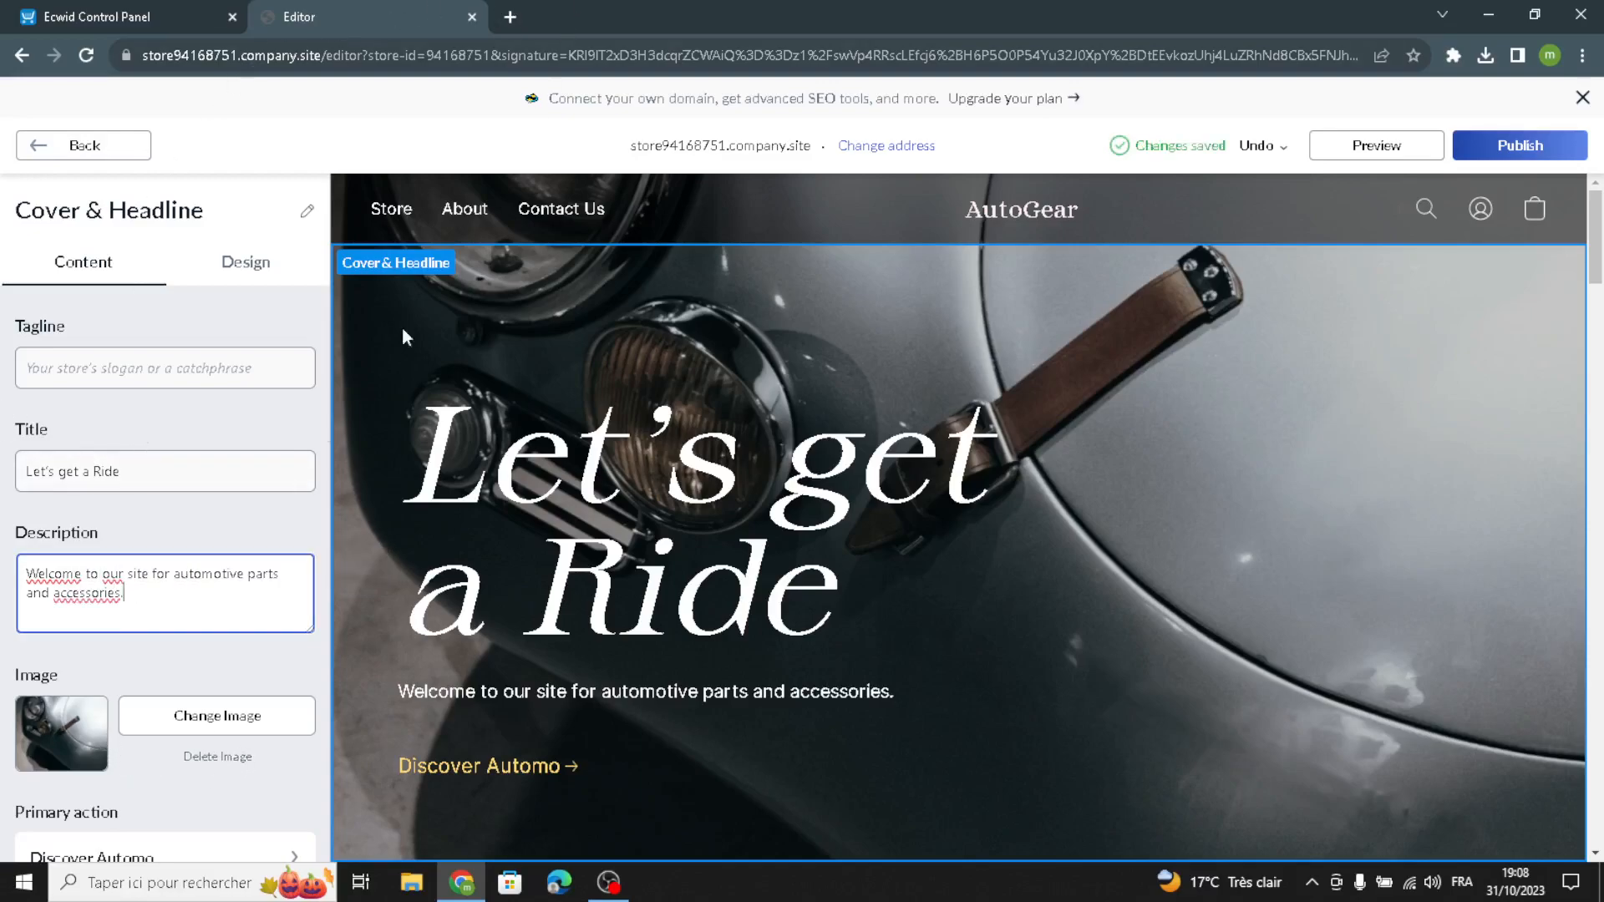
# Set the Cover & Headline layout to the one with text beside a large image on its right
pyautogui.scroll(-3, 4, 648)
pyautogui.scroll(3, 123, 565)
pyautogui.click(251, 261)
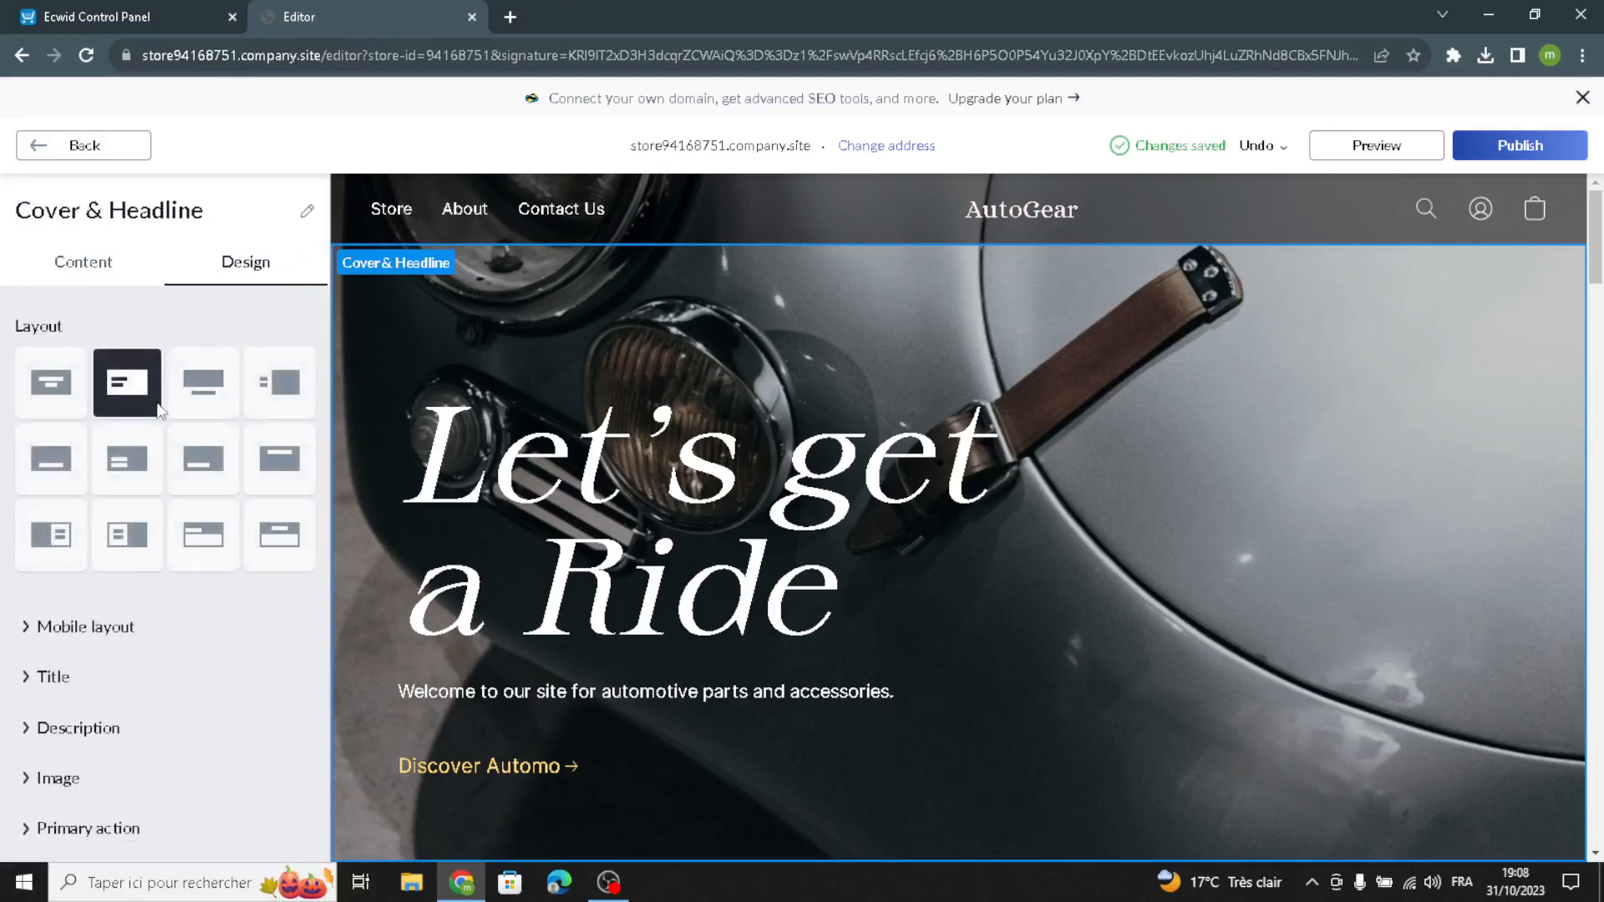
pyautogui.click(272, 403)
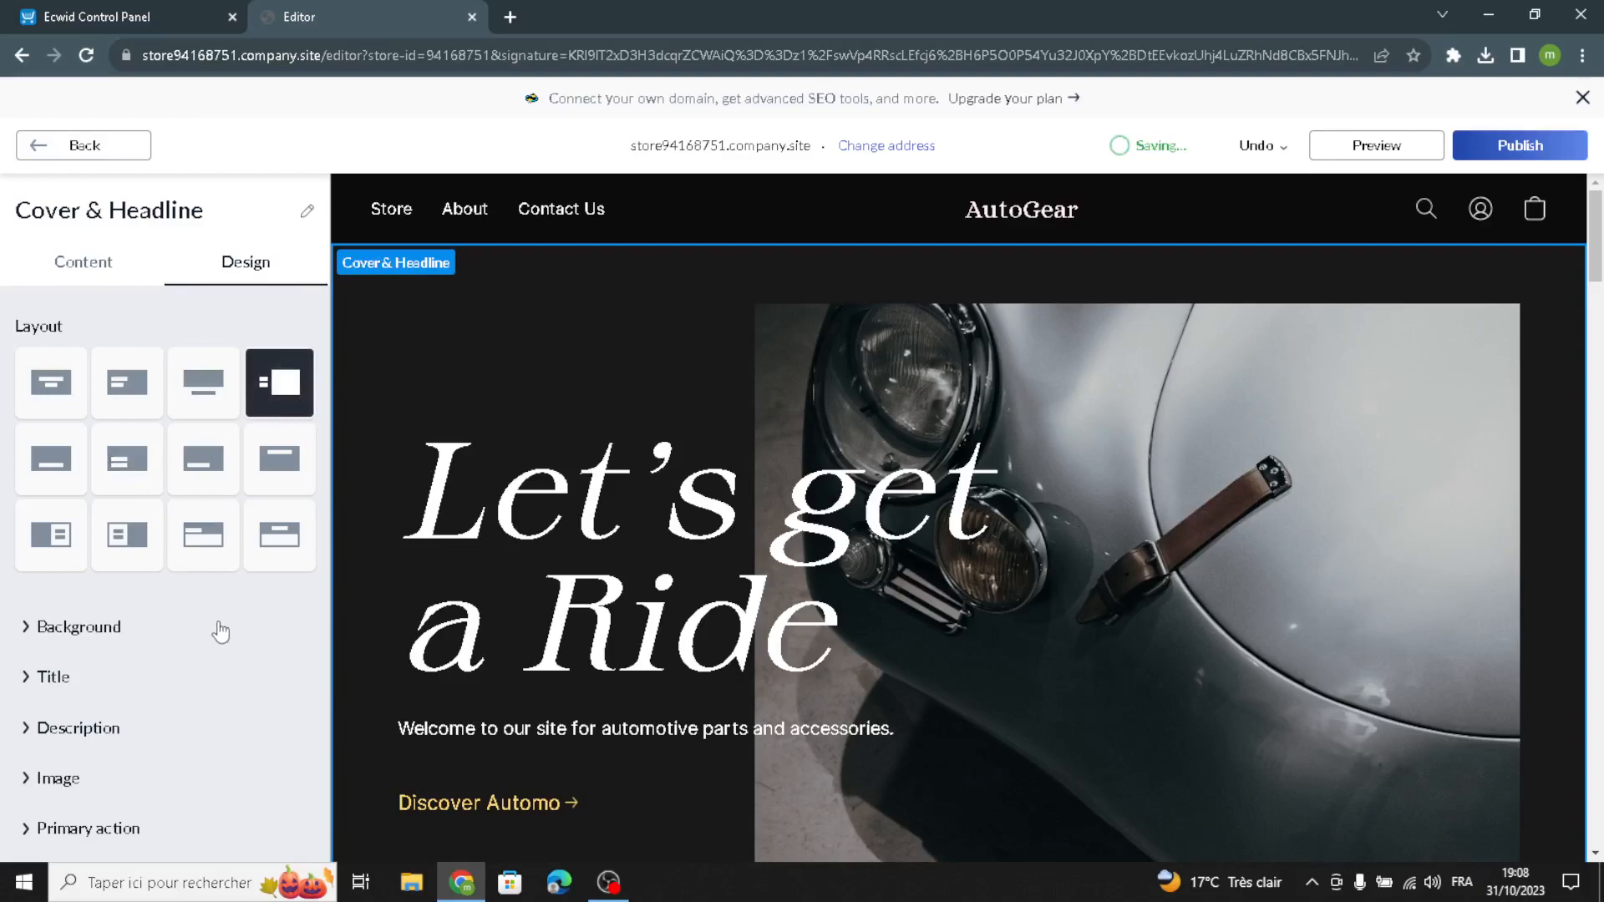
# Set the cover section's solid background color to the preset grayish blue
pyautogui.click(79, 629)
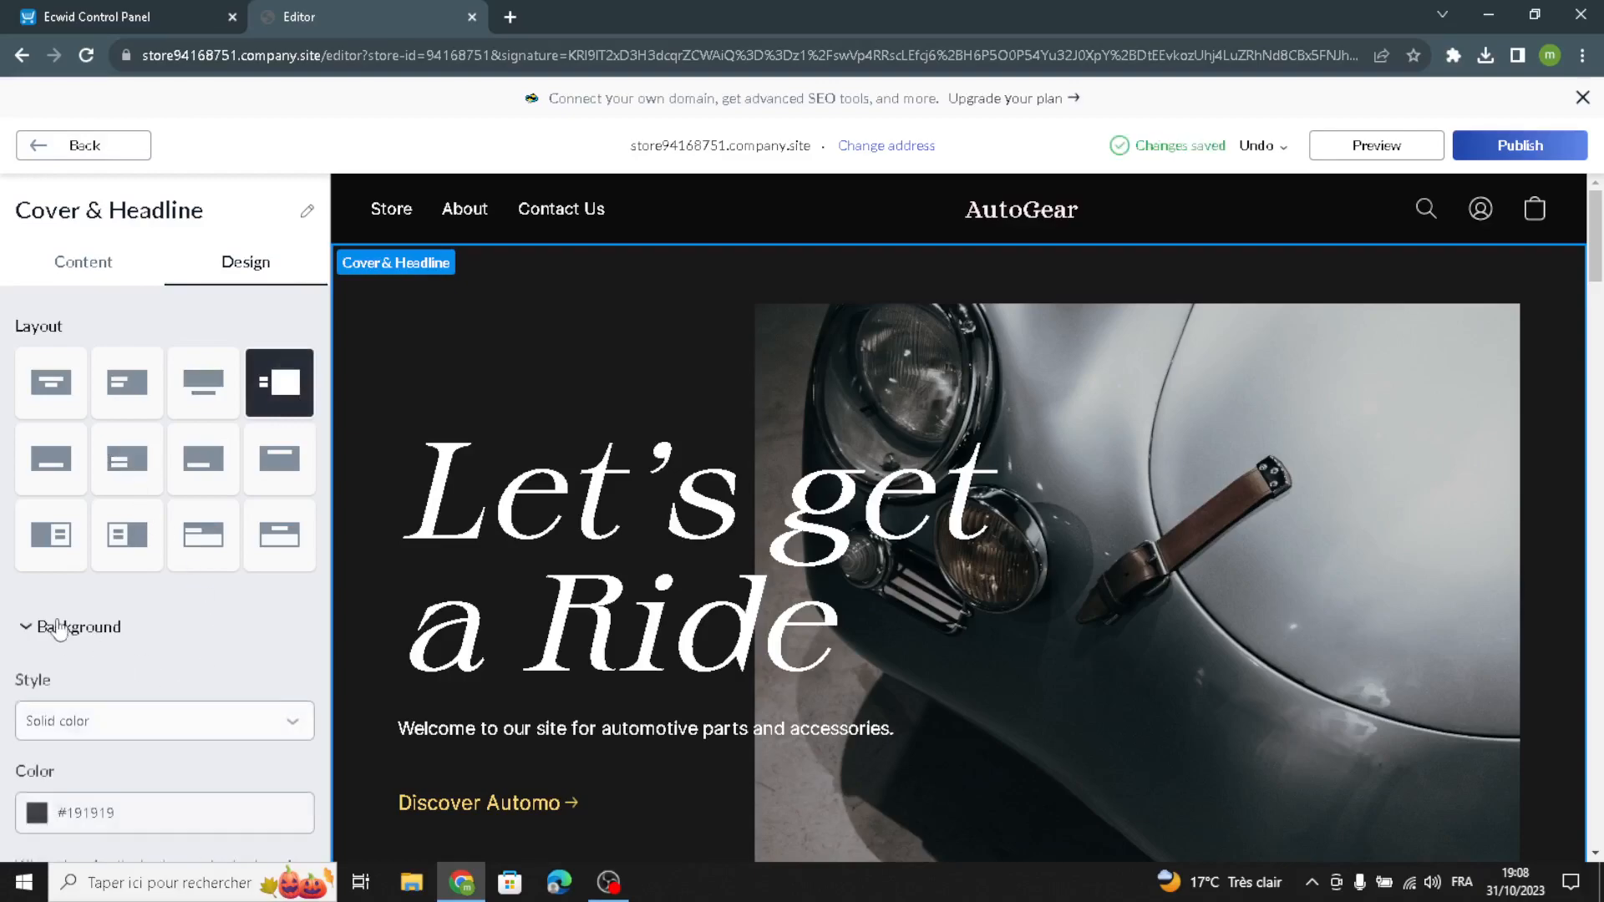
pyautogui.click(58, 817)
pyautogui.click(134, 450)
pyautogui.click(10, 639)
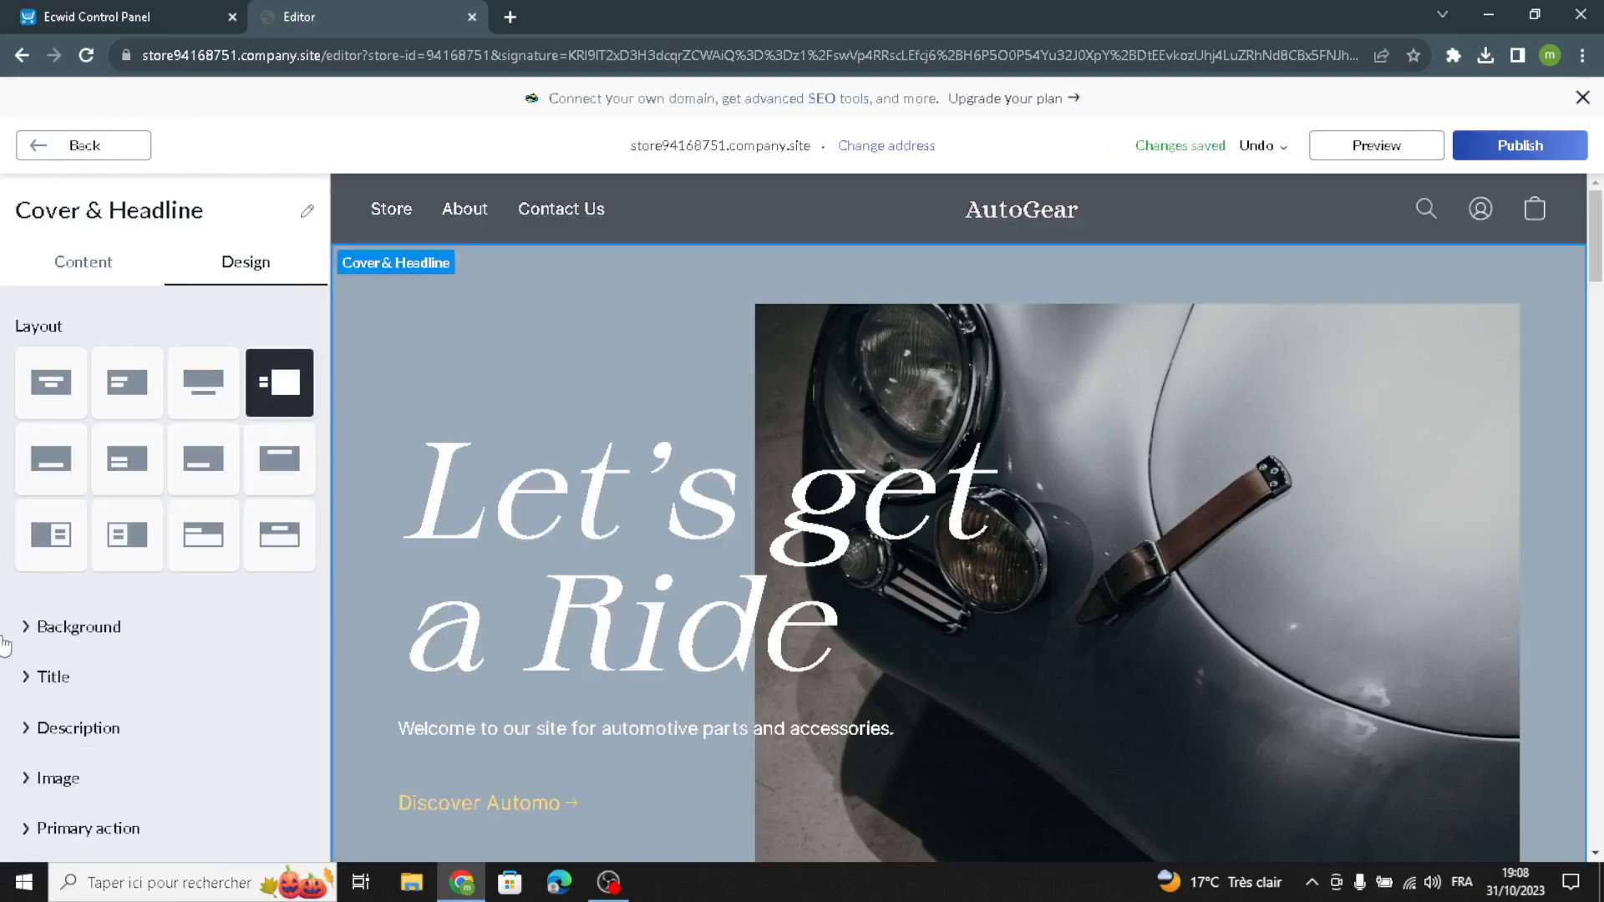
# Set the cover description's font to Alice and its size to 28
pyautogui.scroll(-1, 41, 770)
pyautogui.click(62, 668)
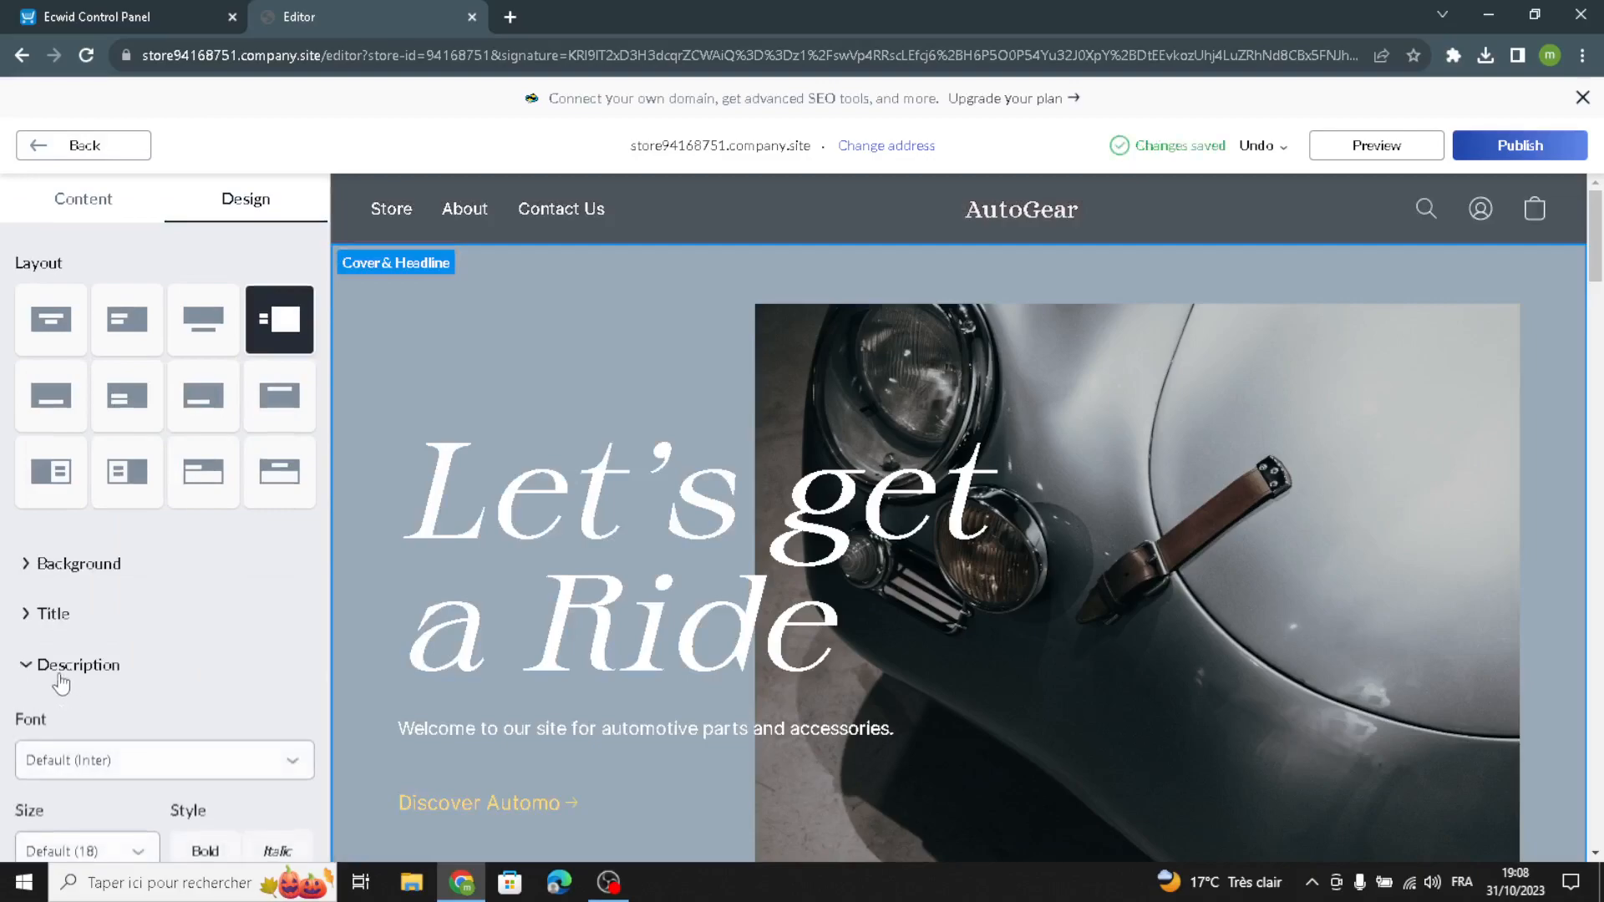
pyautogui.click(74, 767)
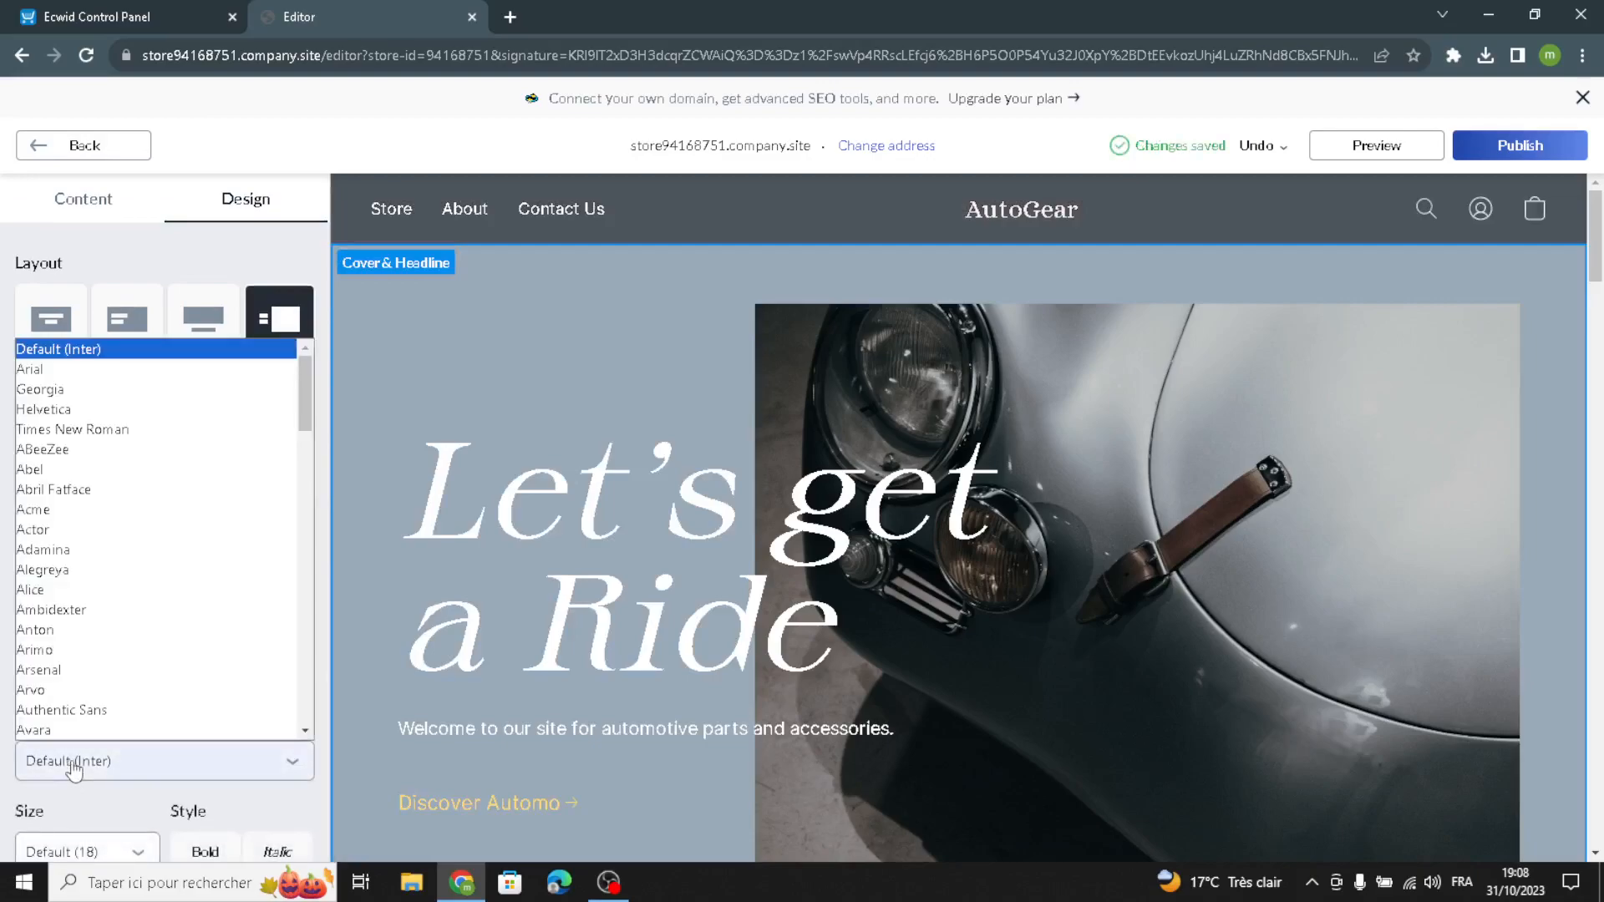
pyautogui.click(63, 590)
pyautogui.click(72, 846)
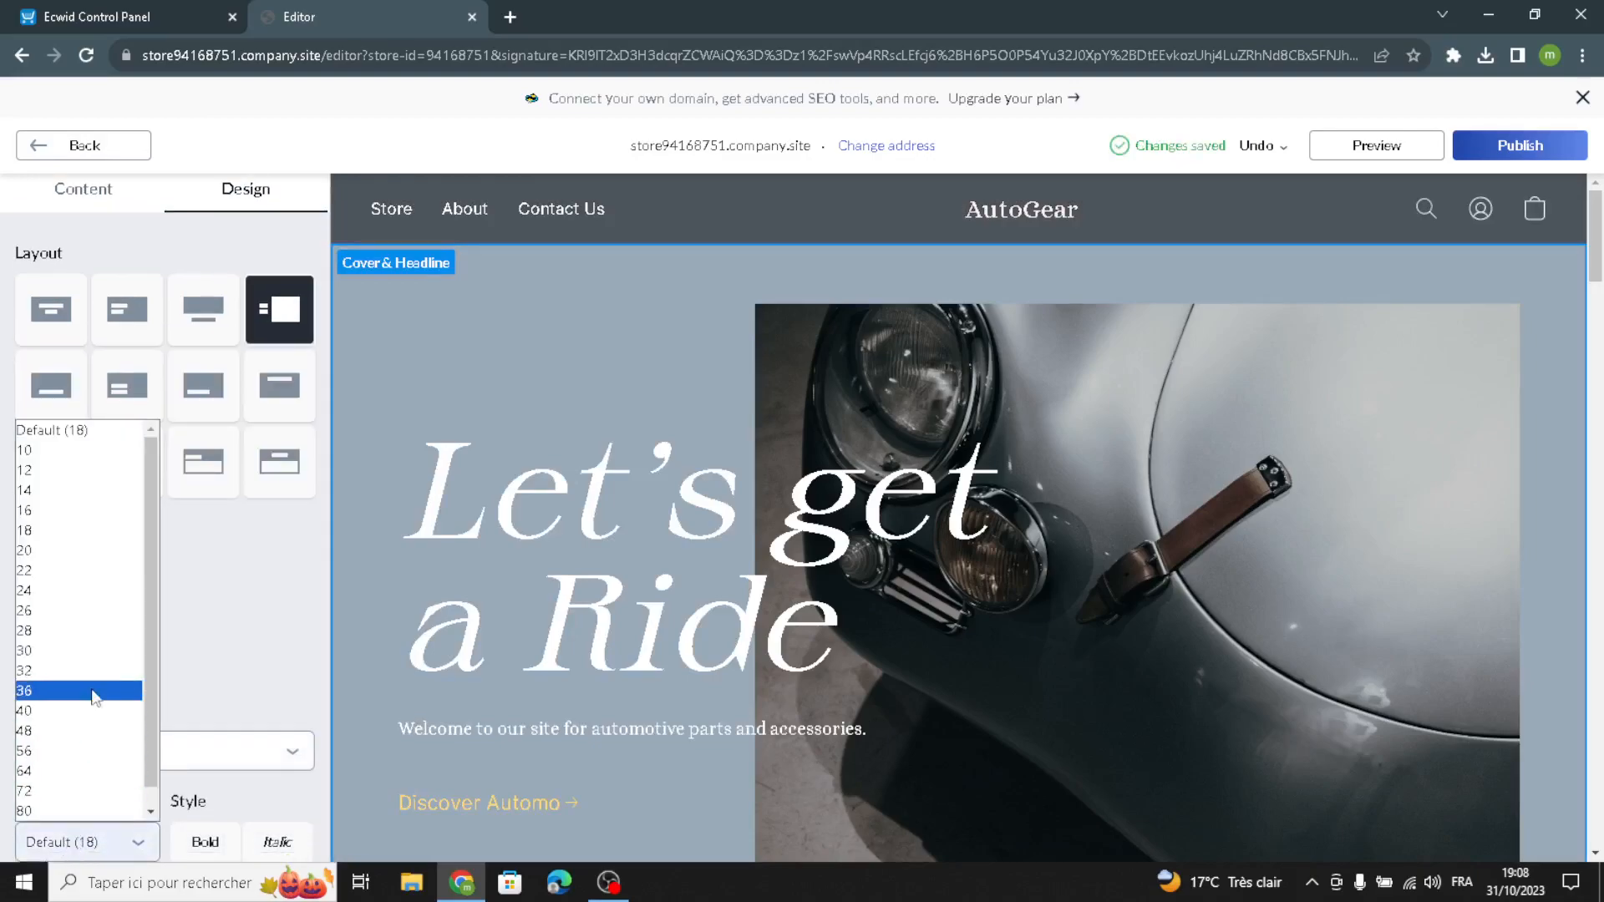
pyautogui.click(79, 648)
pyautogui.scroll(-2, 89, 739)
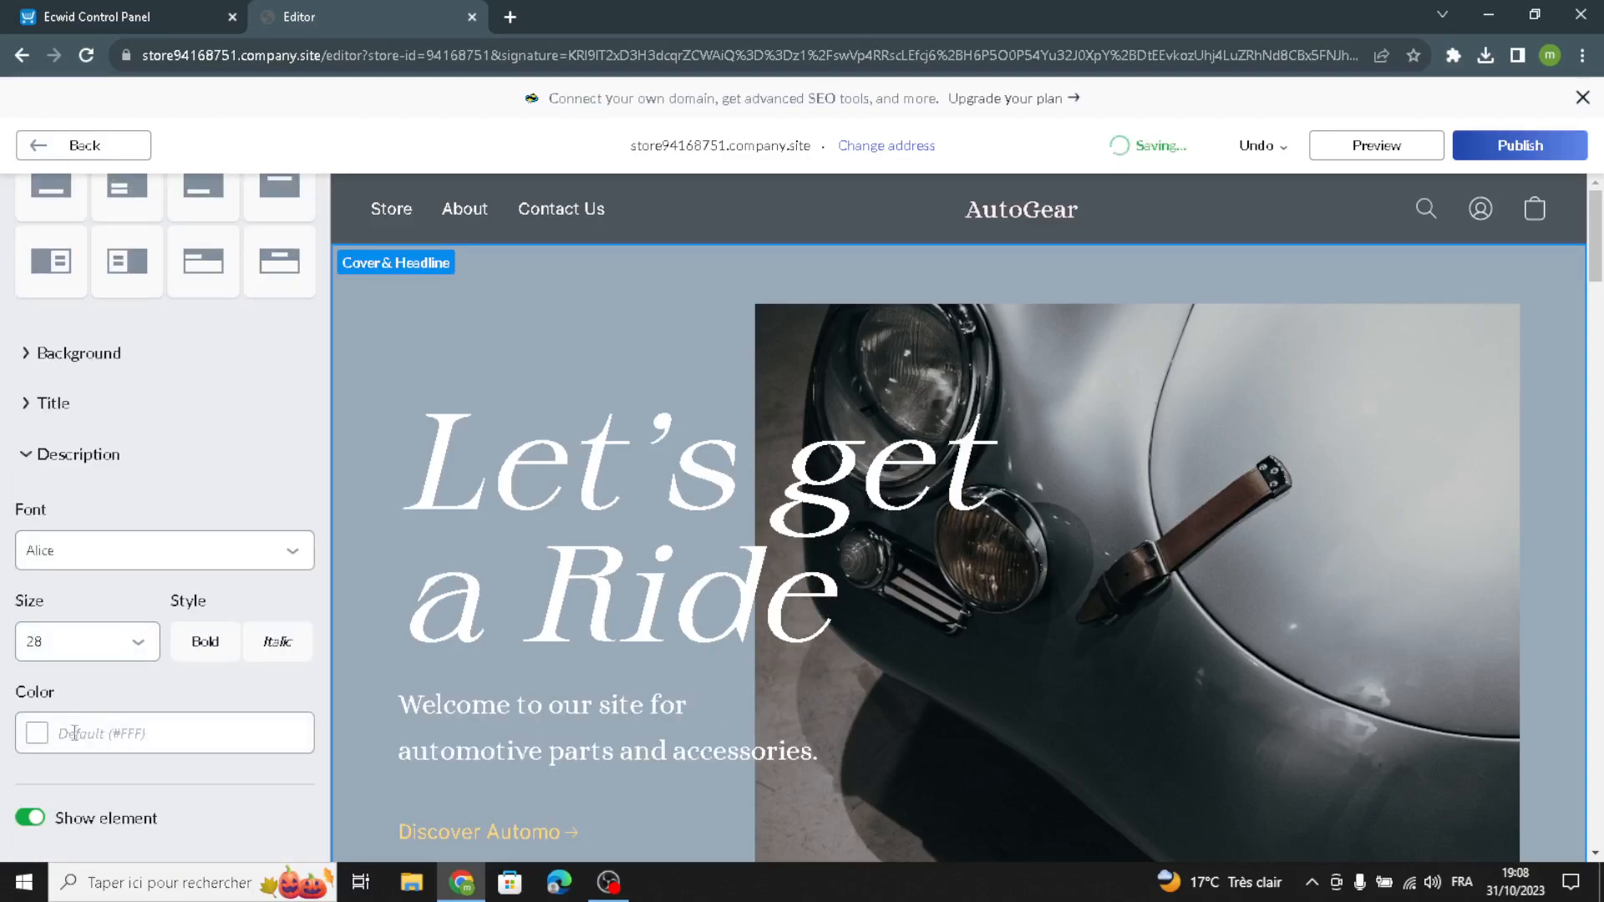
# Pick a light color for the cover description's text
pyautogui.click(41, 741)
pyautogui.click(183, 327)
pyautogui.scroll(-3, 200, 534)
pyautogui.scroll(5, 196, 550)
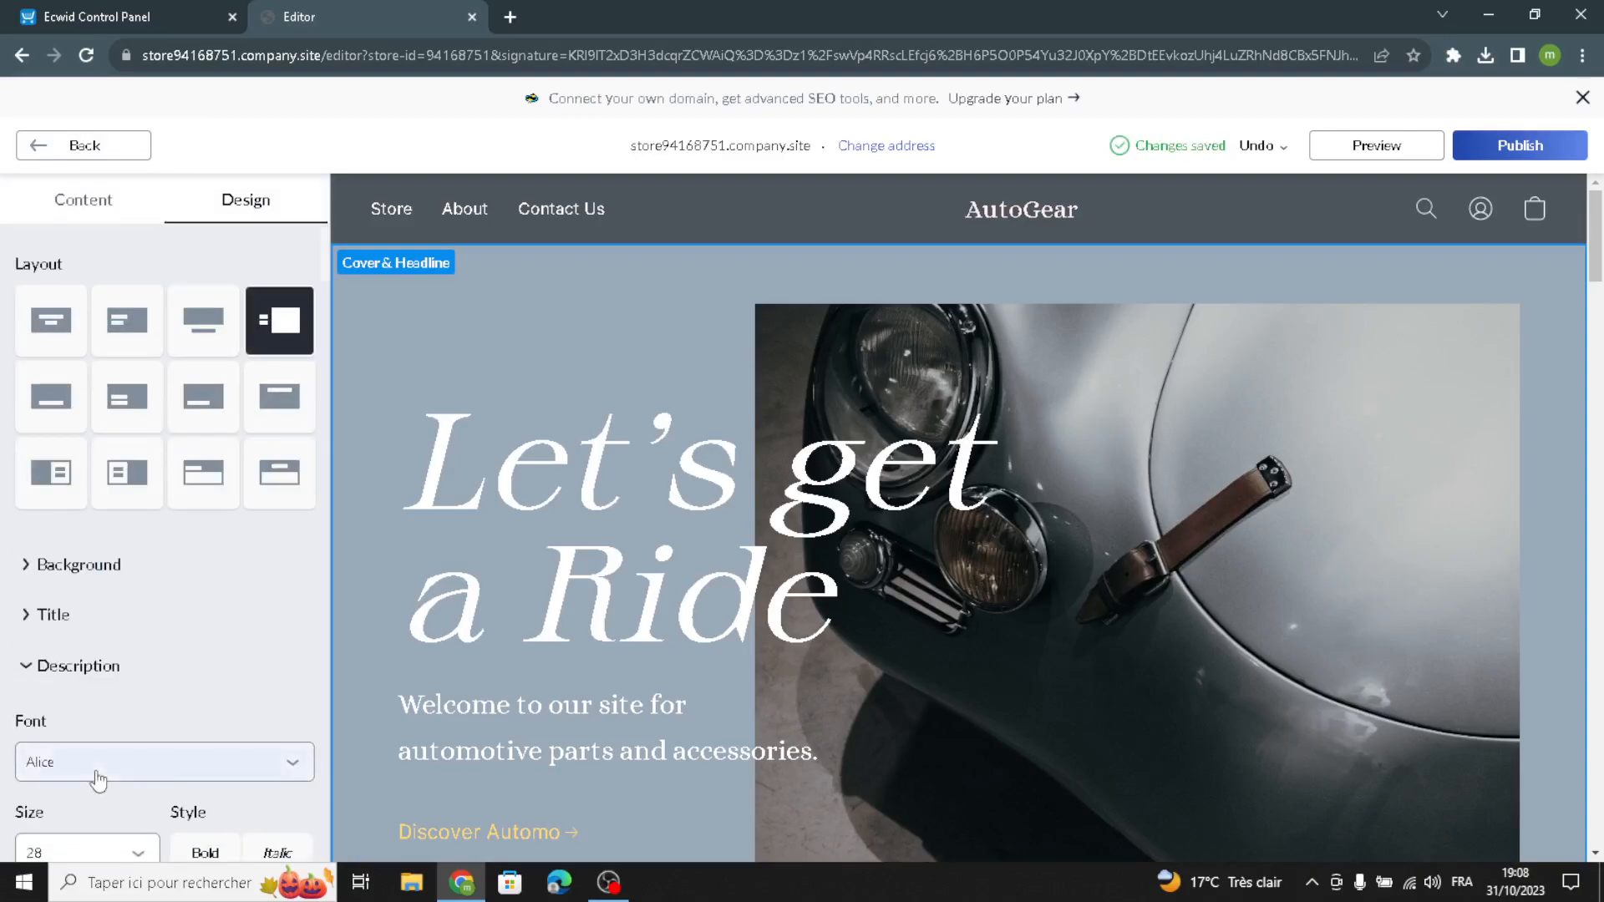
# Examine the About Us section's title, subtitle and description fields, including the full description text
pyautogui.click(81, 145)
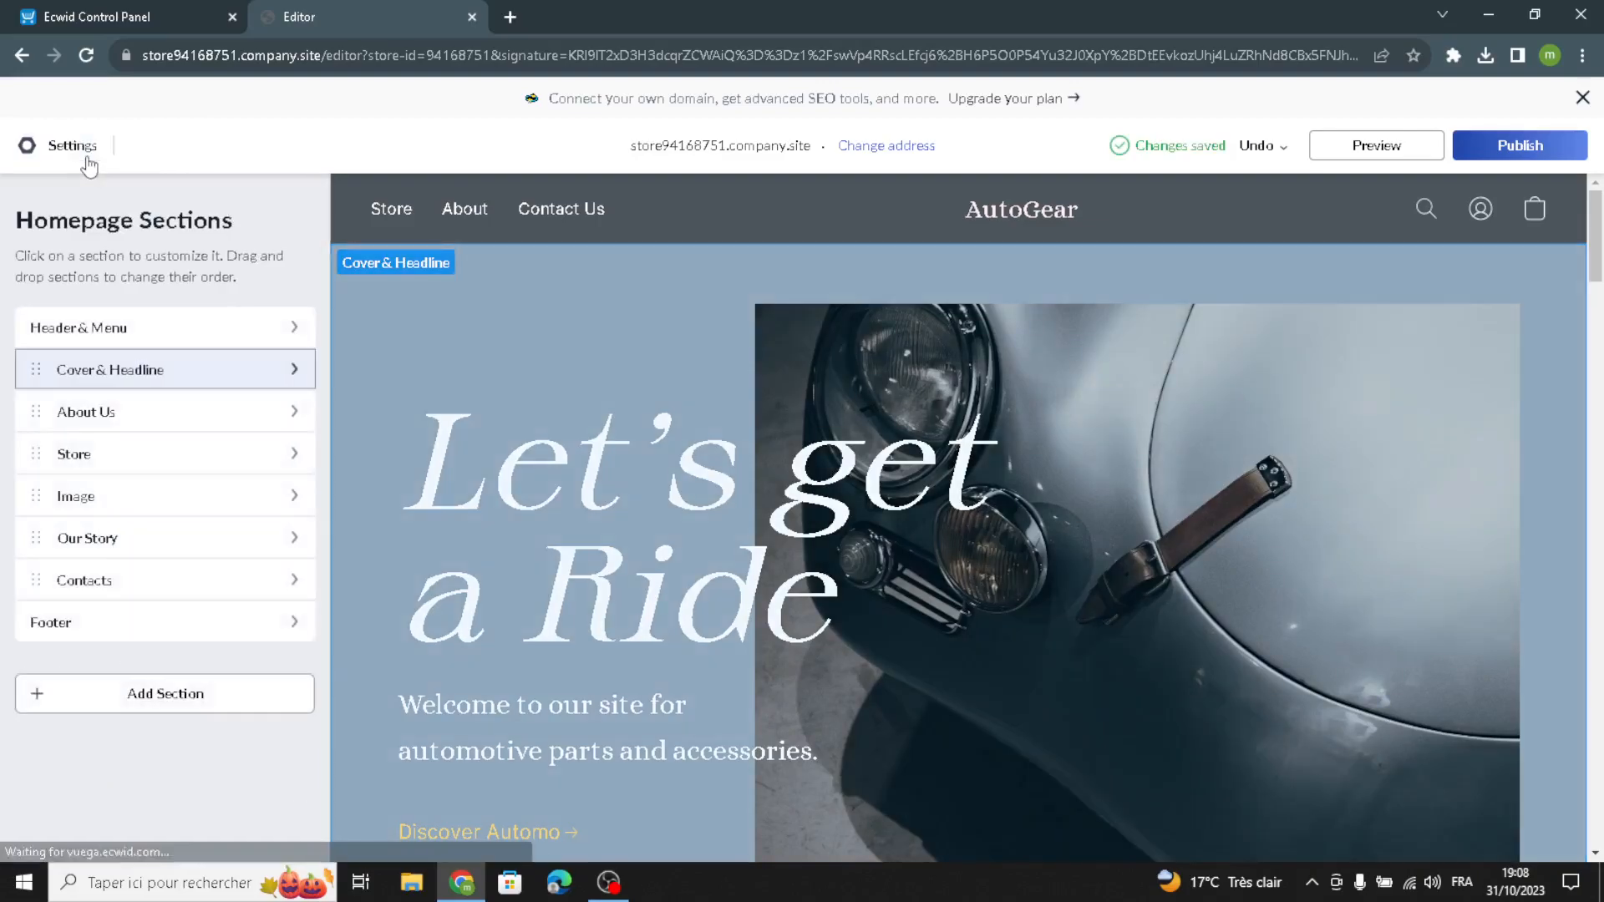
pyautogui.click(123, 418)
pyautogui.click(144, 370)
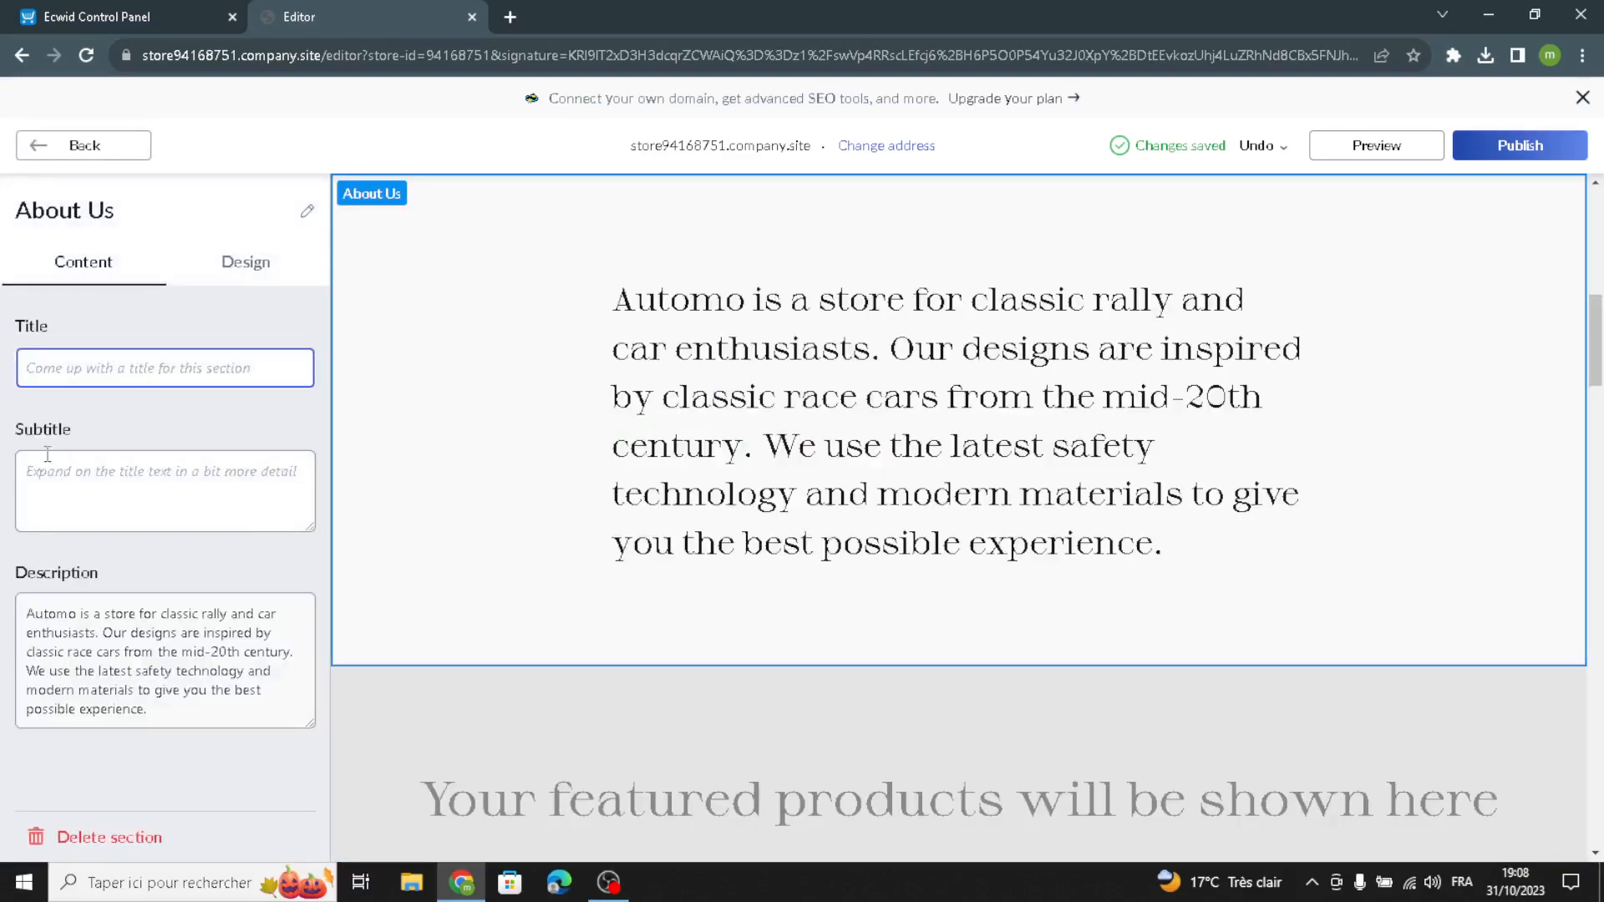
pyautogui.click(84, 490)
pyautogui.moveTo(161, 706); pyautogui.dragTo(4, 602)
pyautogui.click(121, 576)
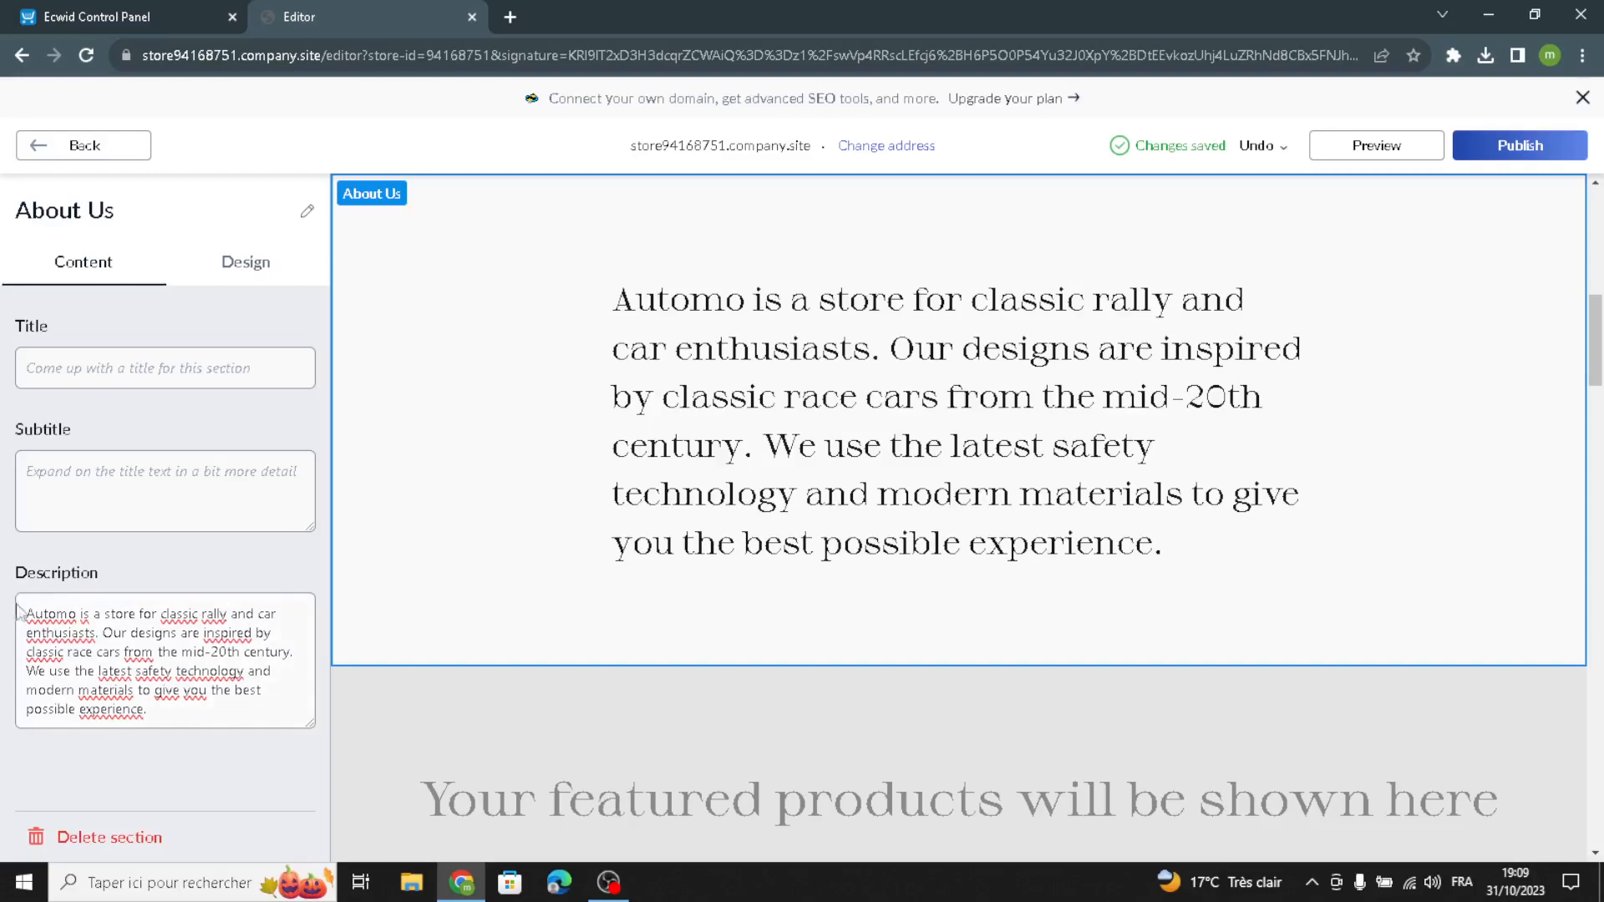
pyautogui.moveTo(156, 720); pyautogui.dragTo(6, 595)
pyautogui.click(199, 777)
pyautogui.moveTo(164, 727); pyautogui.dragTo(4, 558)
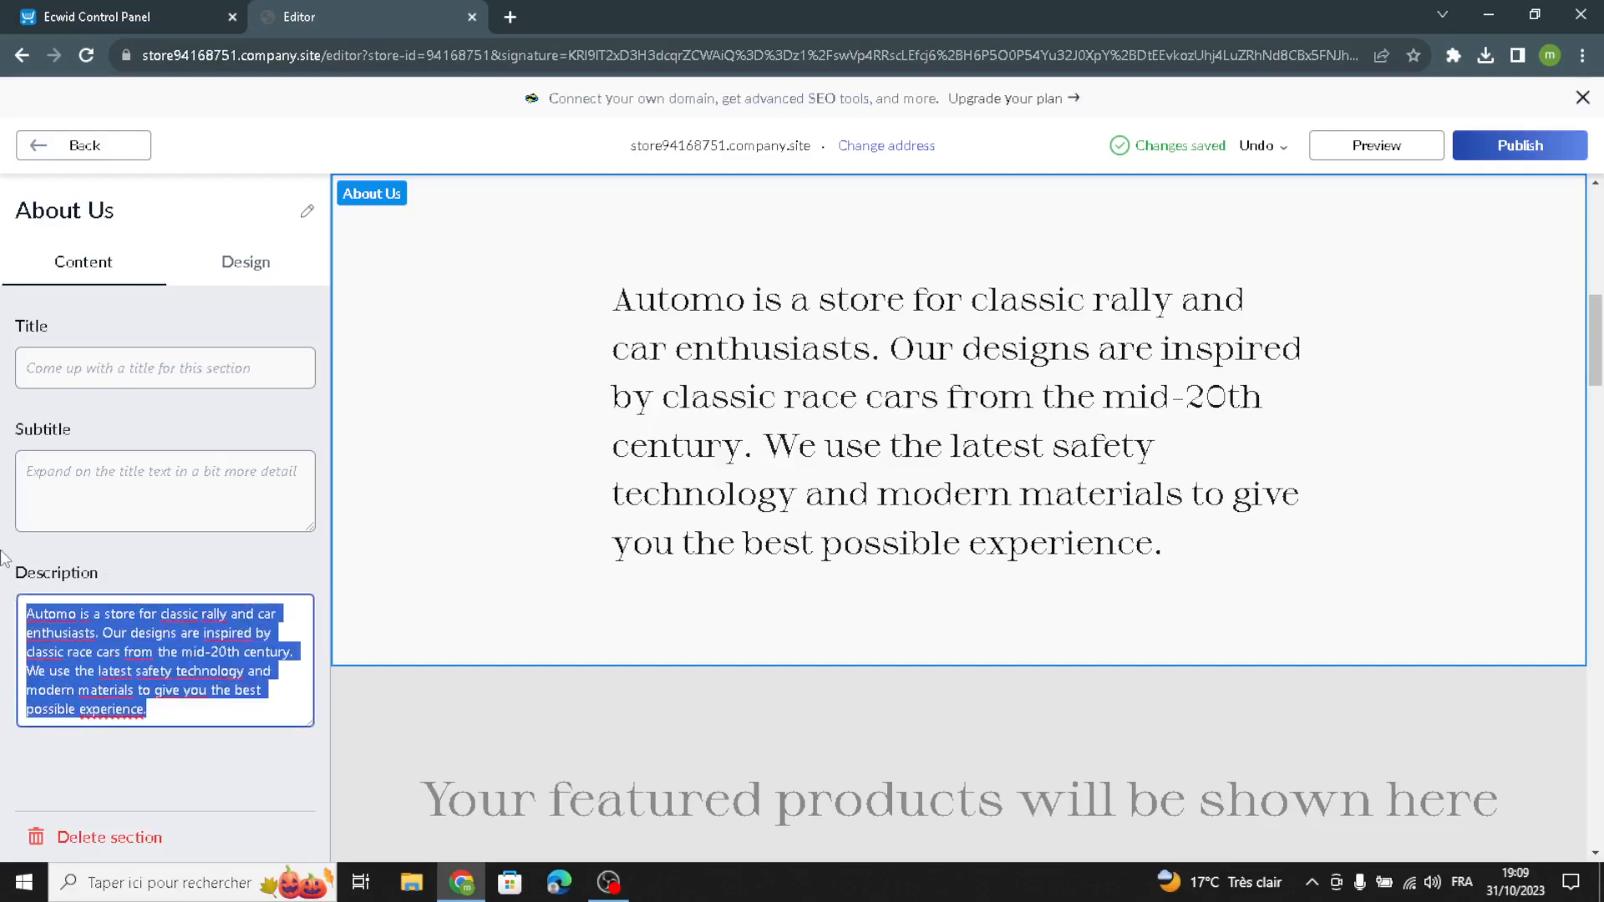
pyautogui.click(170, 743)
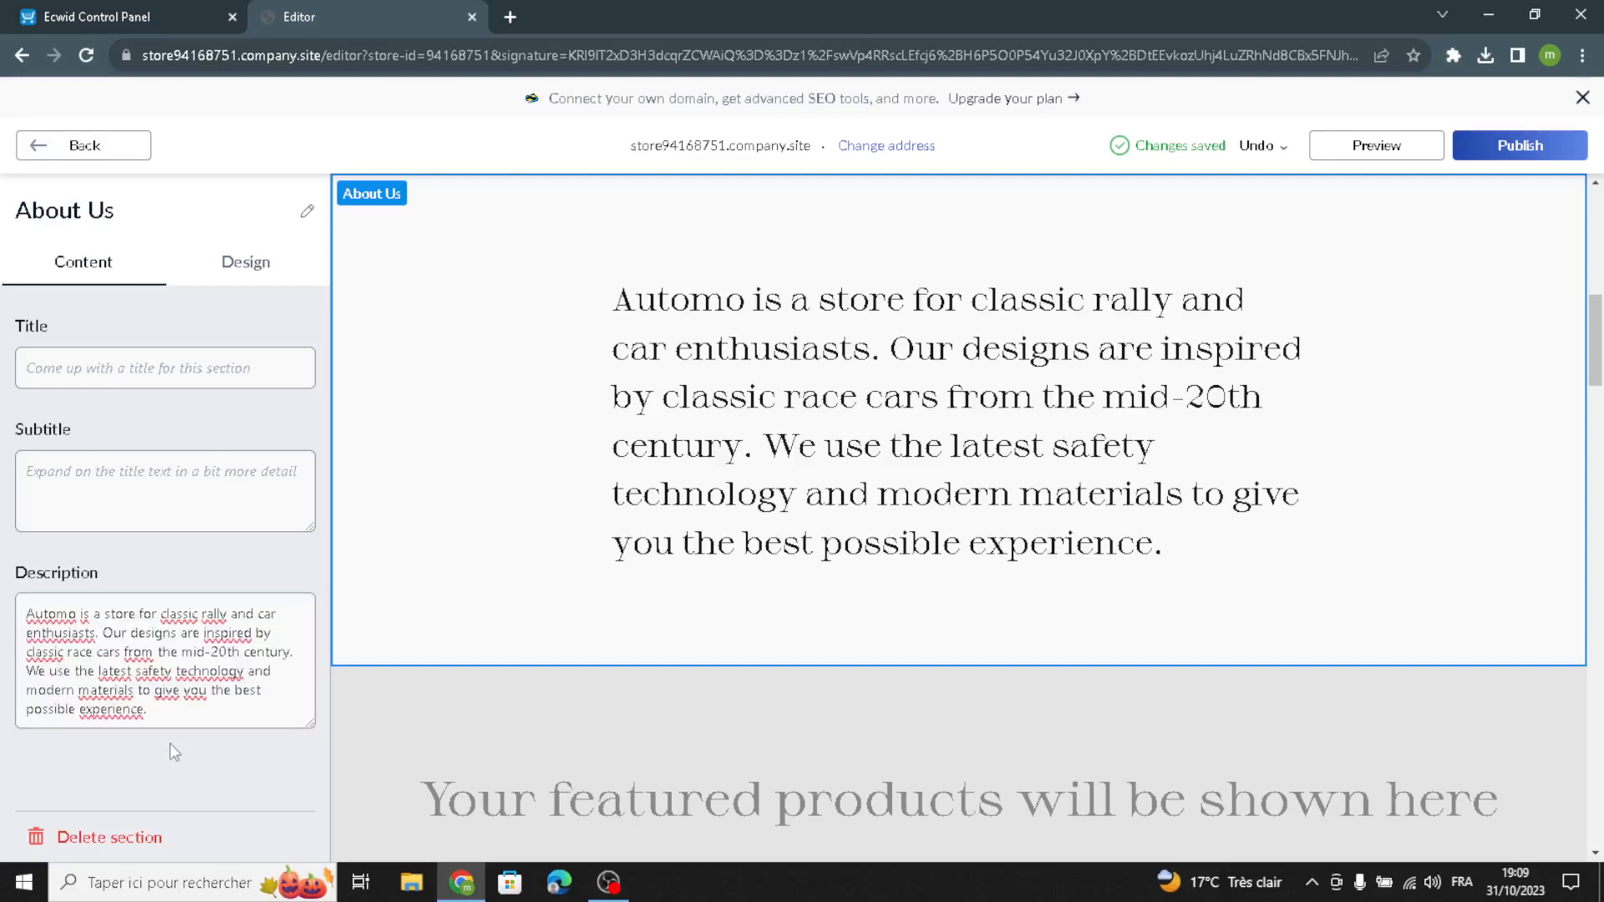
# Try other About Us layouts, and set the layout to the fourth one with the description shifted to the right
pyautogui.click(250, 262)
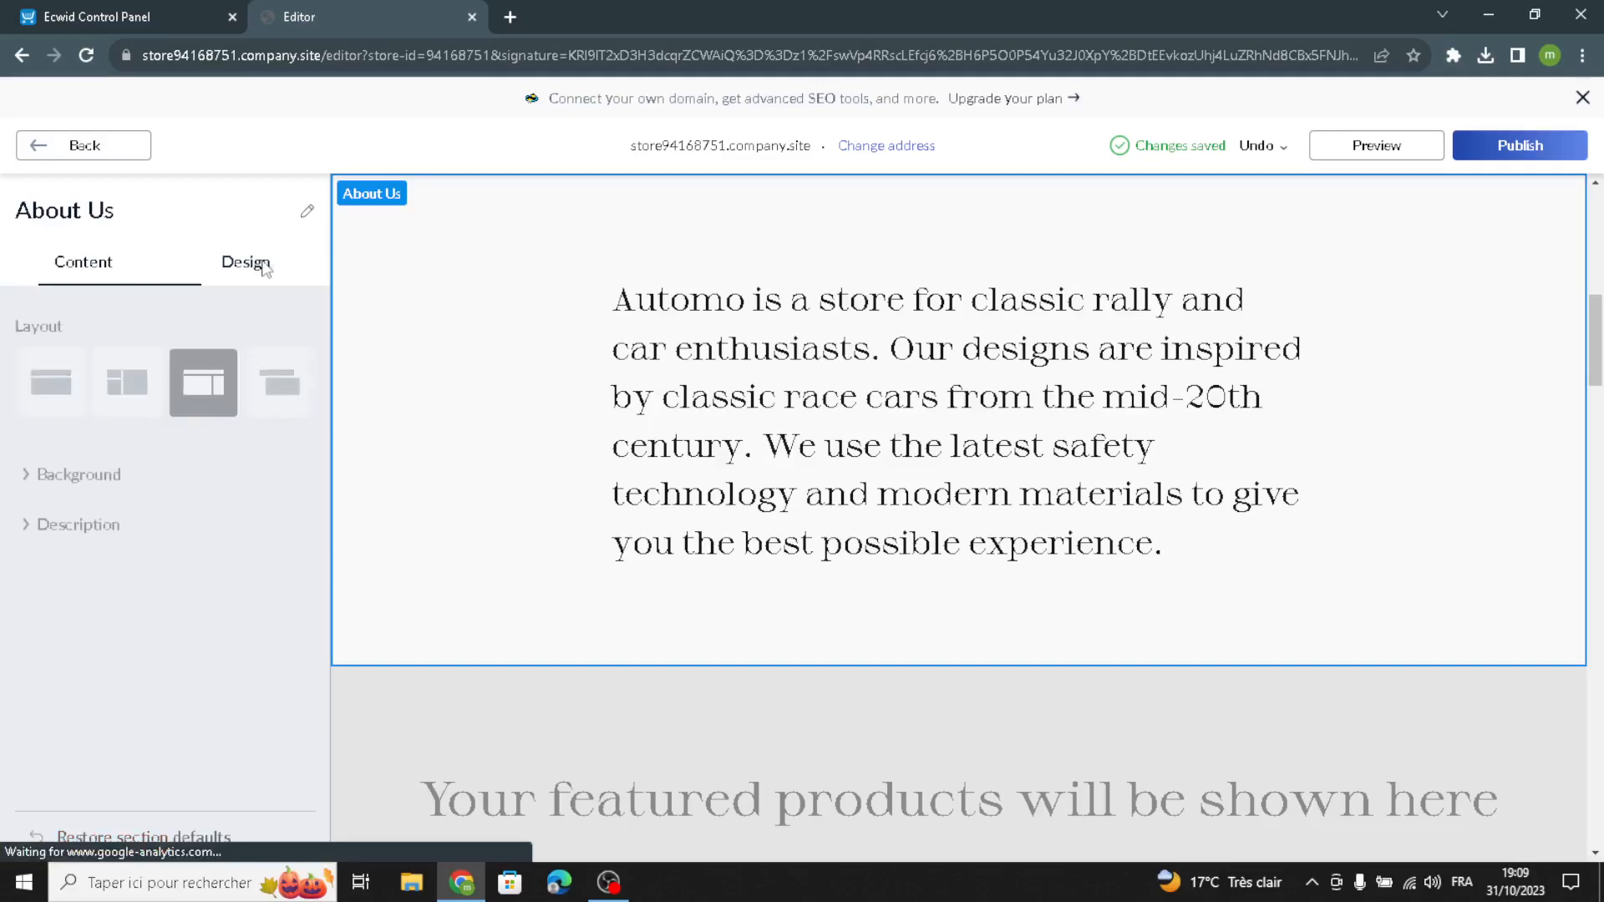
pyautogui.click(79, 388)
pyautogui.click(221, 394)
pyautogui.click(270, 410)
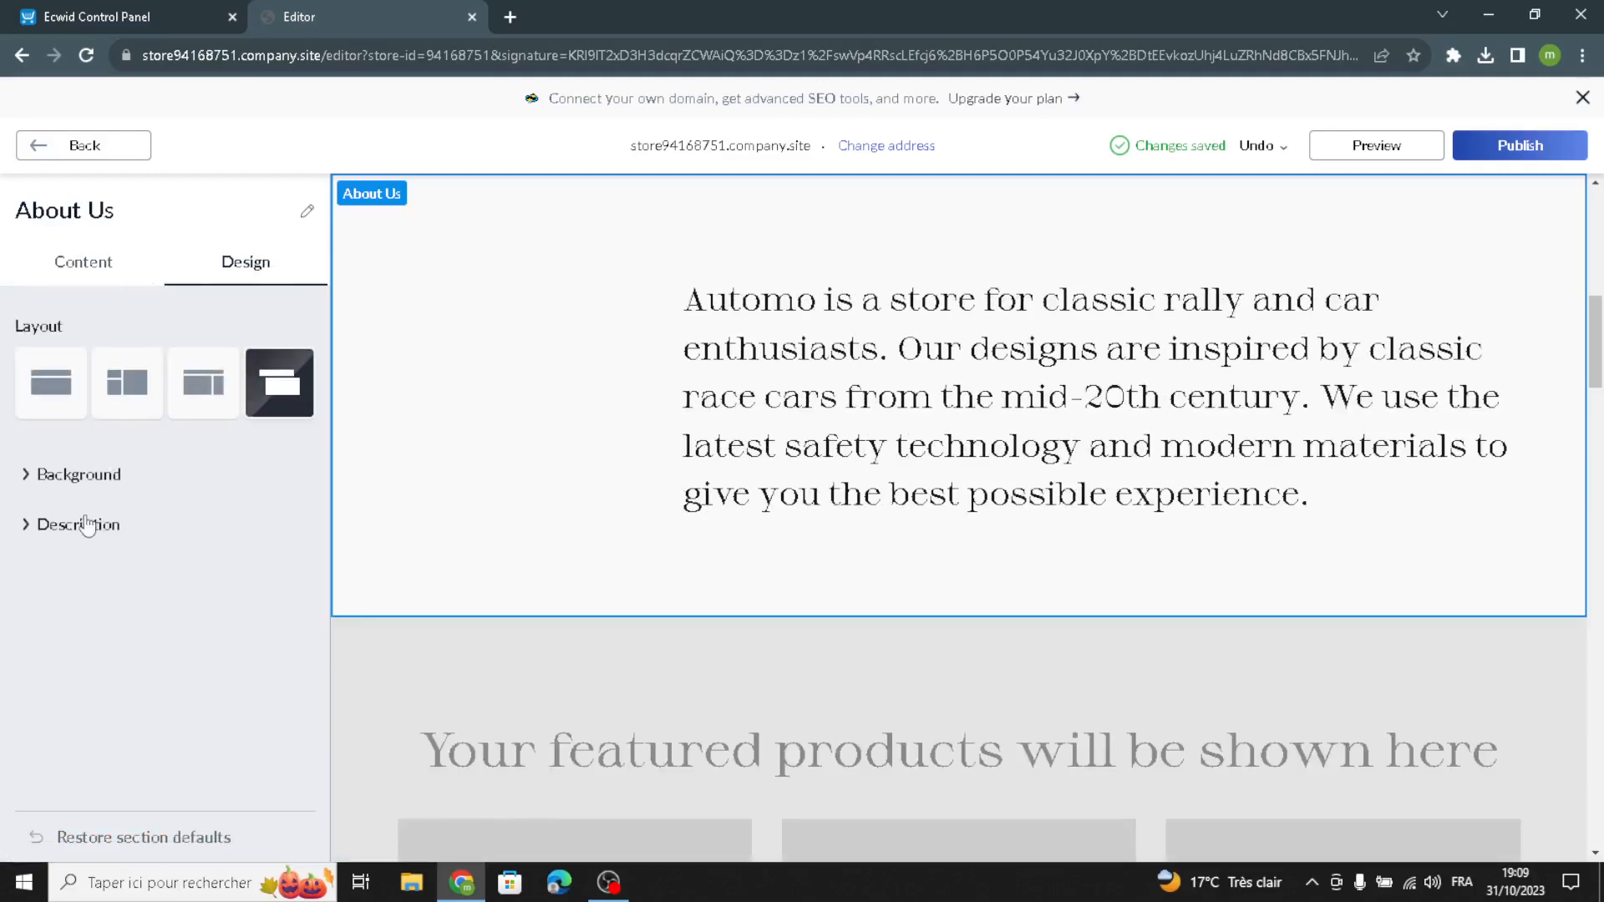
# Set the About Us section's solid background color to the preset grayish blue #9AAAB8
pyautogui.click(60, 487)
pyautogui.click(37, 664)
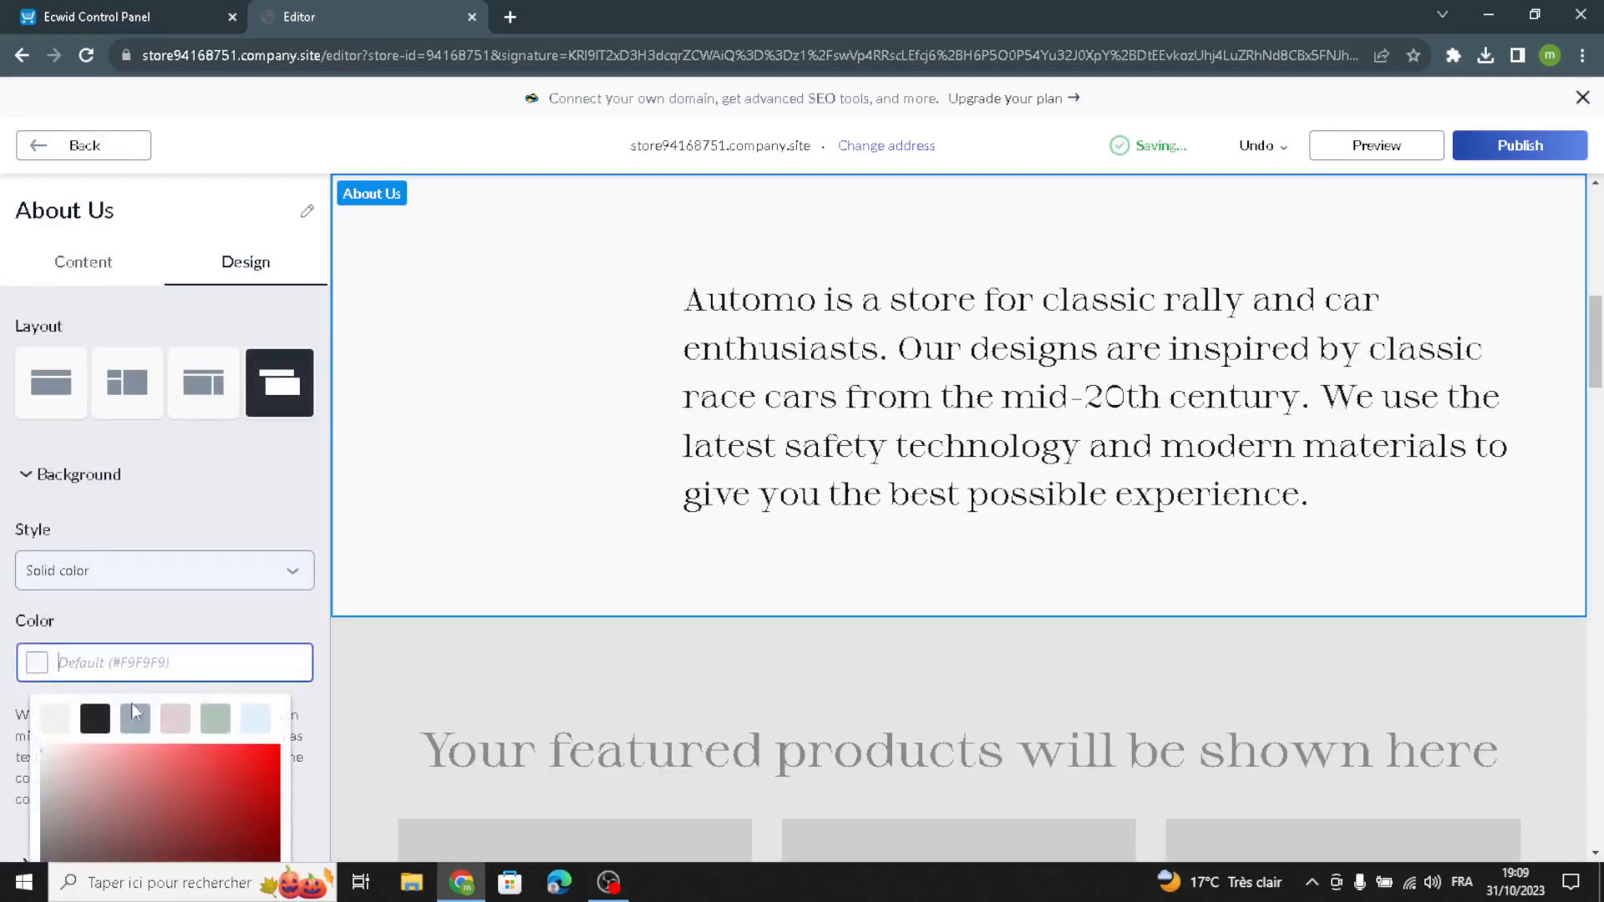
pyautogui.click(128, 716)
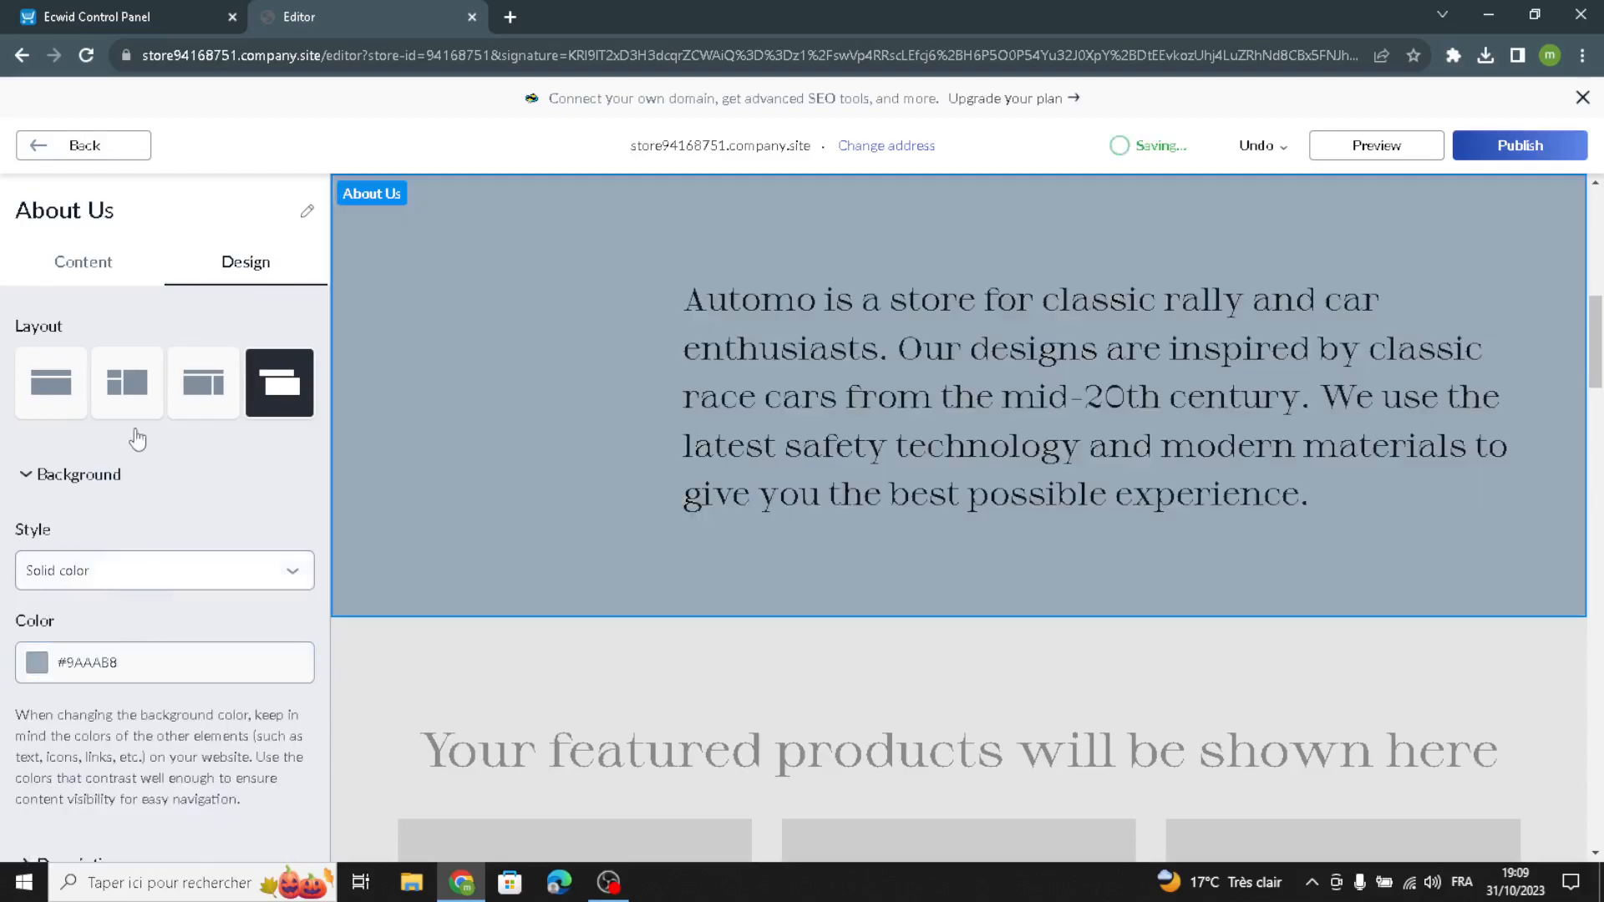
# Check the Store section's content settings, and open the product catalog from the Ecwid Control Panel's to-do list
pyautogui.click(79, 146)
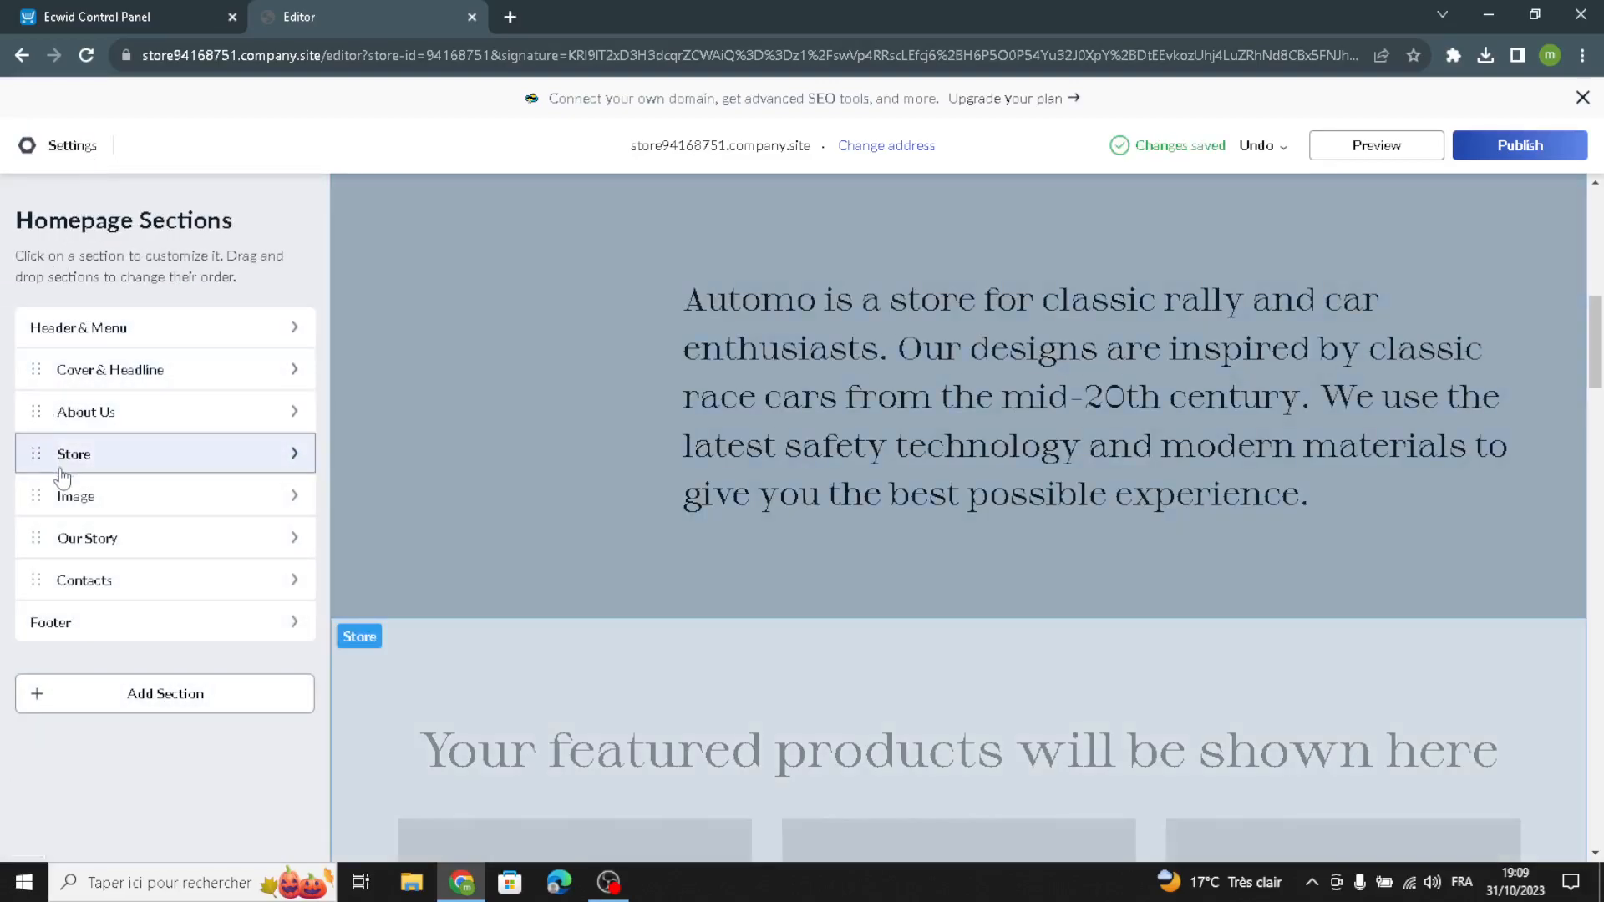
pyautogui.click(63, 459)
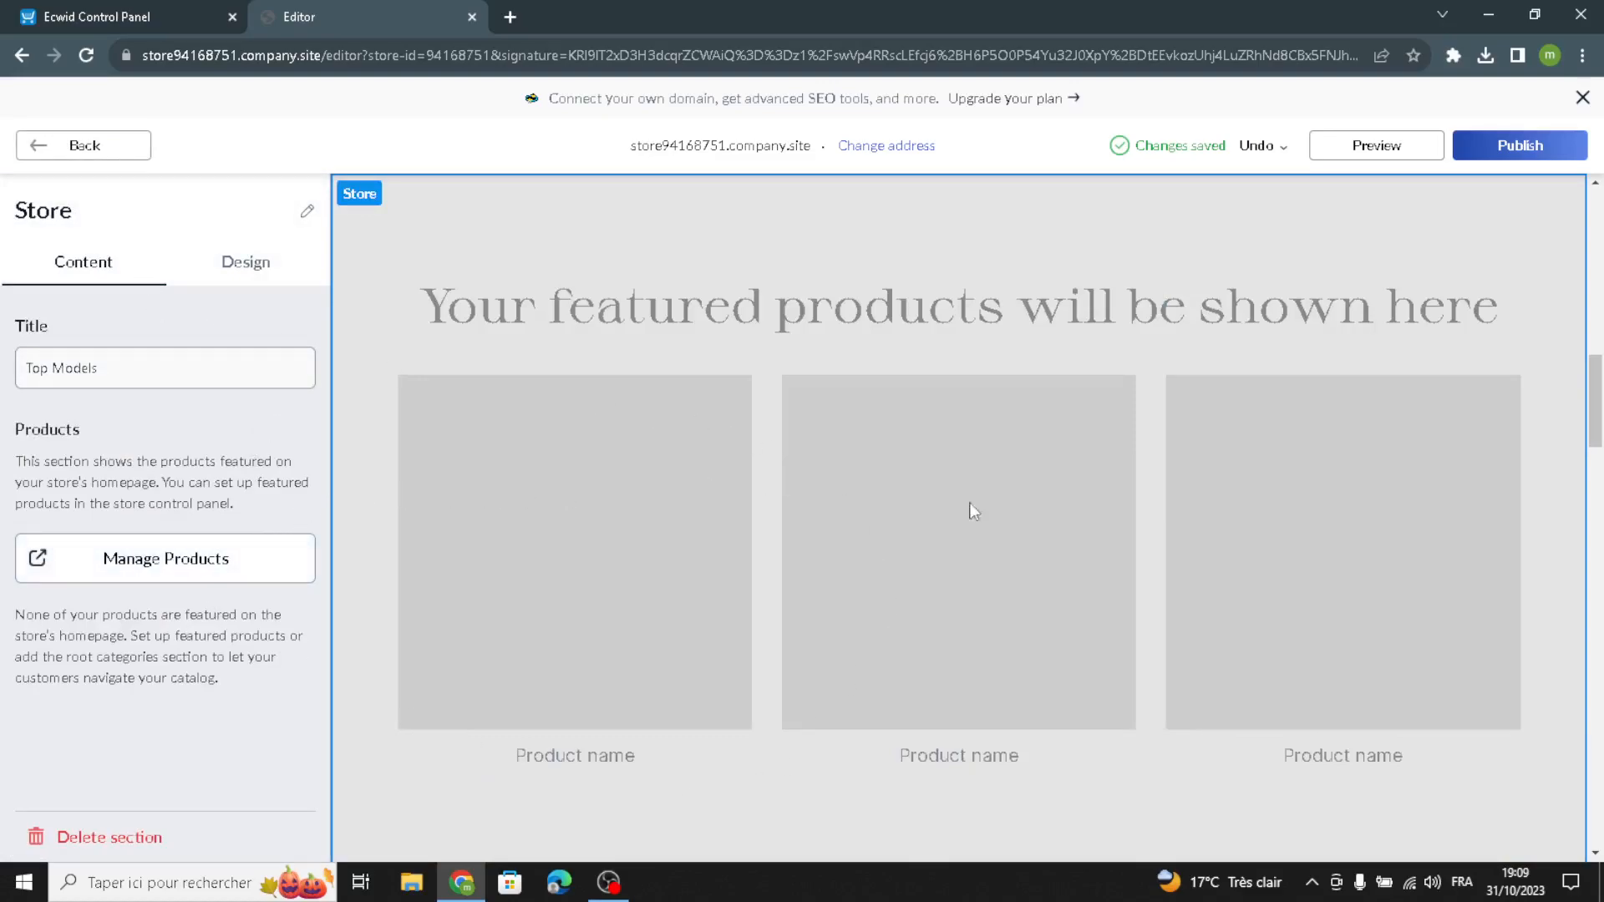
pyautogui.click(71, 9)
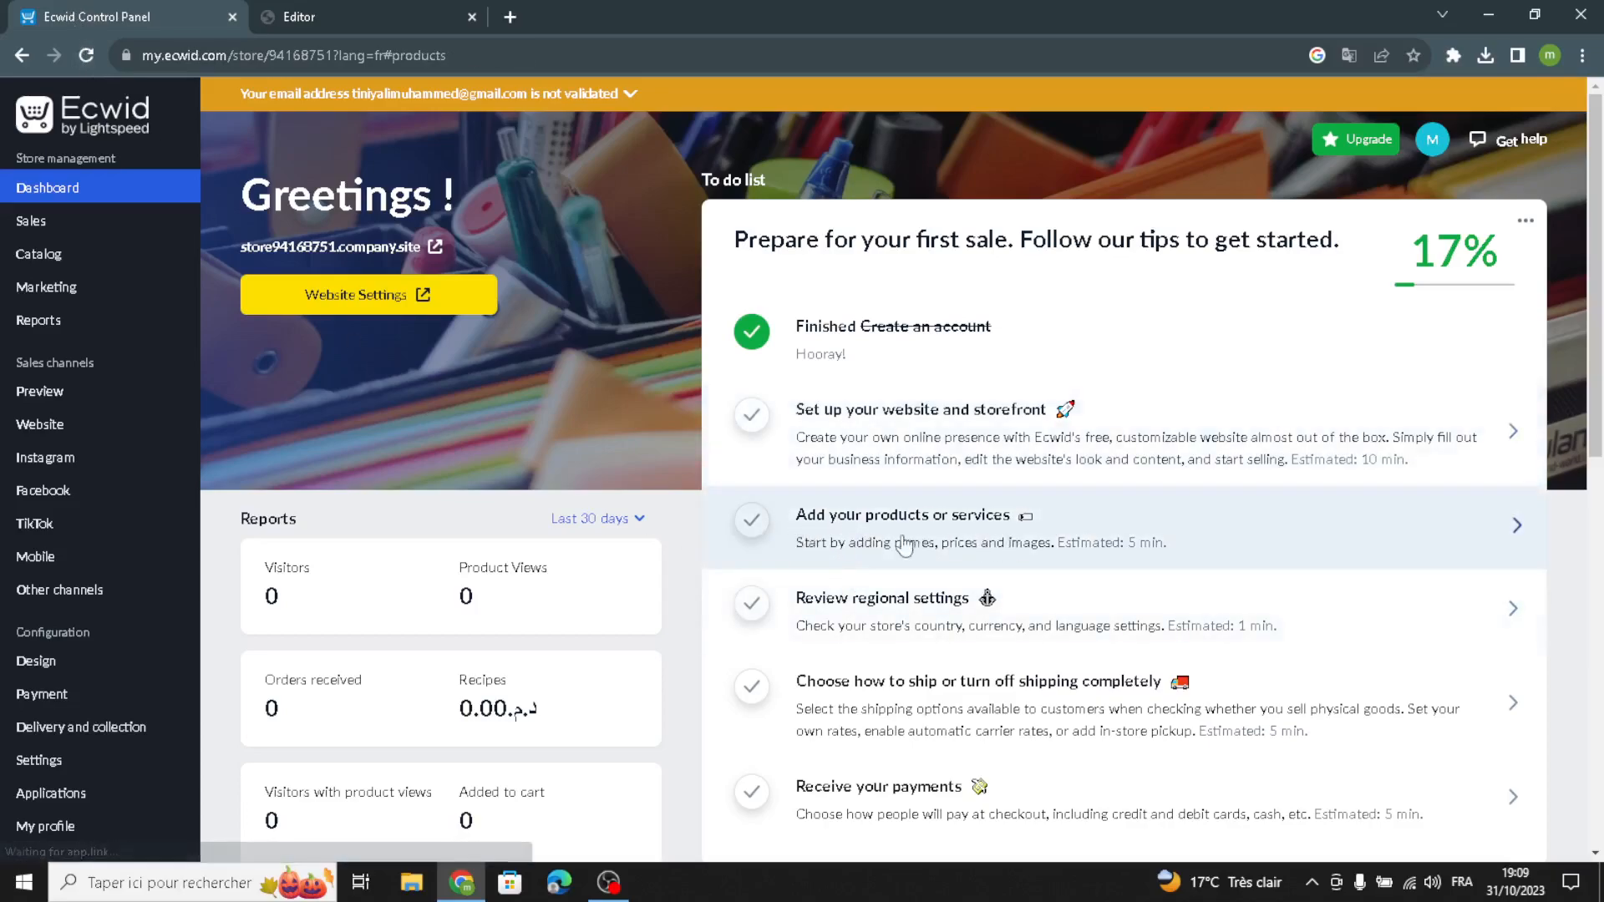
pyautogui.click(908, 542)
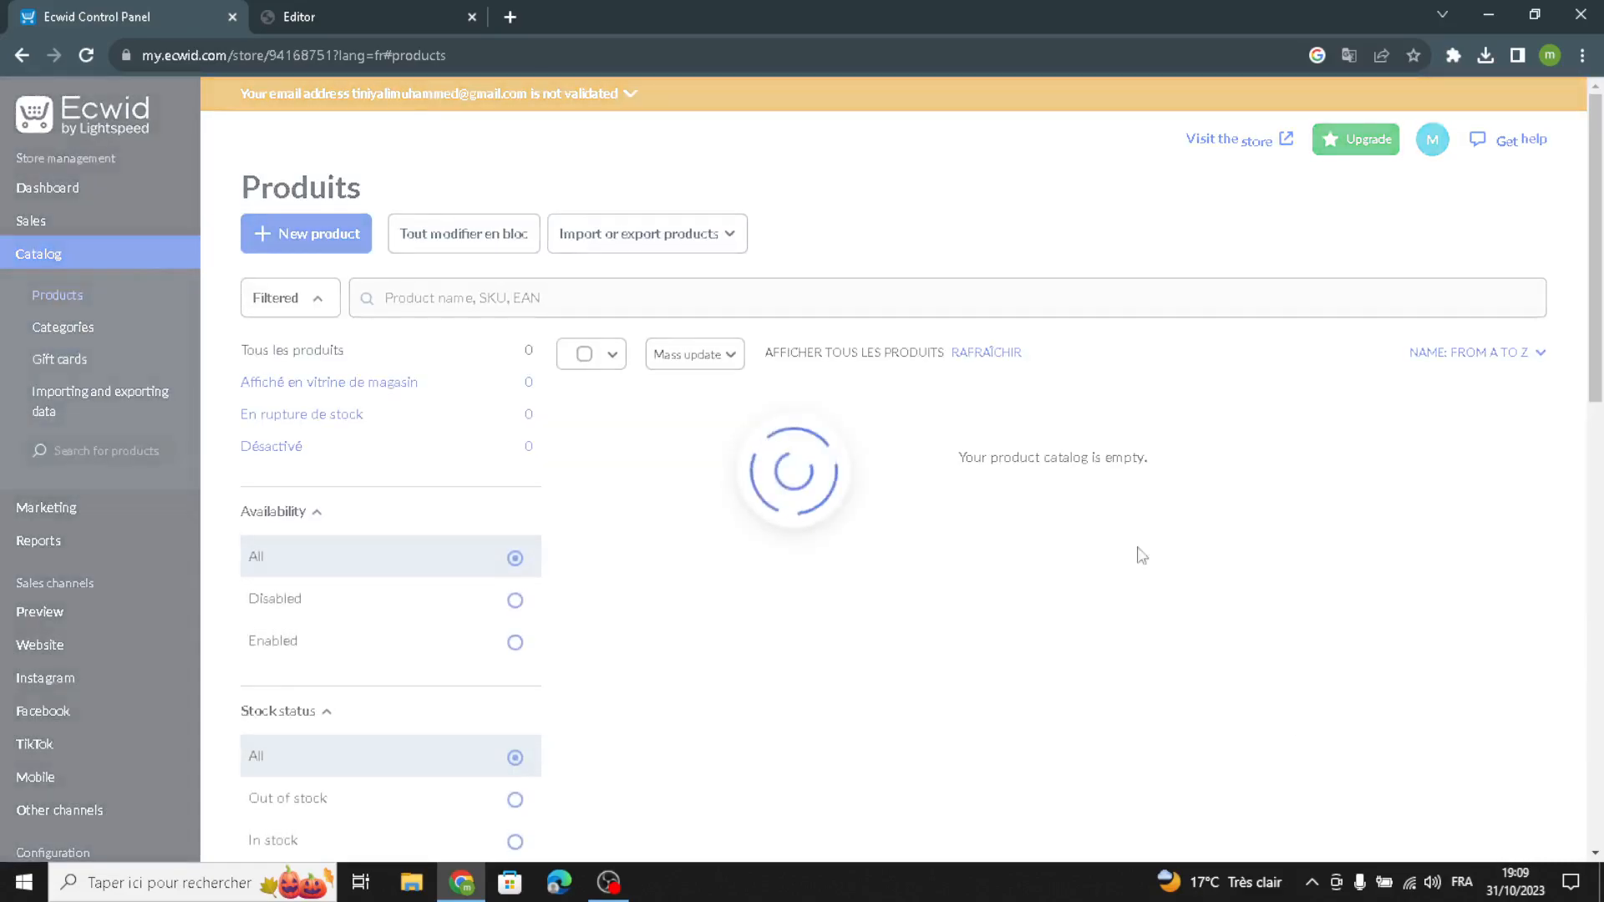
# Start a new product in the catalog, and search Google Images for "automotive parts and accessories products images" in a new tab
pyautogui.click(305, 251)
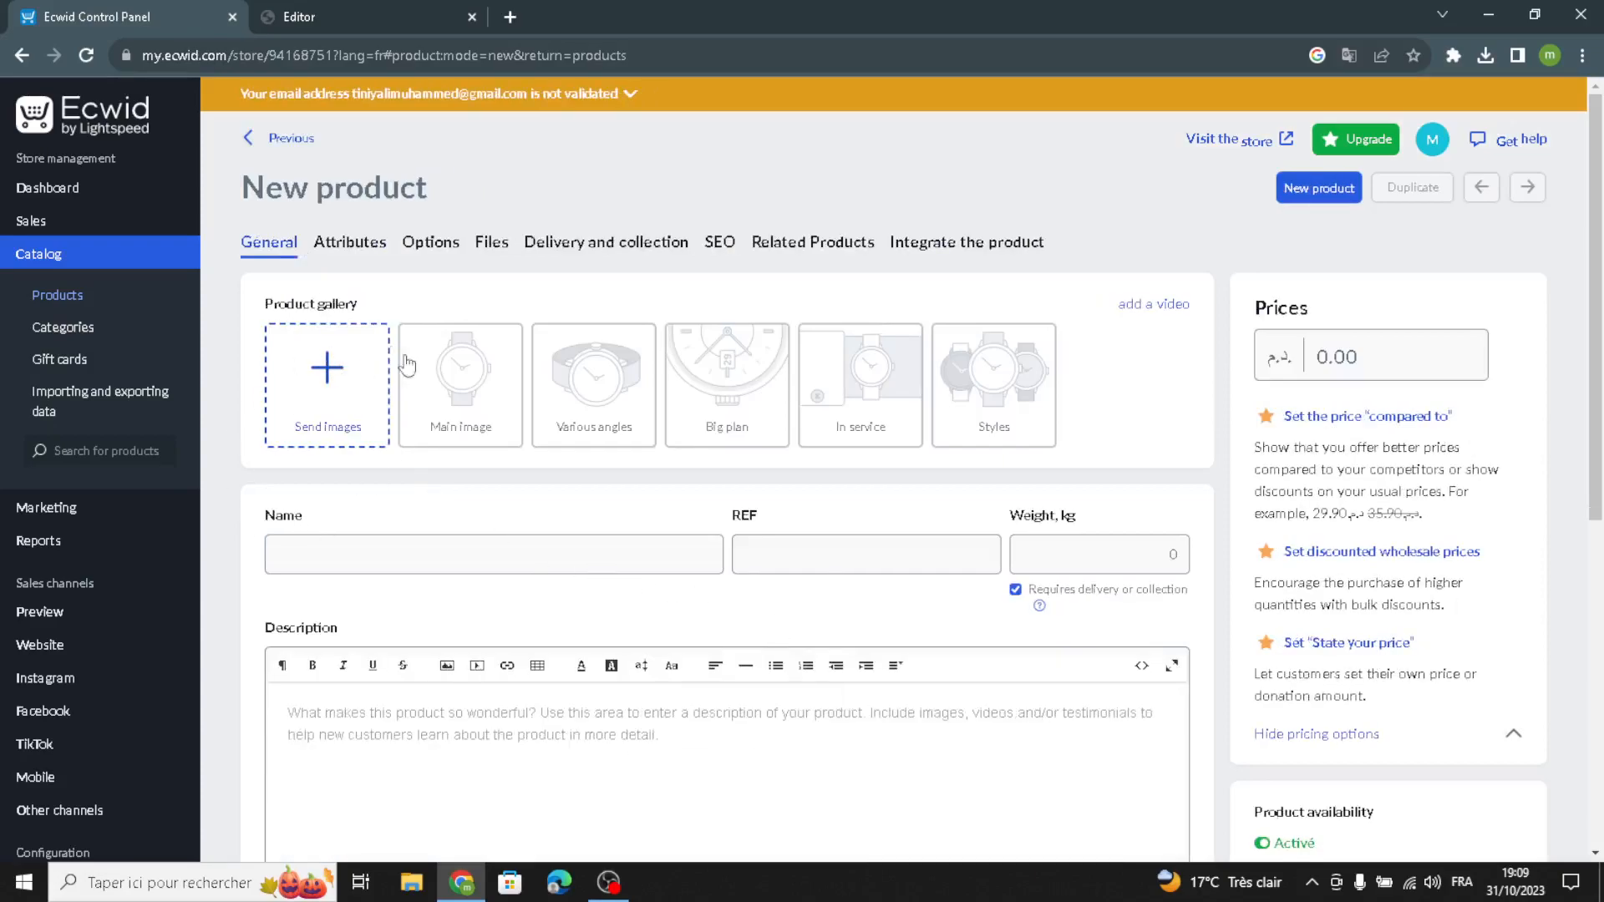
pyautogui.click(510, 16)
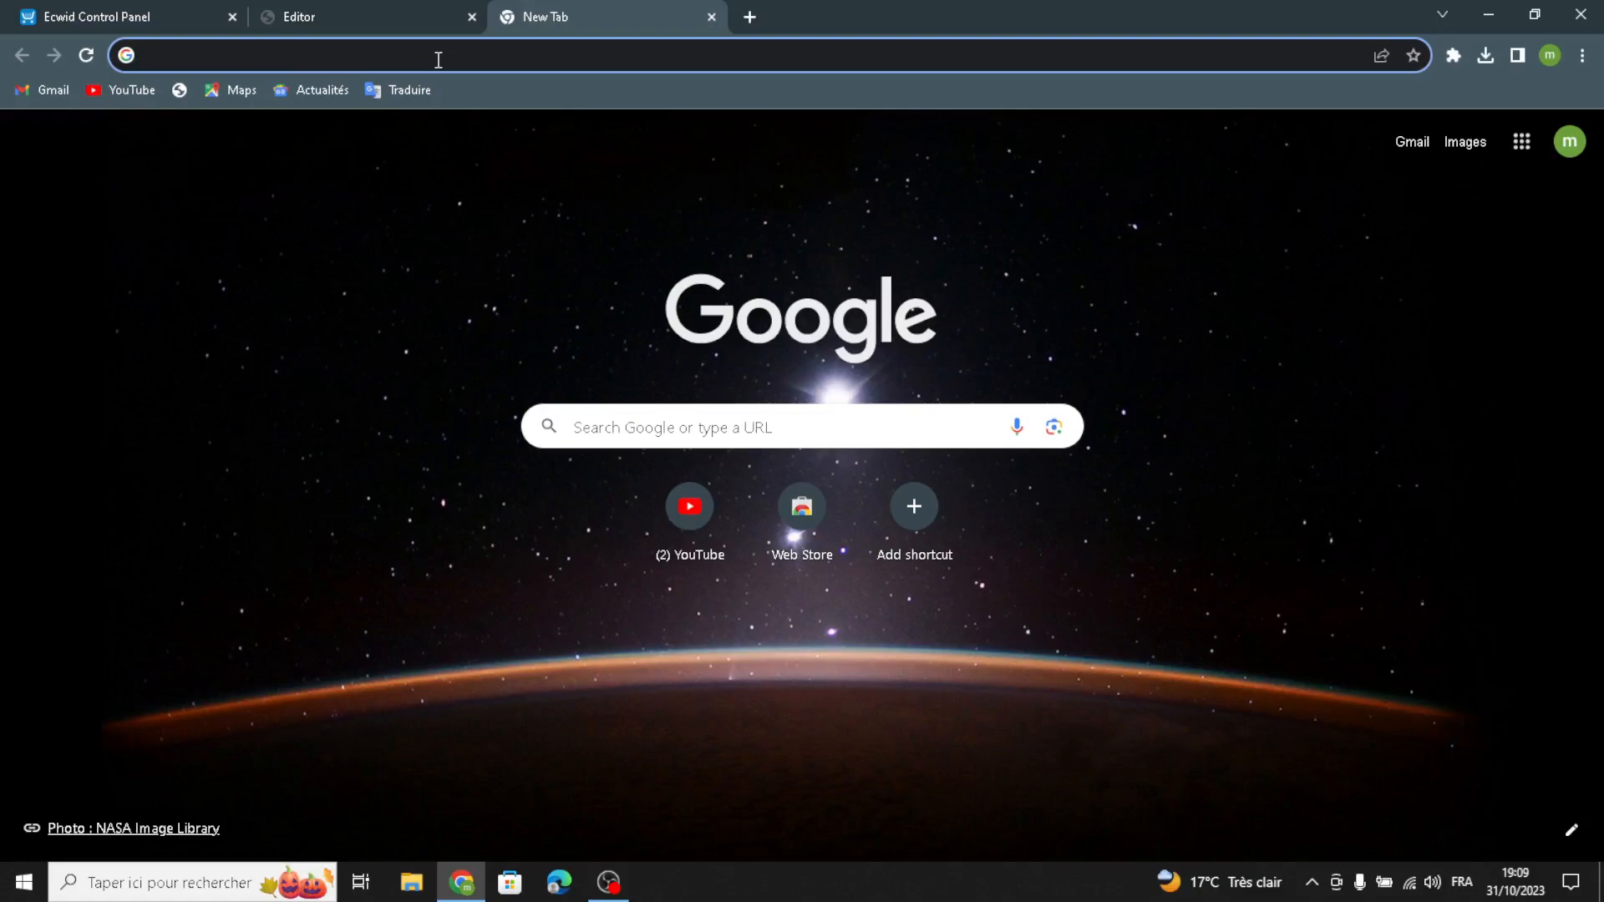
pyautogui.write('automotiv')
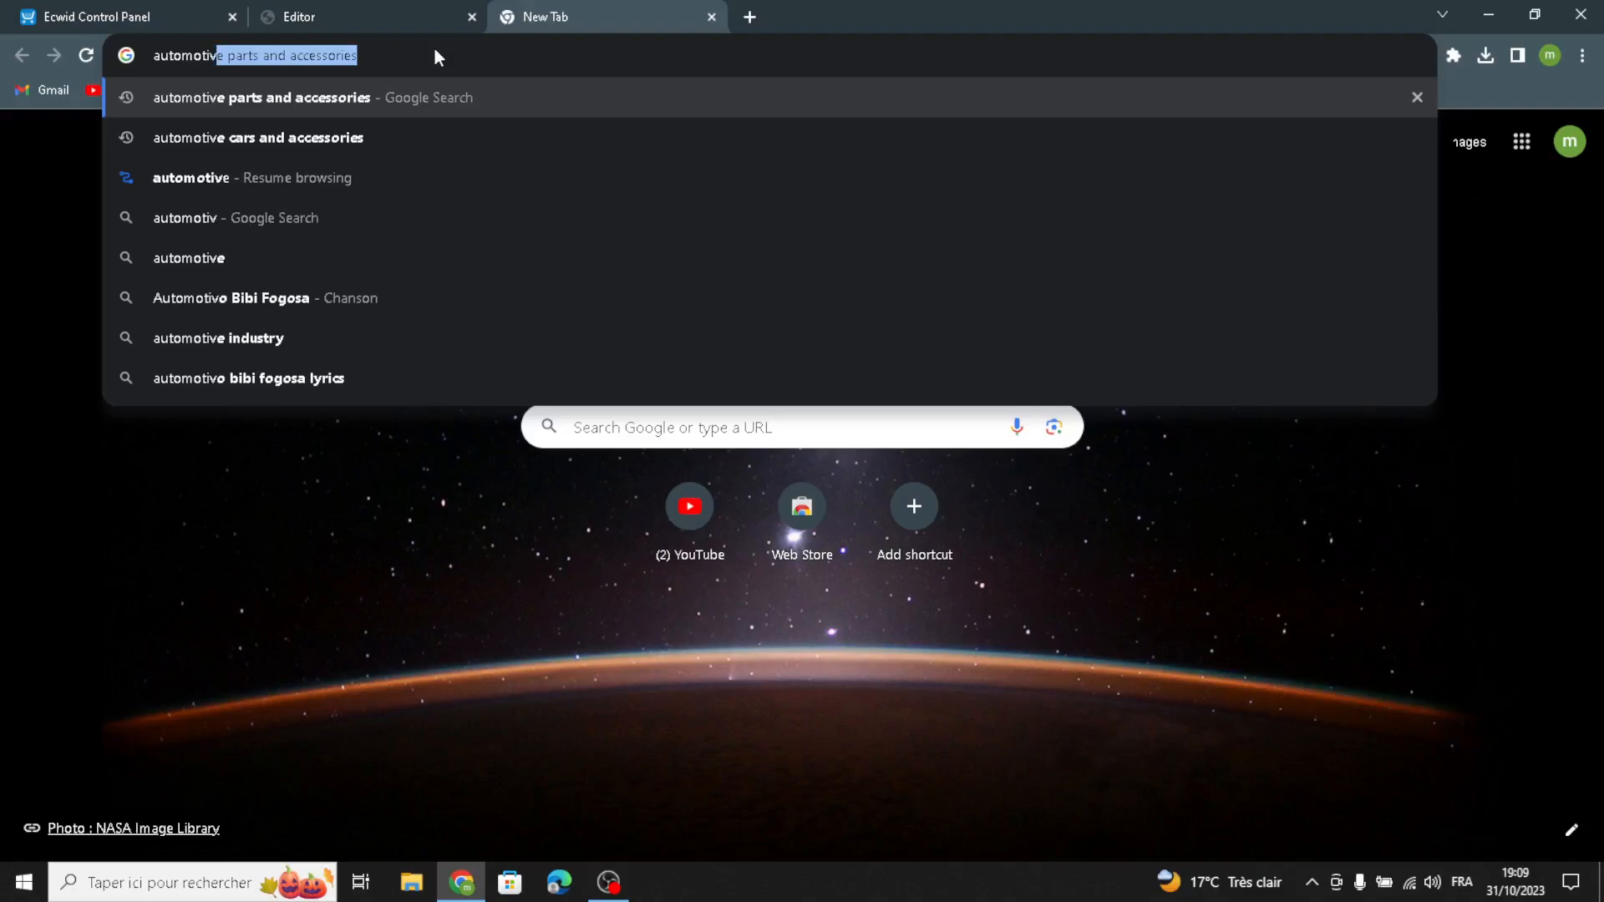
pyautogui.write('e parts')
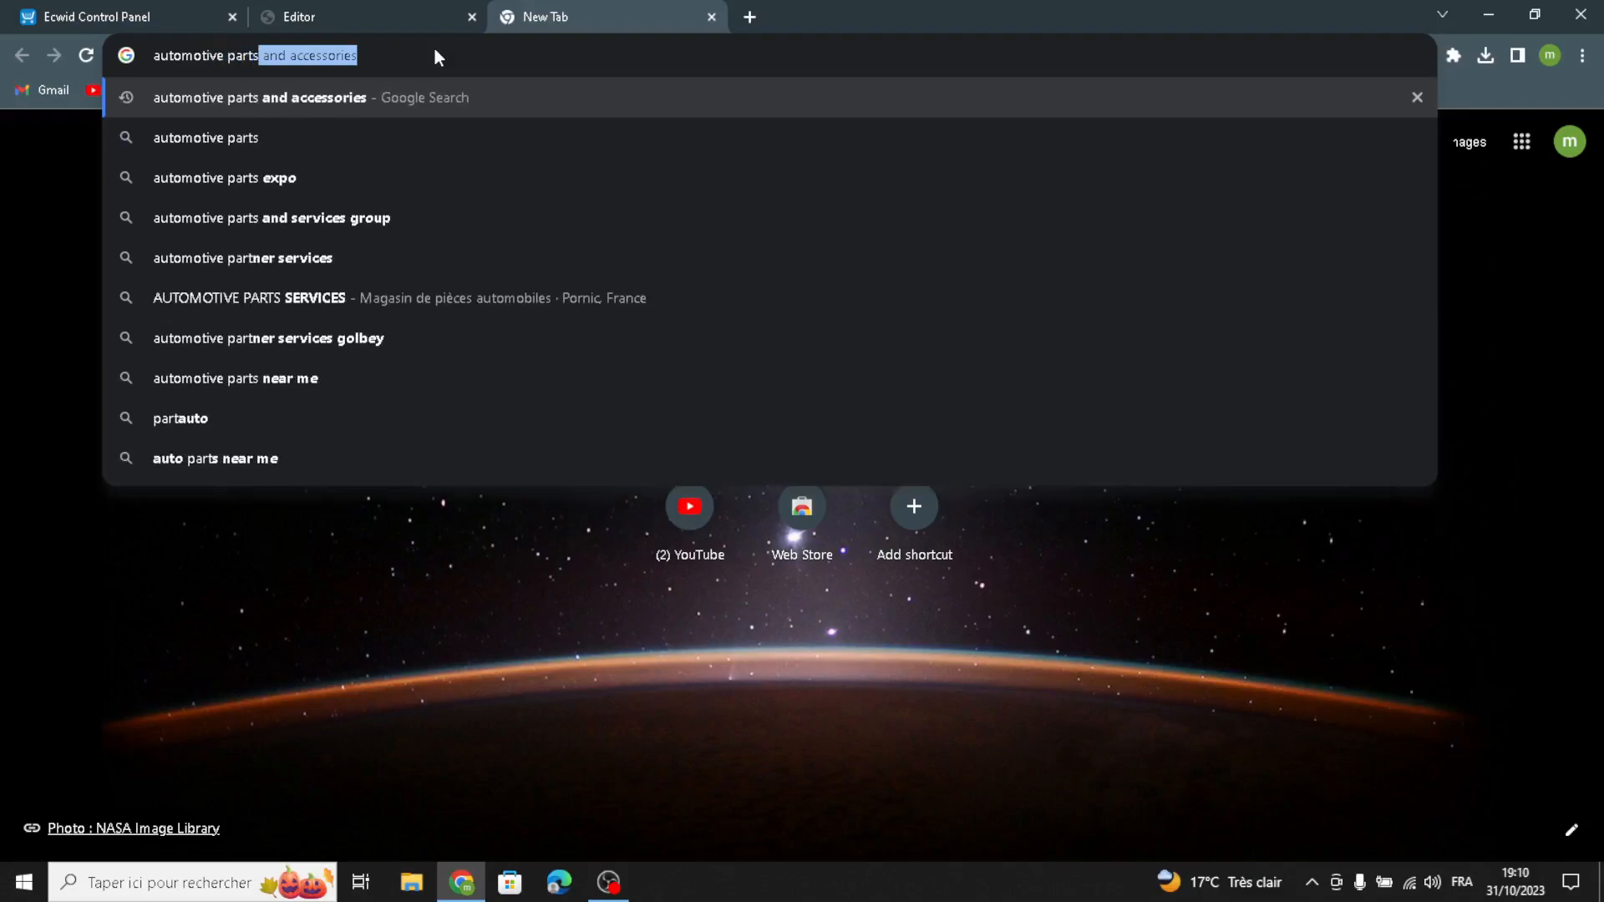
pyautogui.write(' and accessories products')
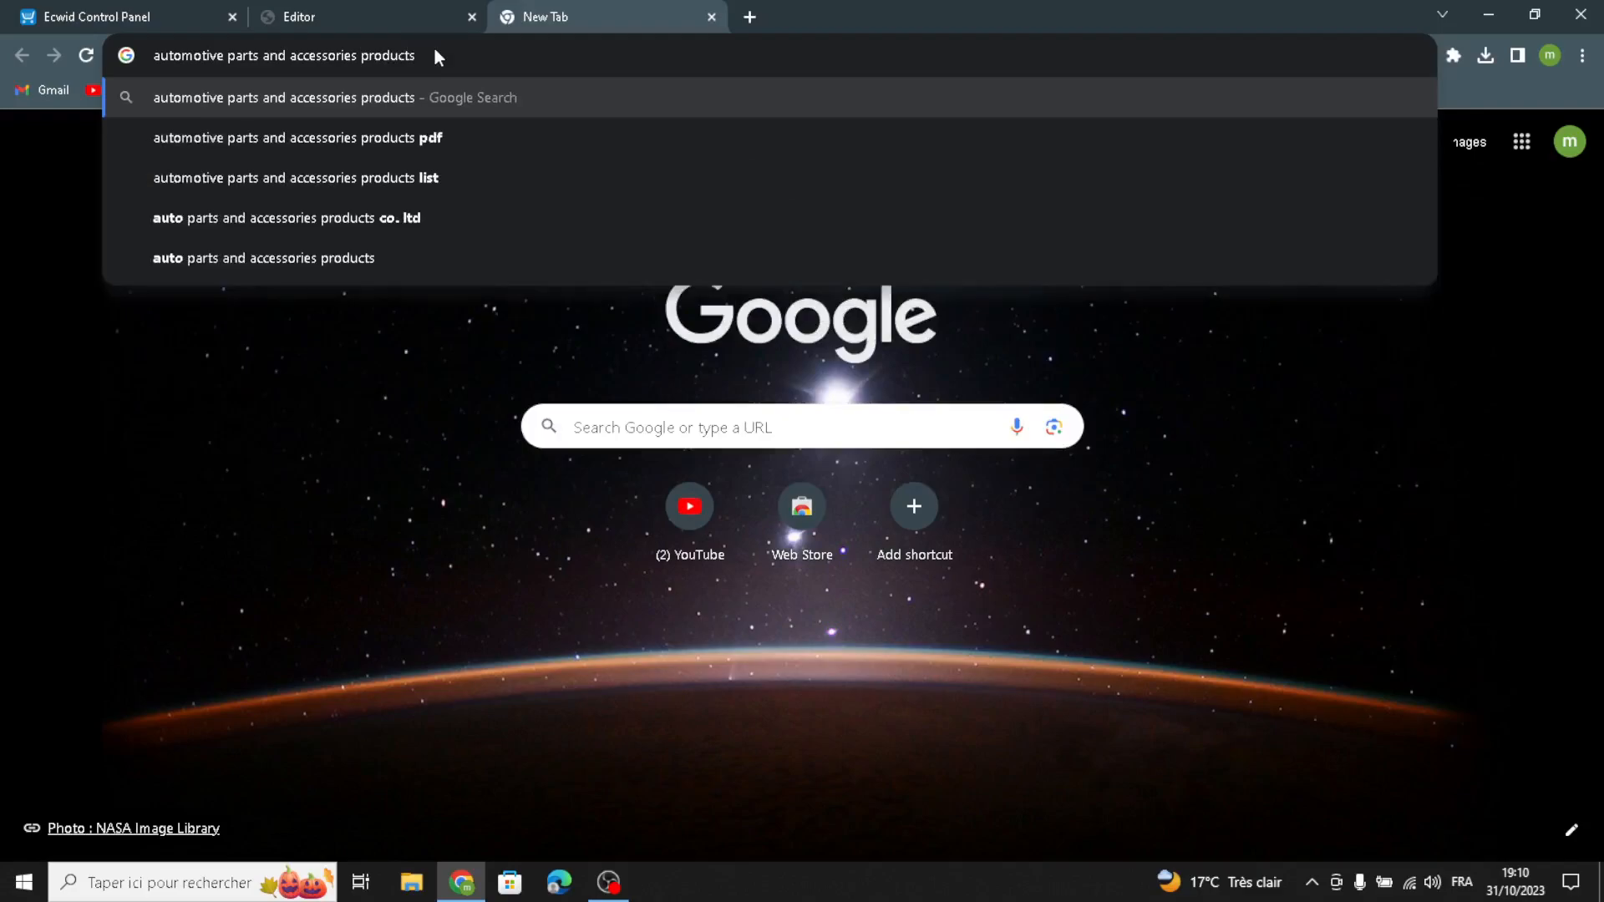
pyautogui.write(" image's")
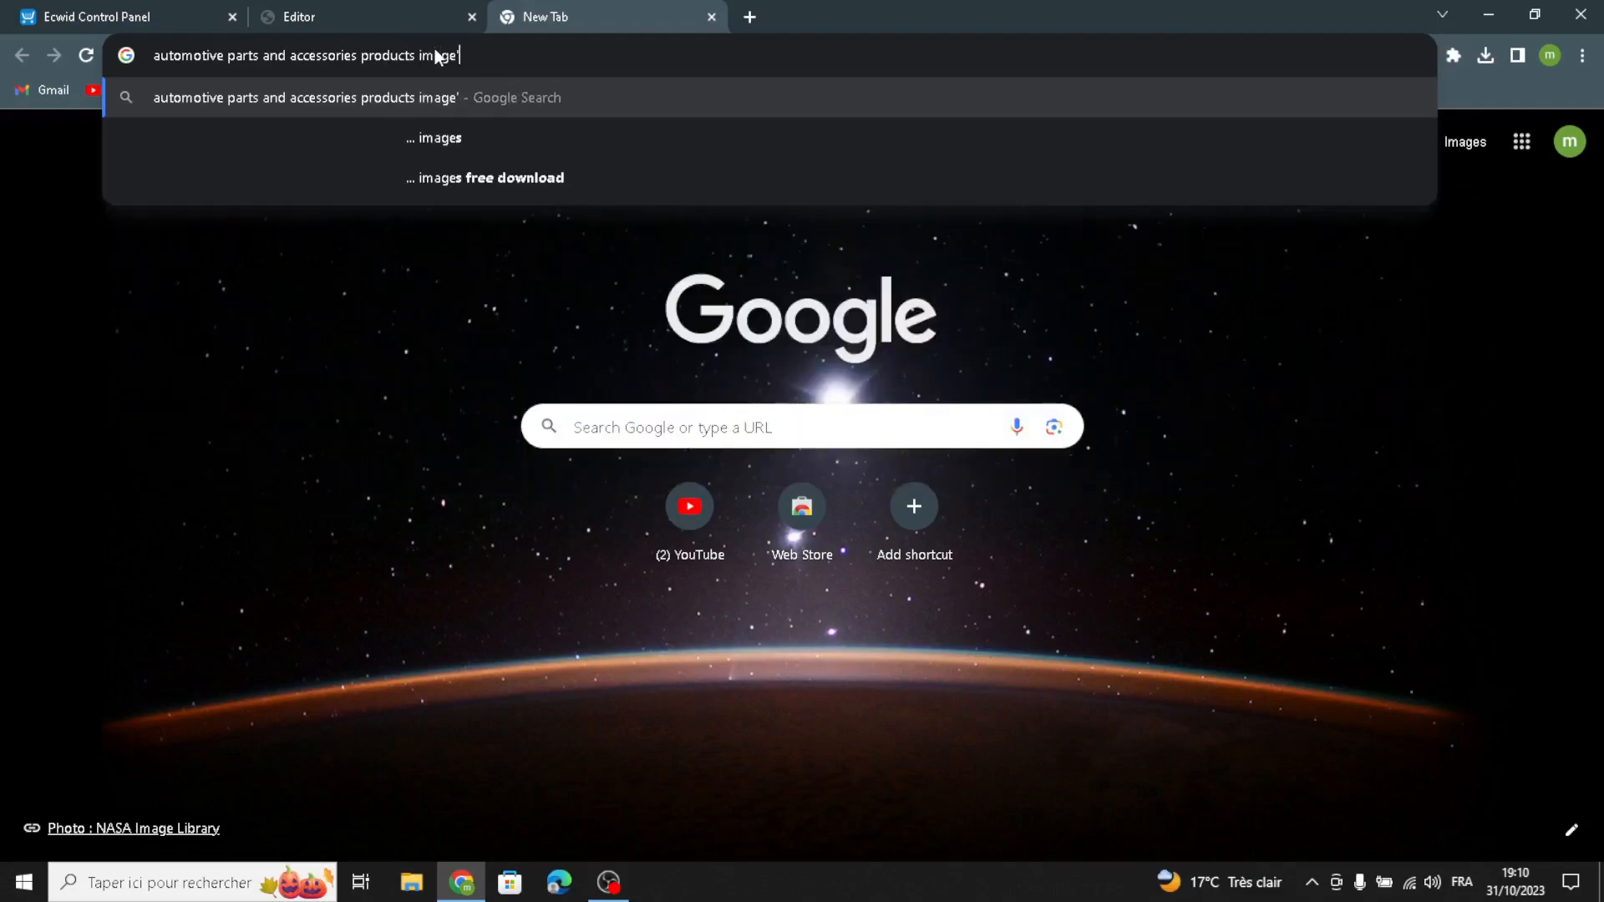
pyautogui.press('Return')
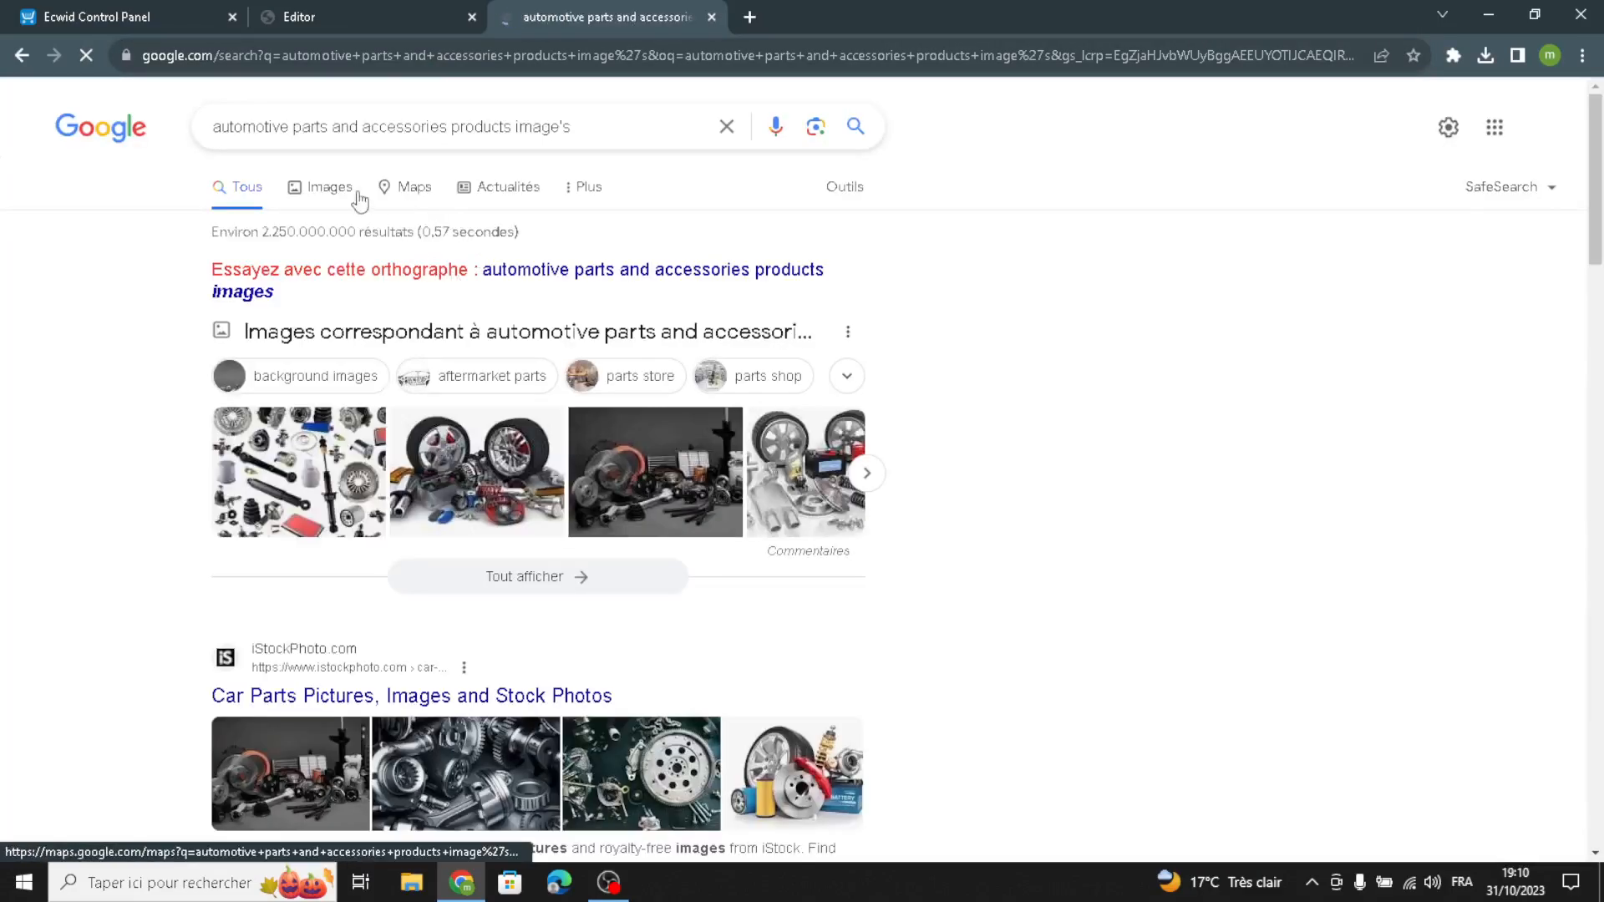
pyautogui.click(329, 188)
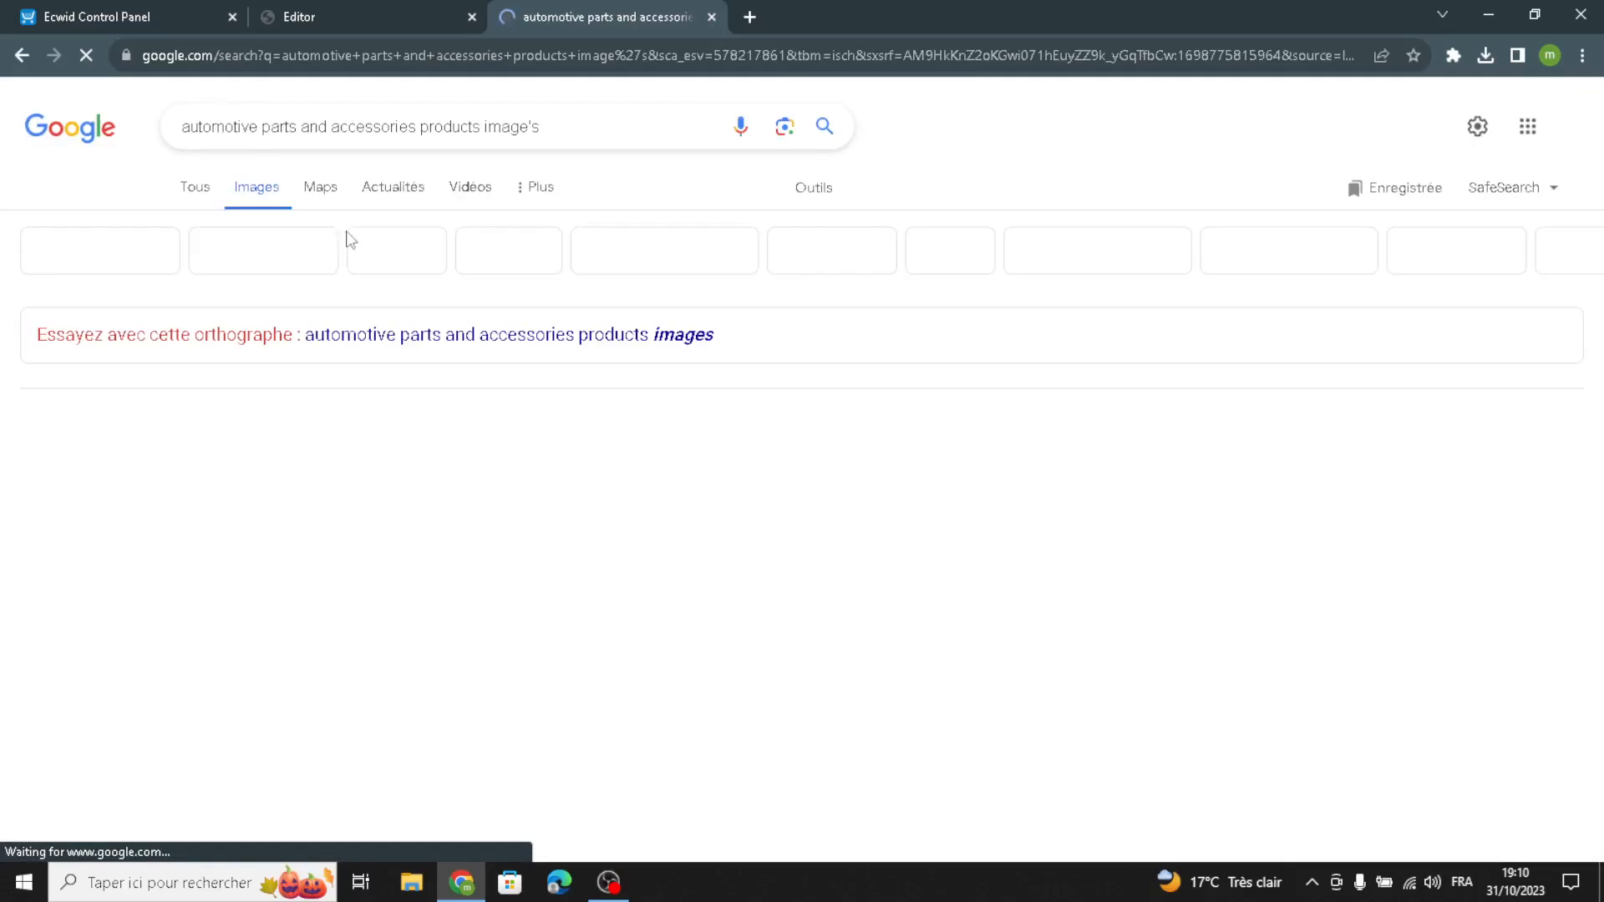
pyautogui.click(661, 351)
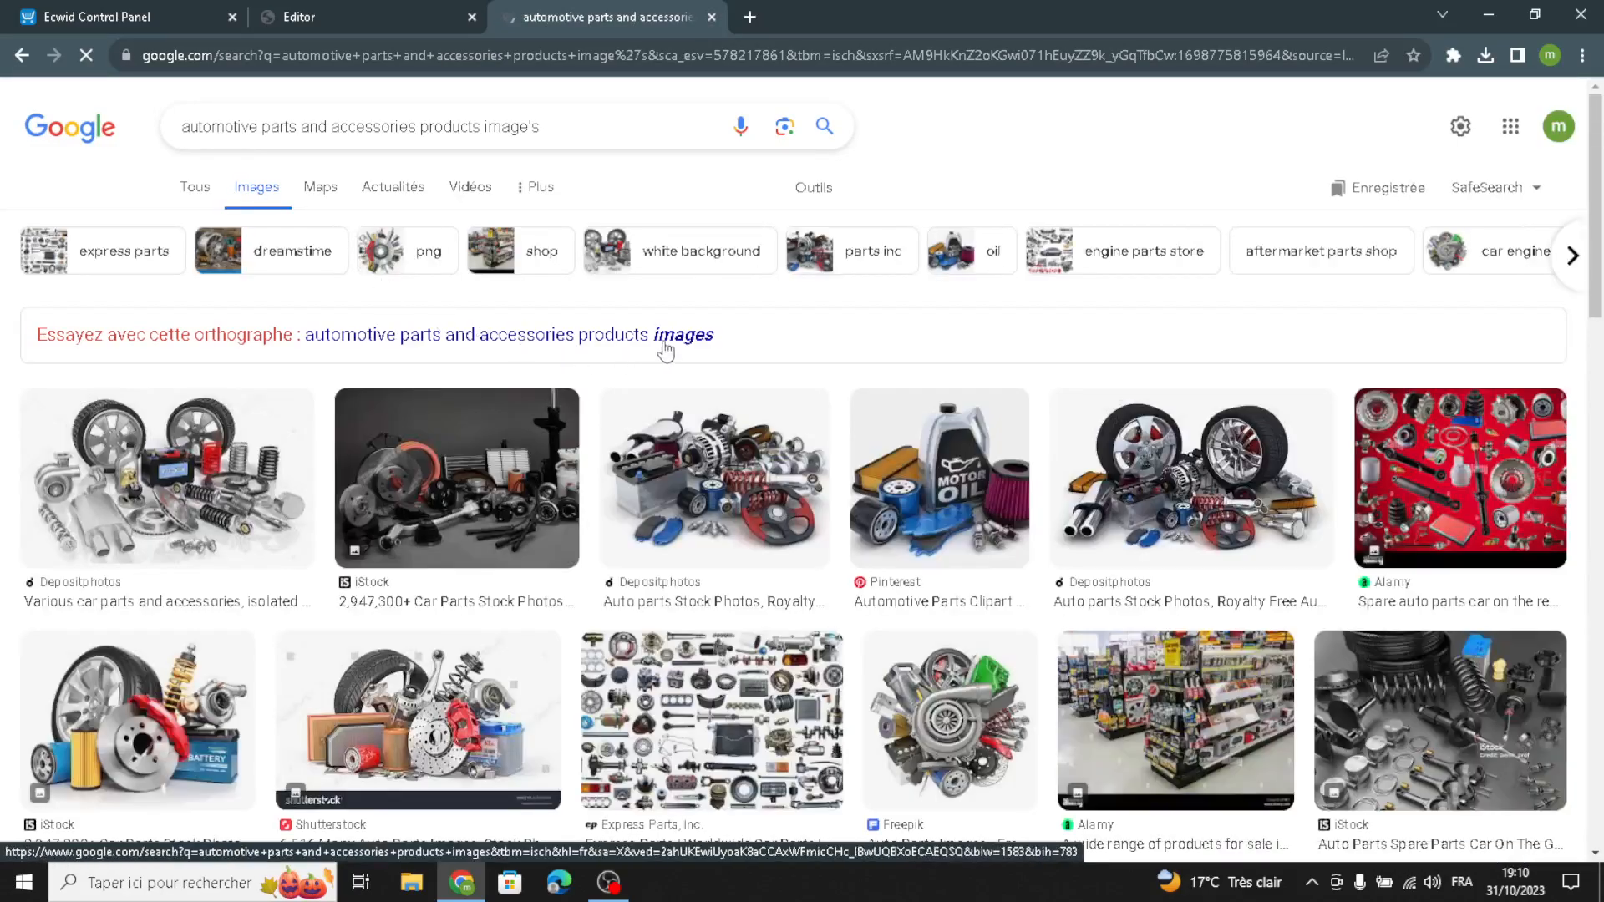
# Find the gray Depositphotos auto parts picture in the results and save it to Téléchargements as depositphotos_58699647-stock-photo-auto-parts.jpg
pyautogui.scroll(-1, 675, 387)
pyautogui.scroll(-7, 677, 393)
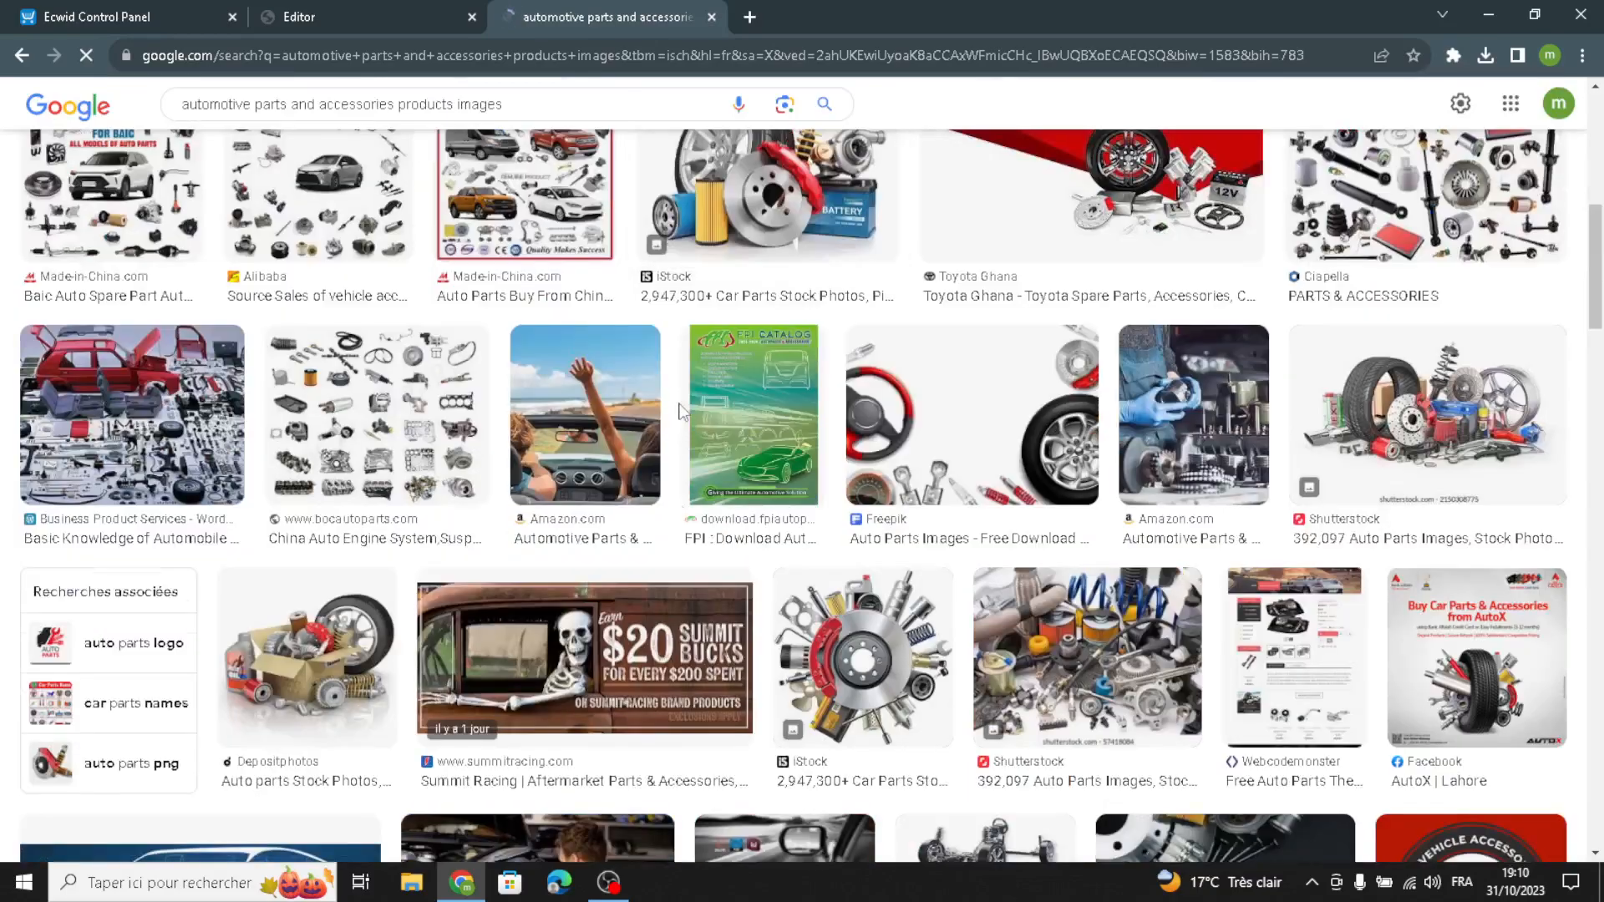
pyautogui.scroll(-7, 679, 410)
pyautogui.scroll(-6, 681, 411)
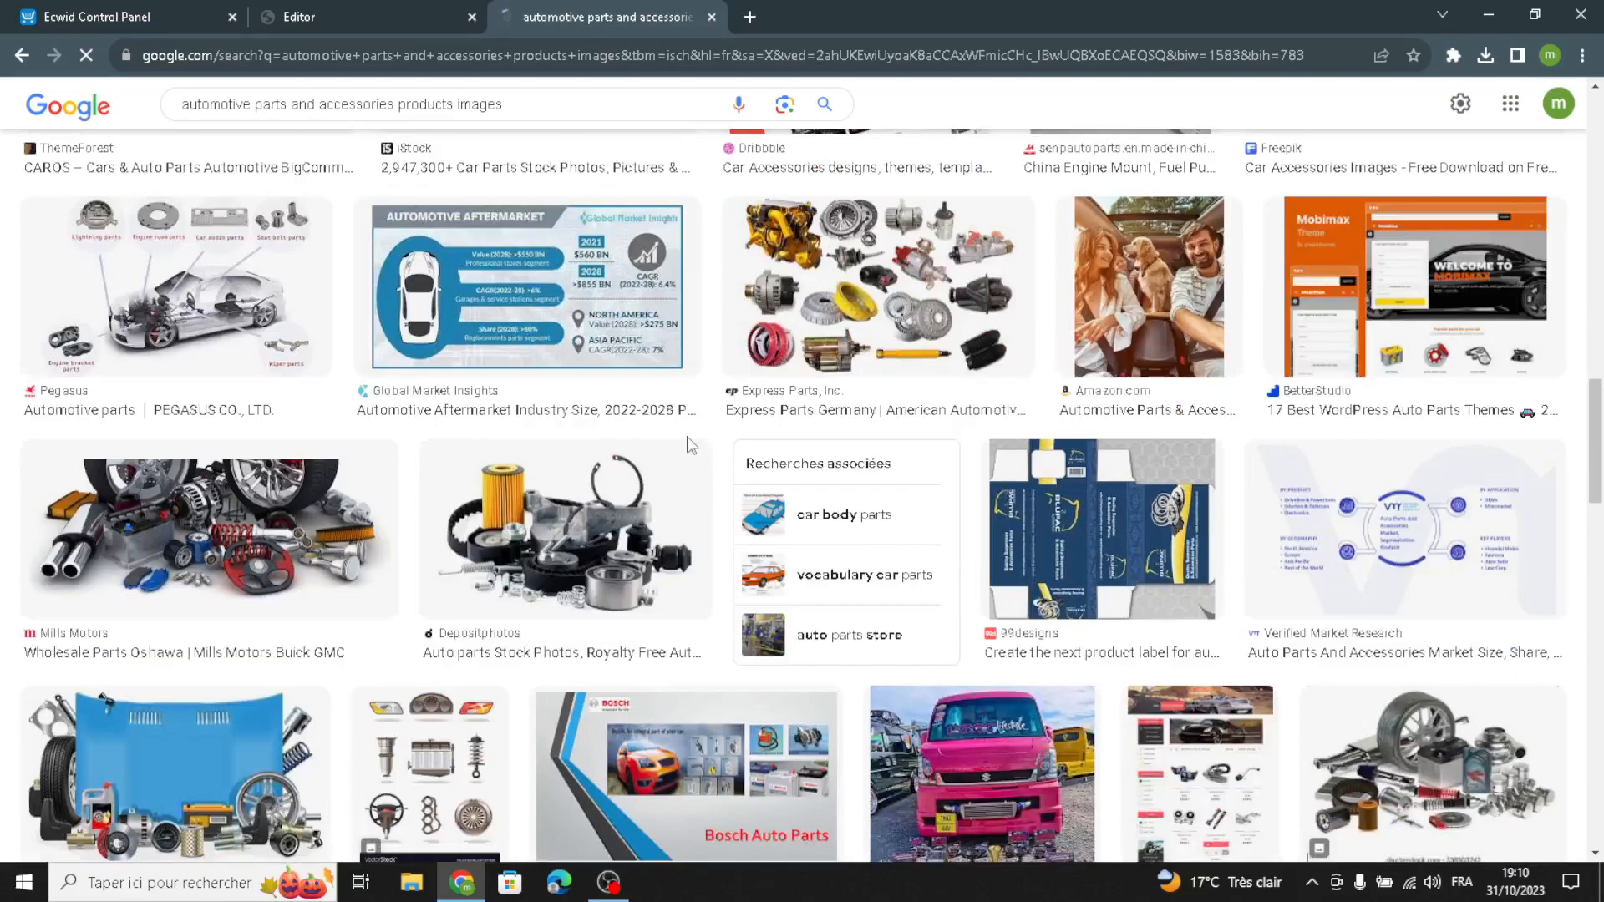
pyautogui.scroll(-5, 688, 446)
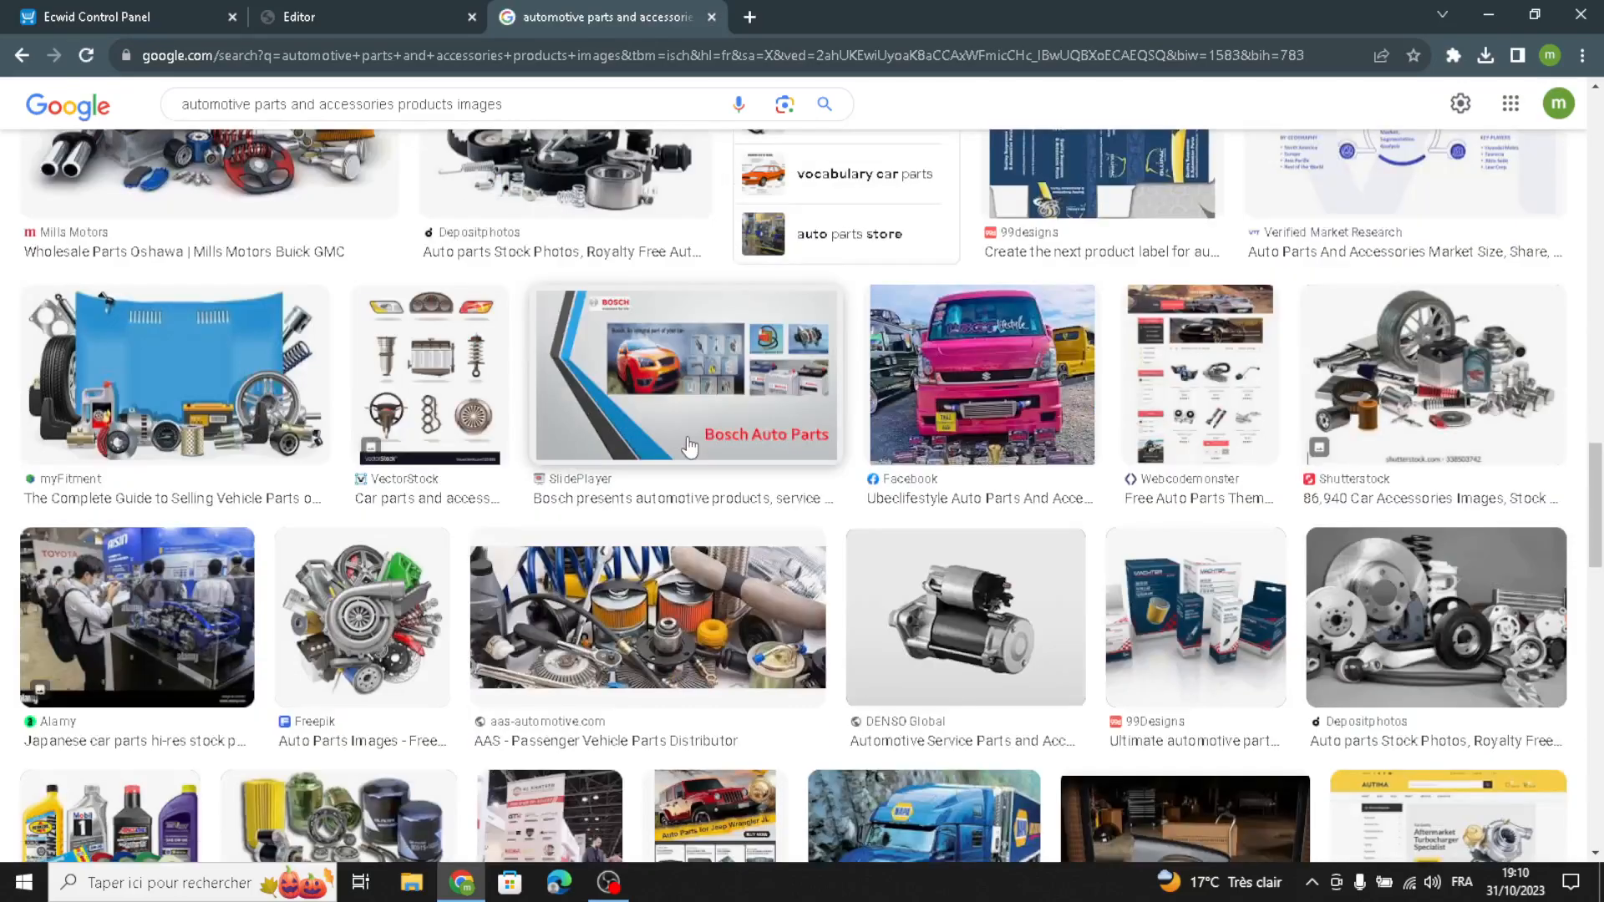
pyautogui.scroll(-4, 688, 446)
pyautogui.scroll(-1, 688, 446)
pyautogui.scroll(-3, 688, 445)
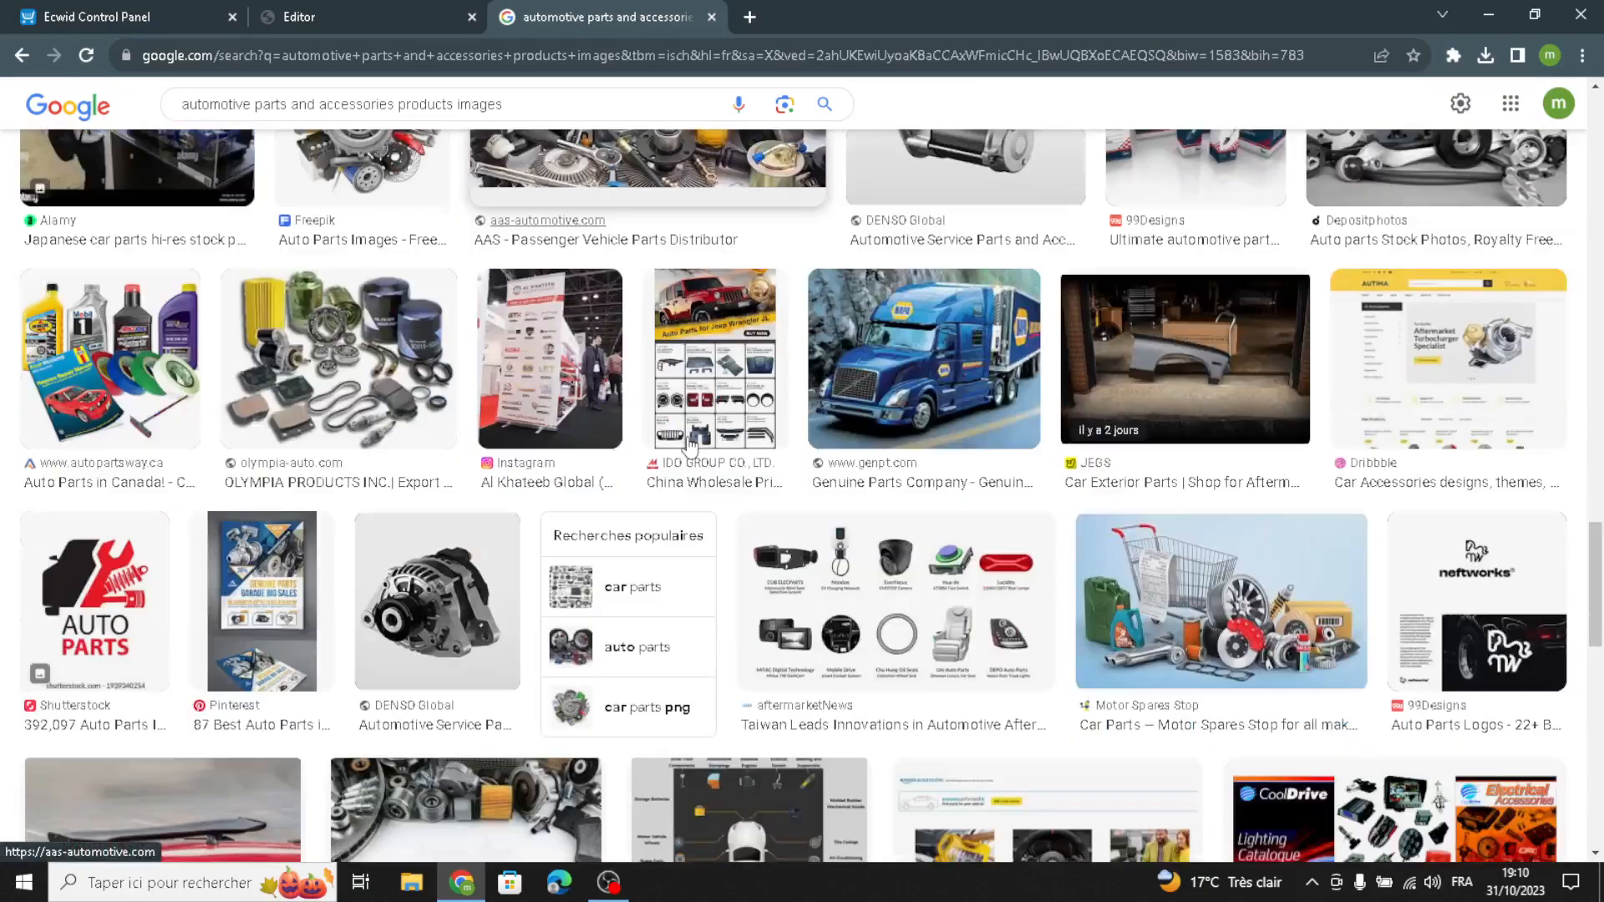
pyautogui.scroll(-1, 739, 522)
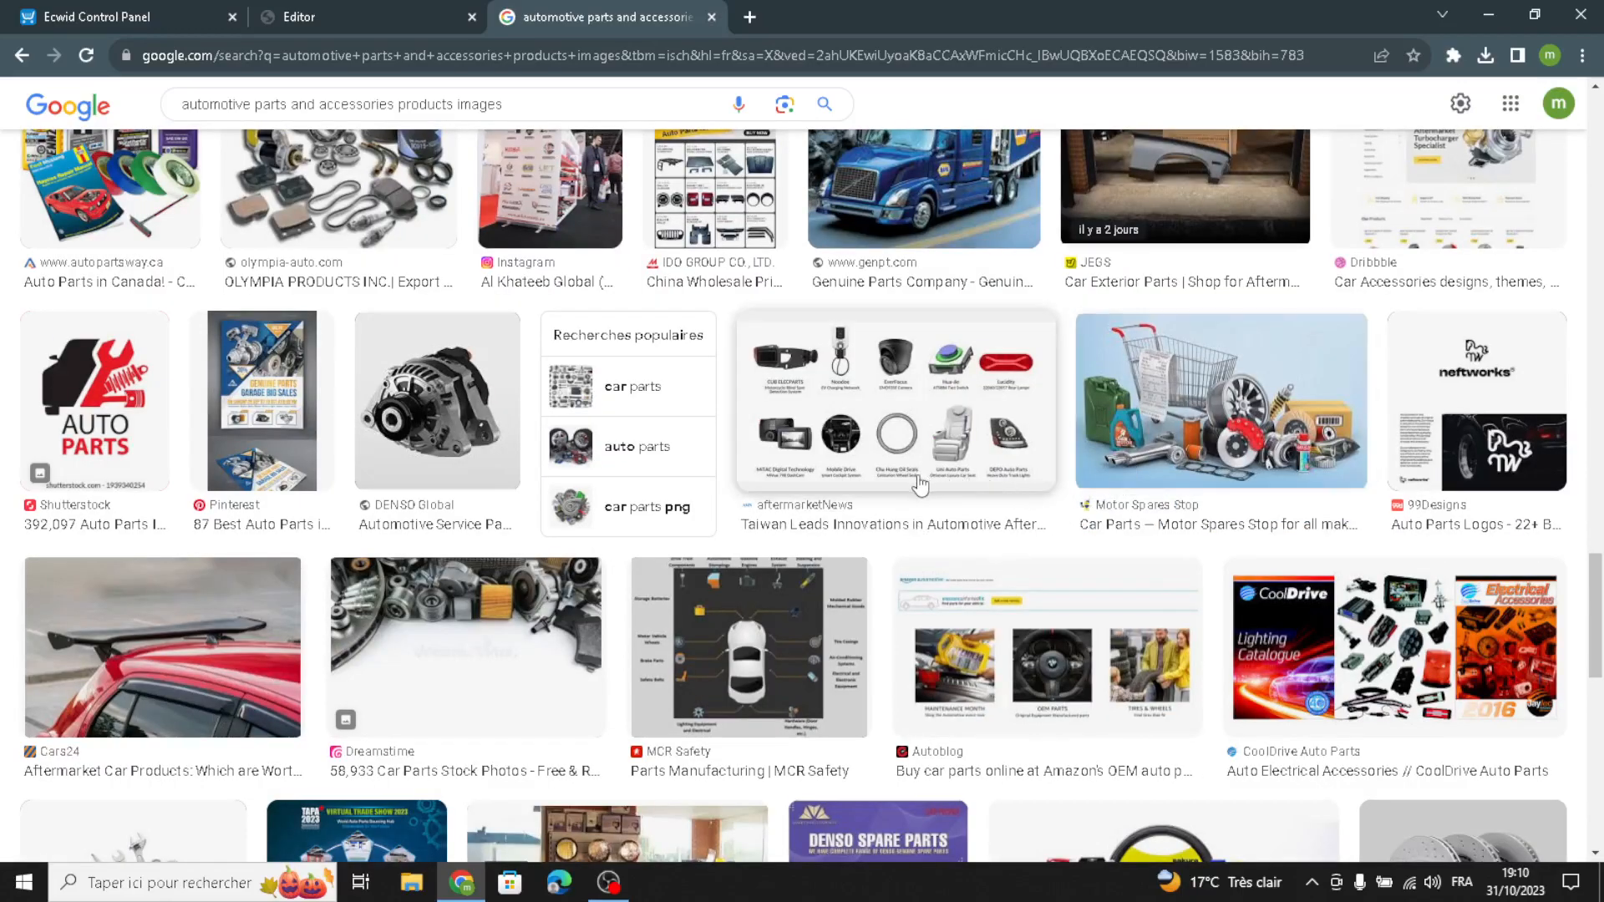
pyautogui.scroll(1, 920, 485)
pyautogui.scroll(1, 919, 481)
pyautogui.scroll(2, 915, 468)
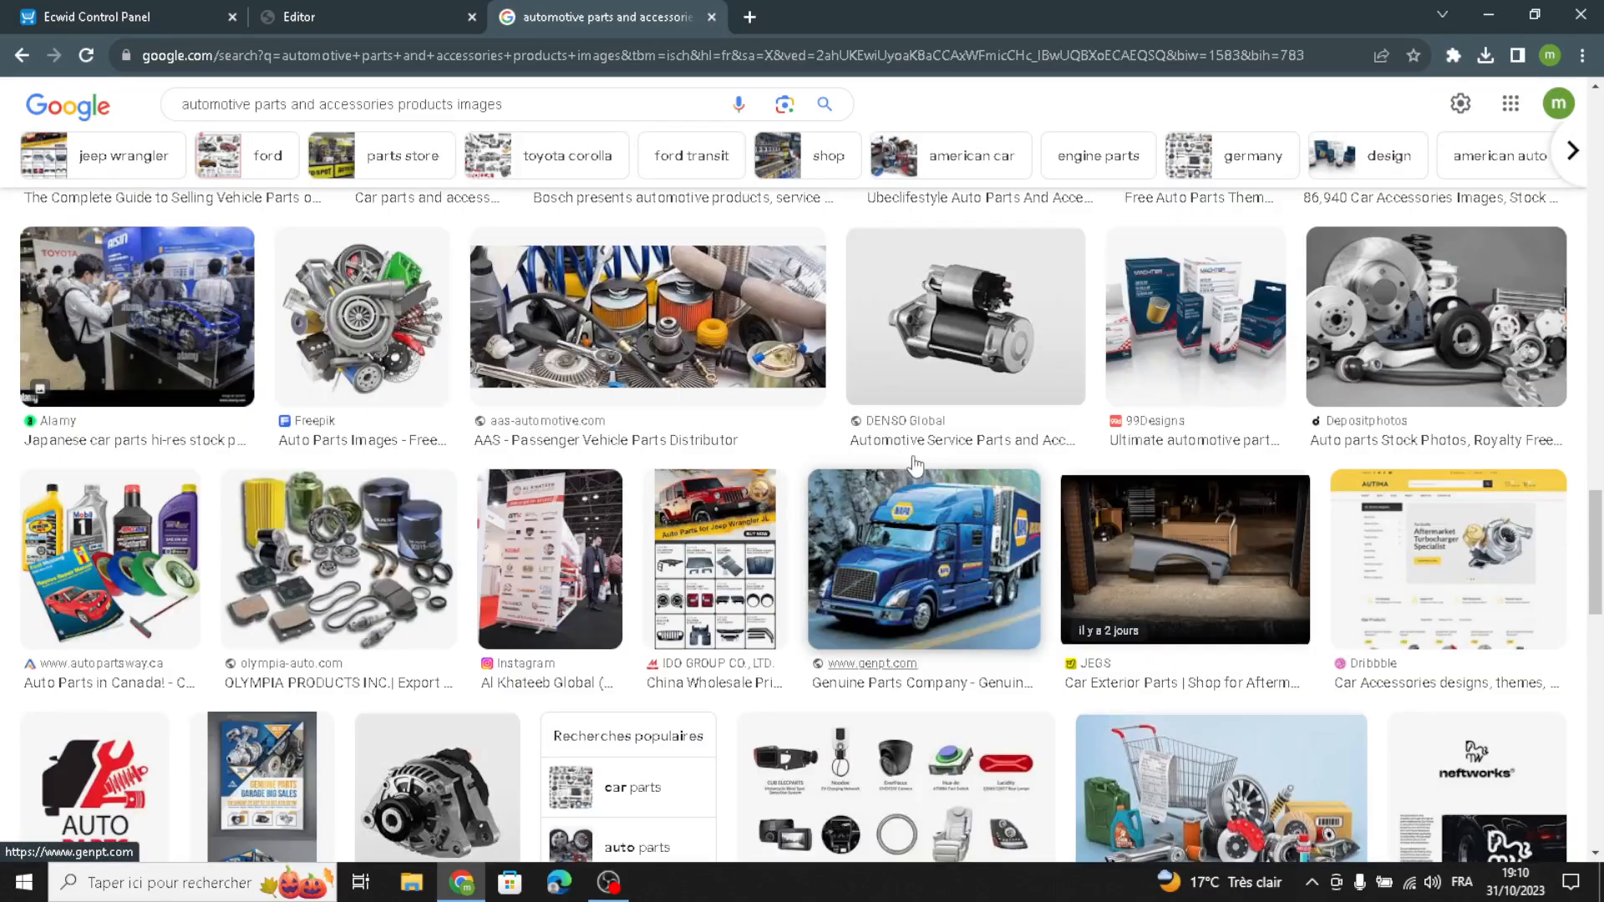
pyautogui.scroll(1, 915, 462)
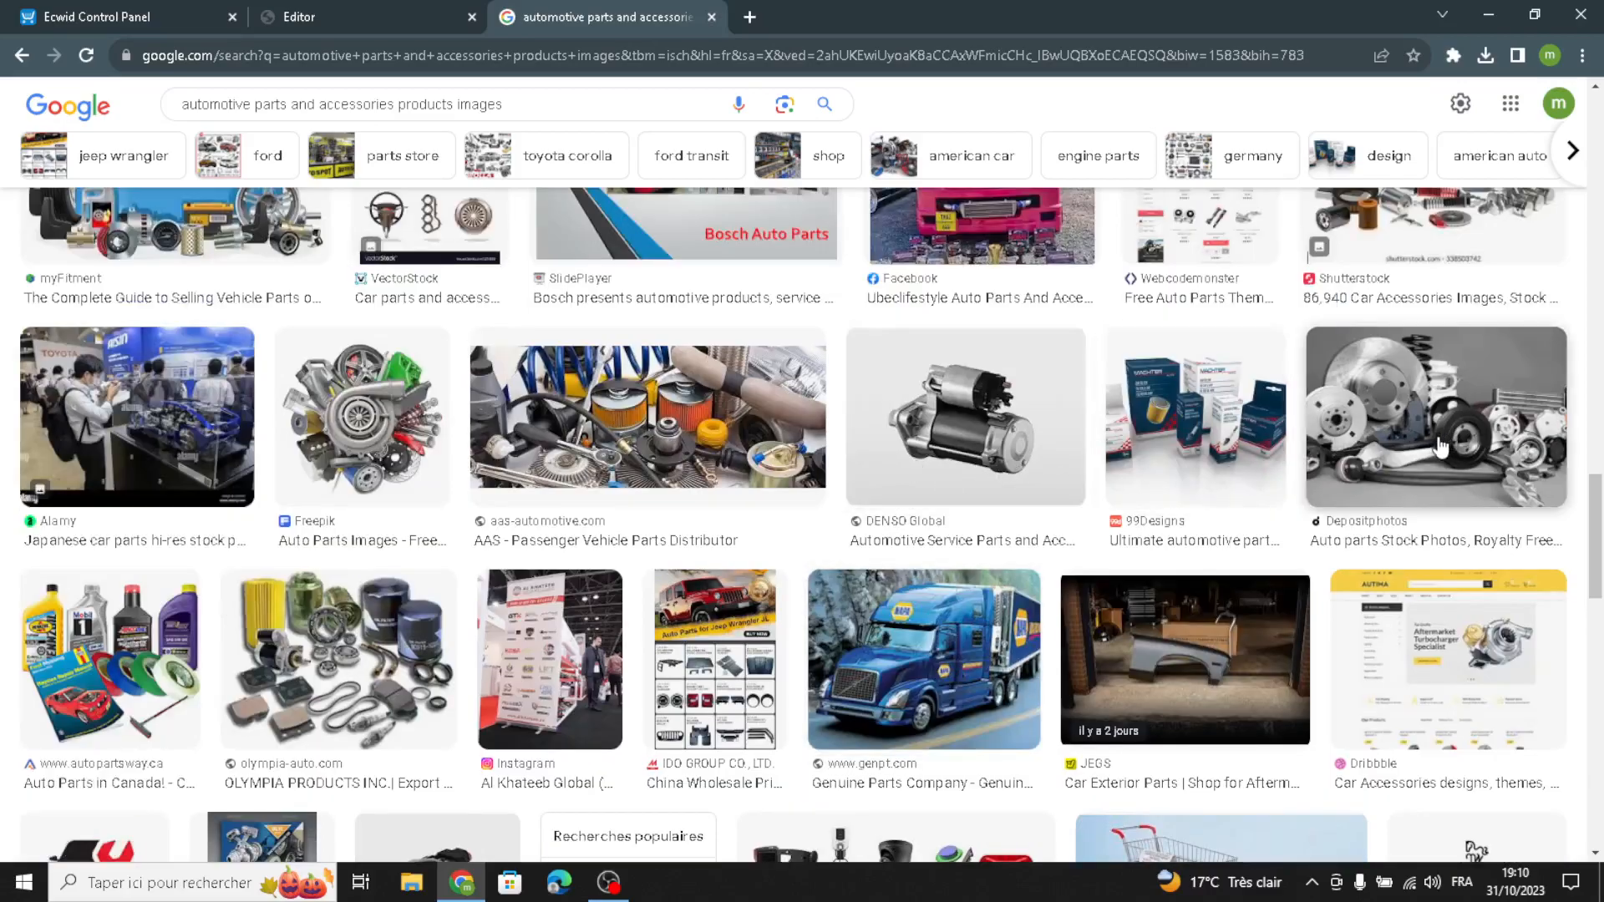
pyautogui.scroll(2, 1416, 448)
pyautogui.click(1388, 581)
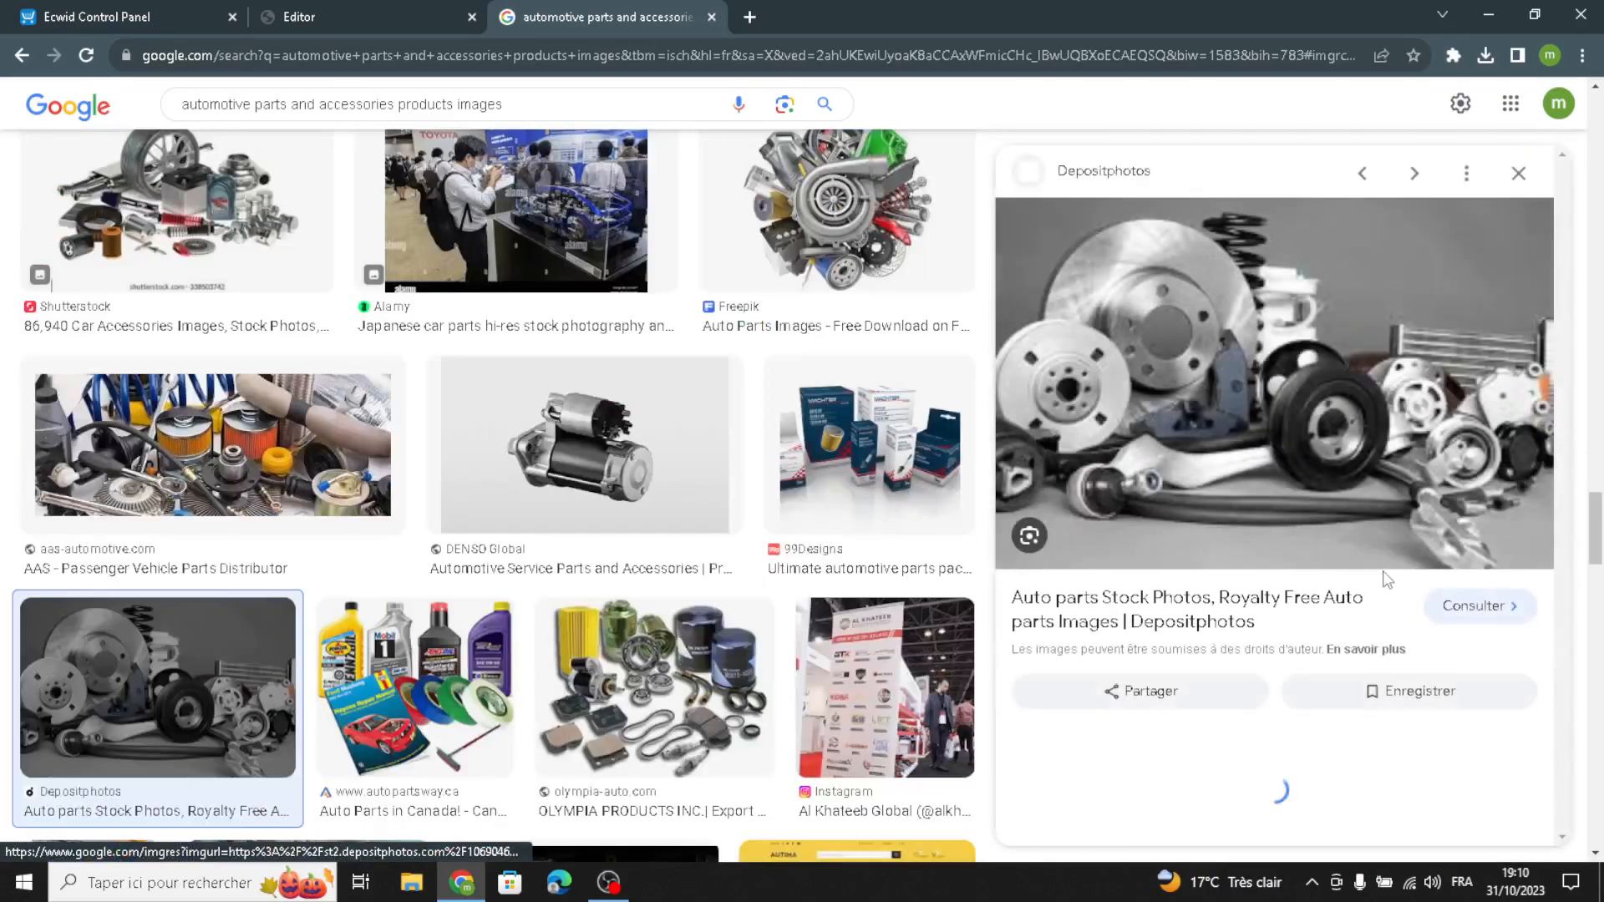
pyautogui.rightClick(1244, 360)
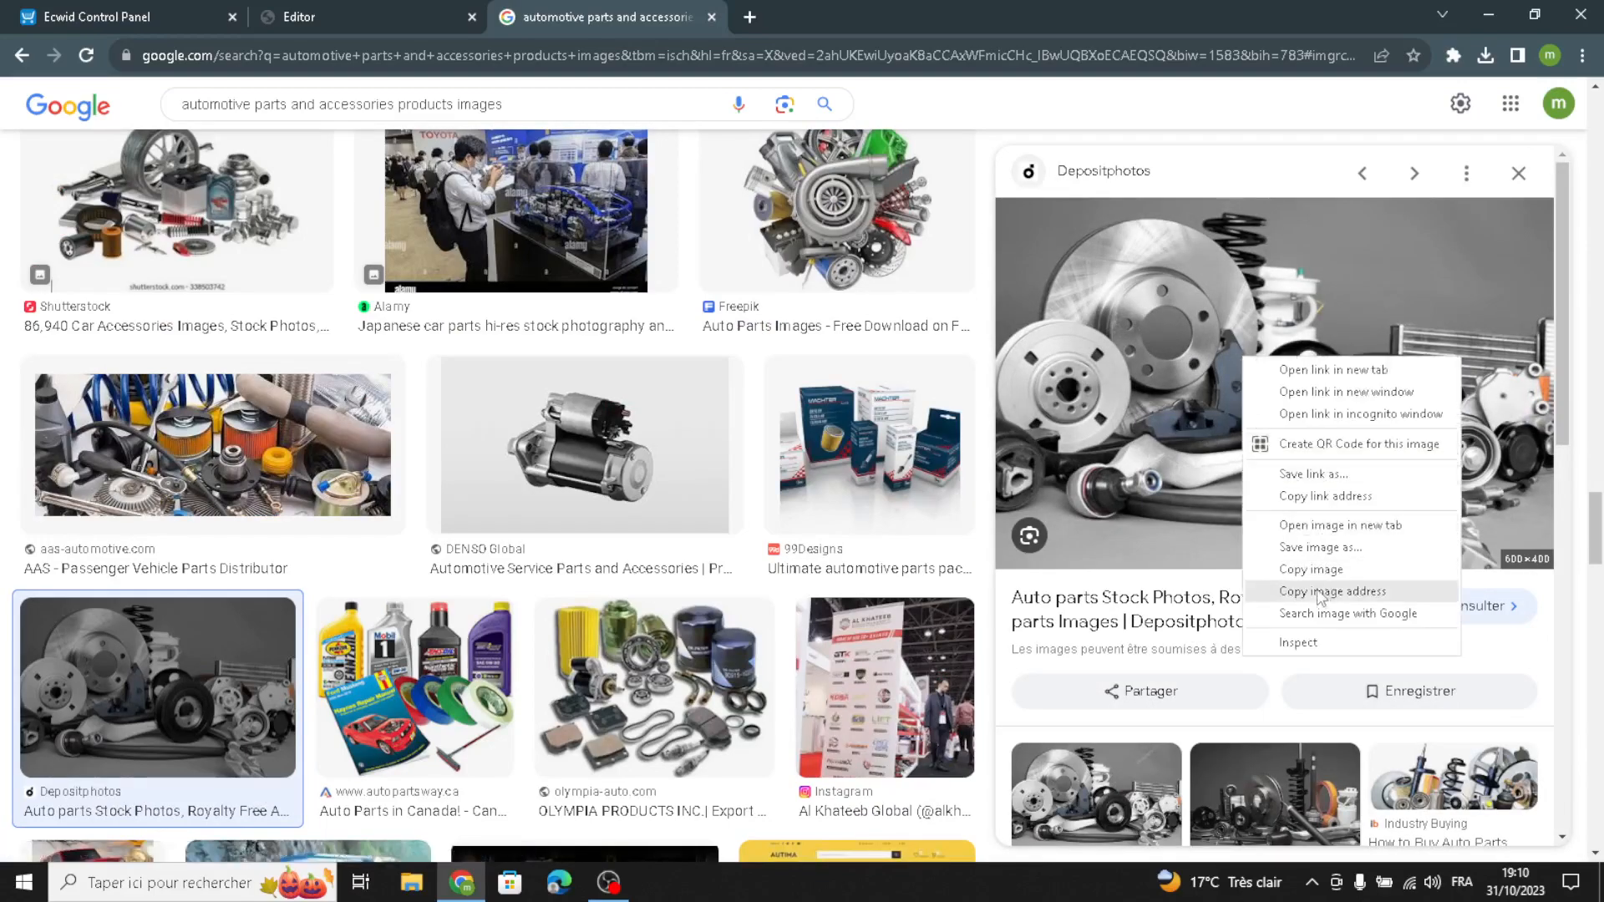
pyautogui.click(1320, 548)
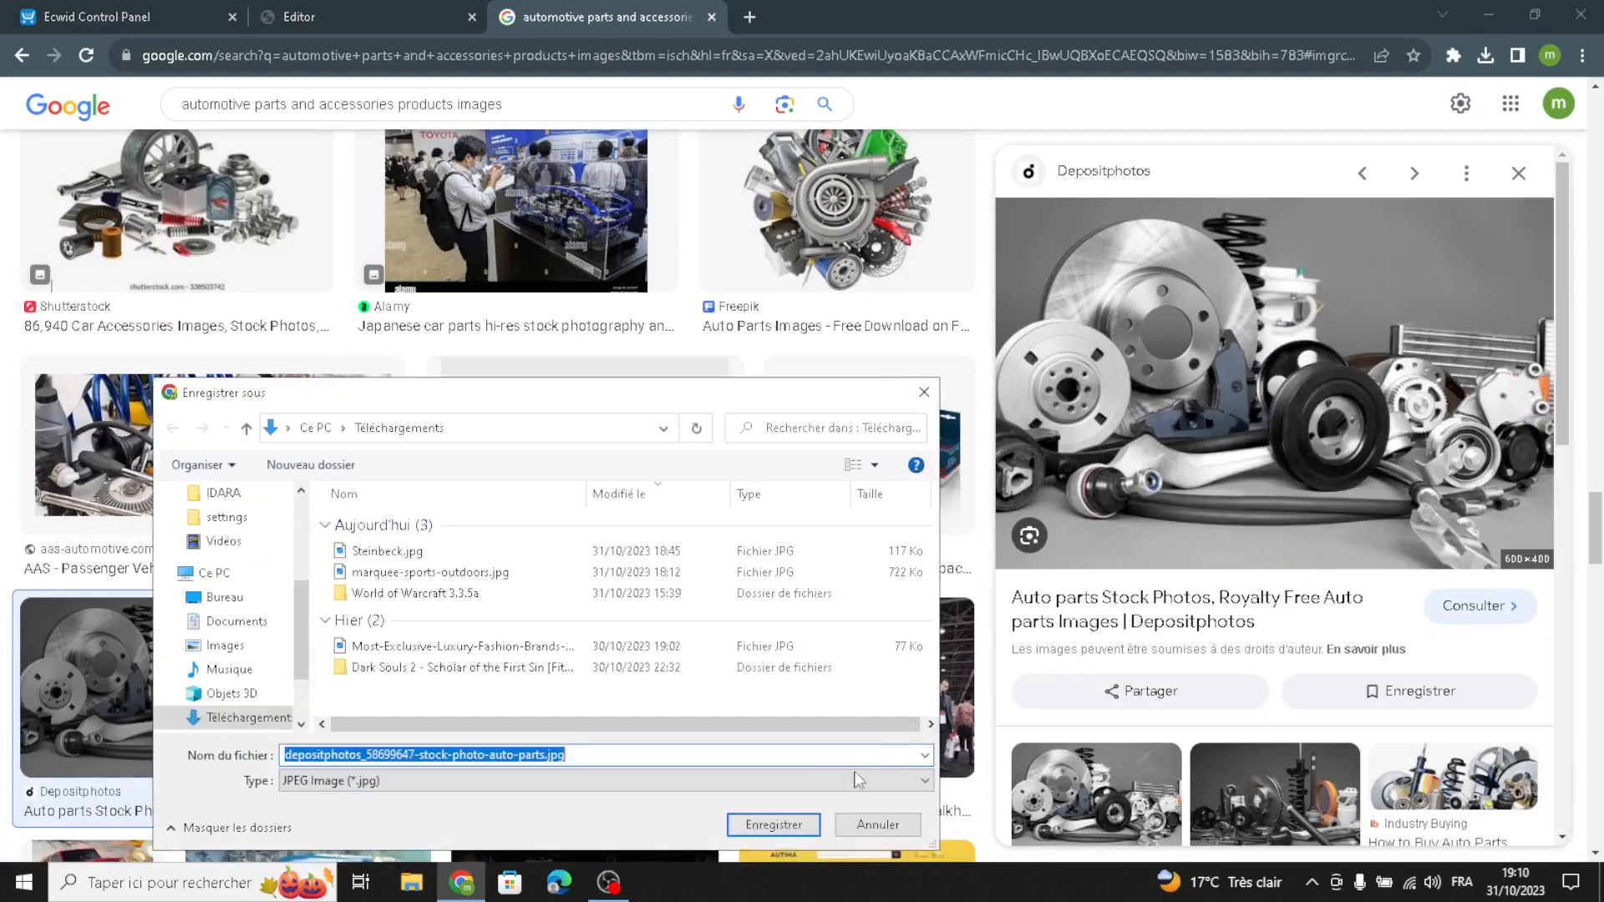
pyautogui.click(807, 826)
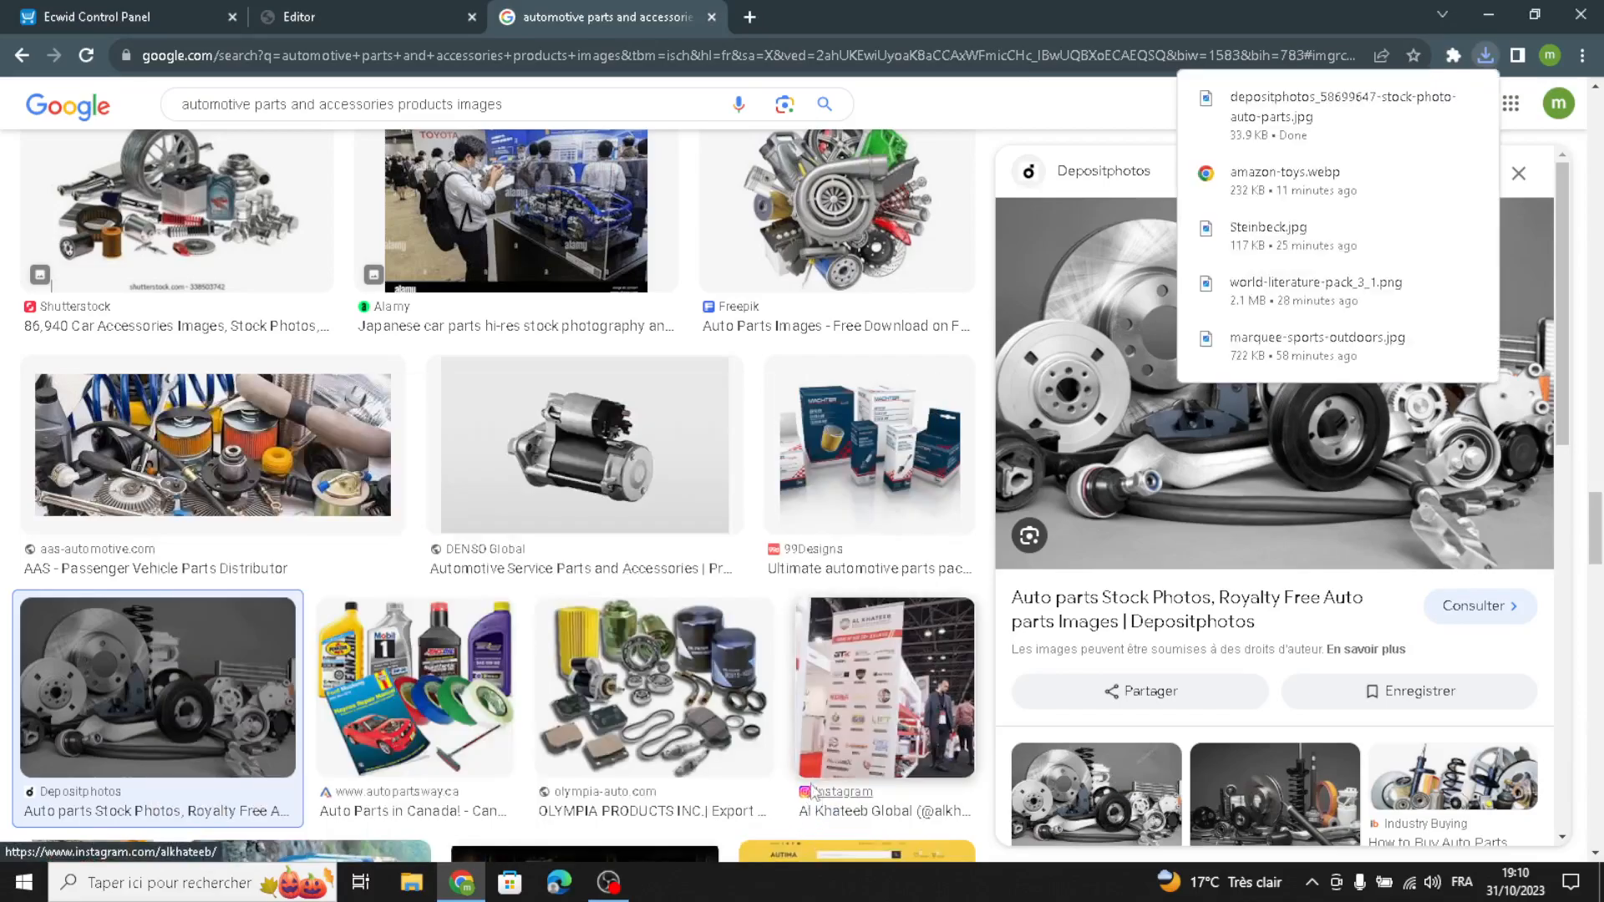
# Upload depositphotos_58699647-stock-photo-auto-parts.jpg to the new product's gallery in the Ecwid Control Panel
pyautogui.click(375, 4)
pyautogui.click(175, 5)
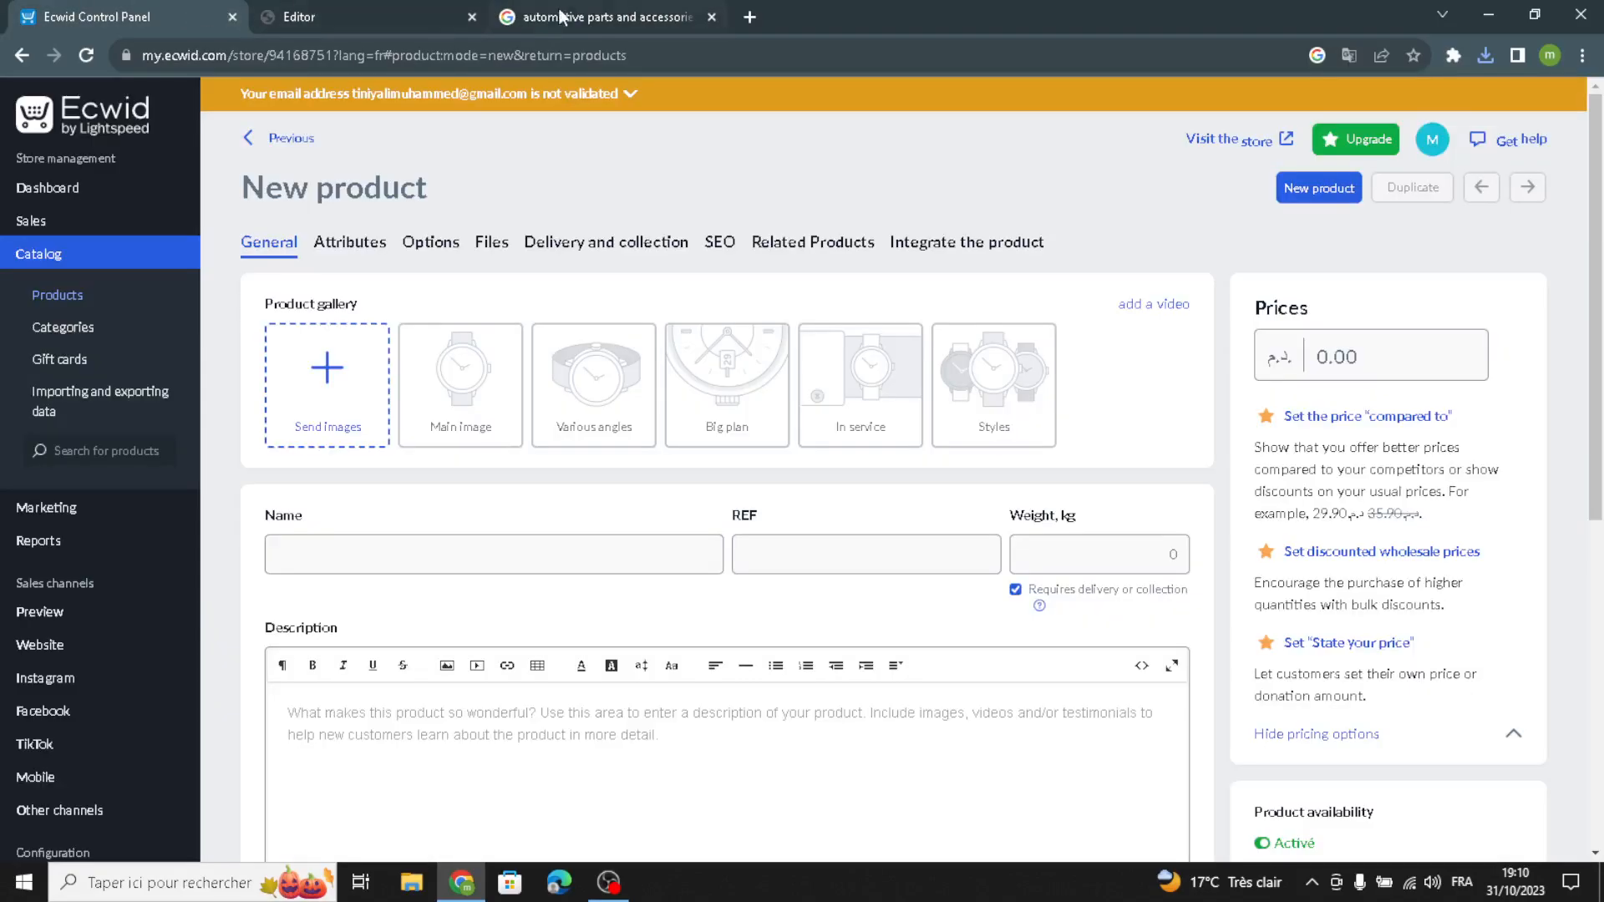
pyautogui.click(335, 391)
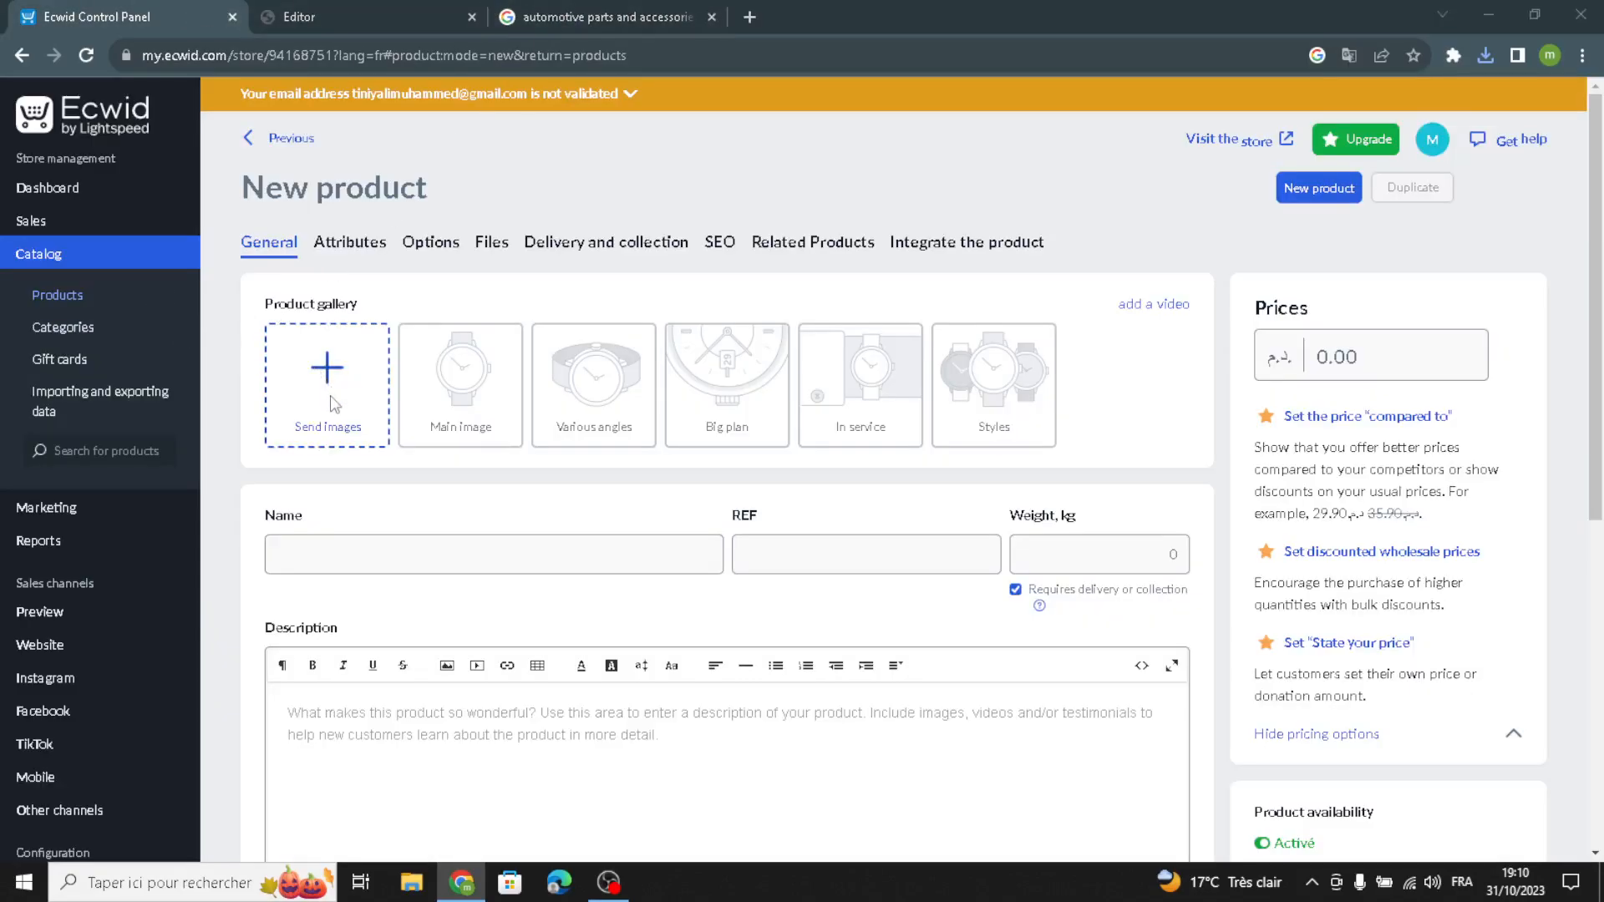
pyautogui.click(381, 551)
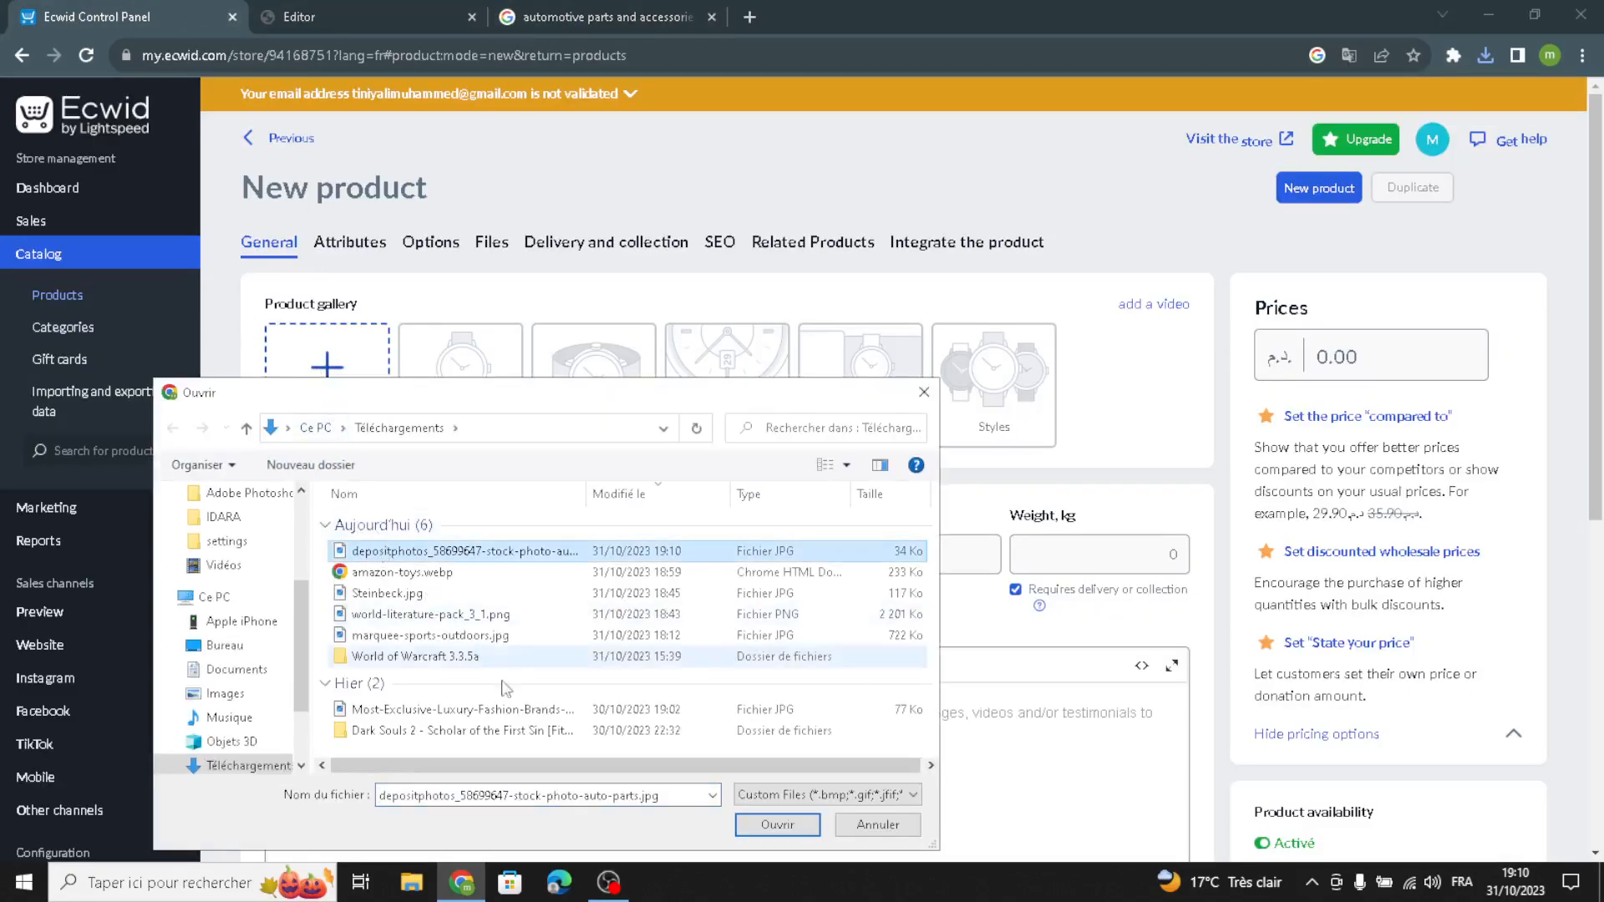
pyautogui.click(760, 825)
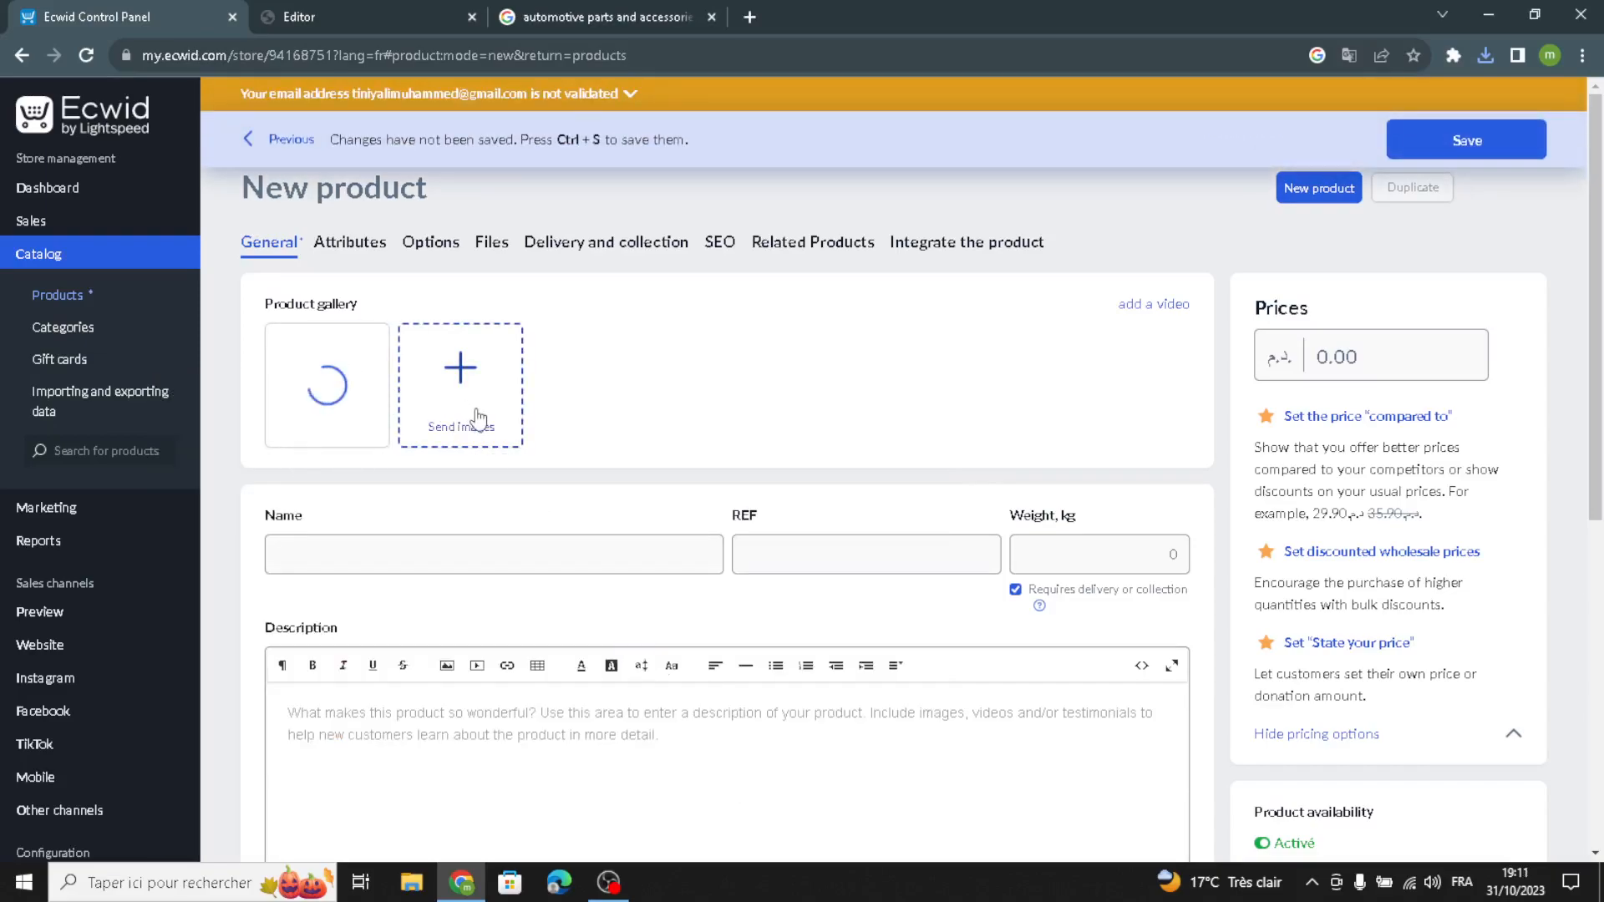
# Examine the new product's name, REF, weight, price and description fields
pyautogui.click(359, 543)
pyautogui.click(820, 554)
pyautogui.click(1111, 557)
pyautogui.click(1337, 351)
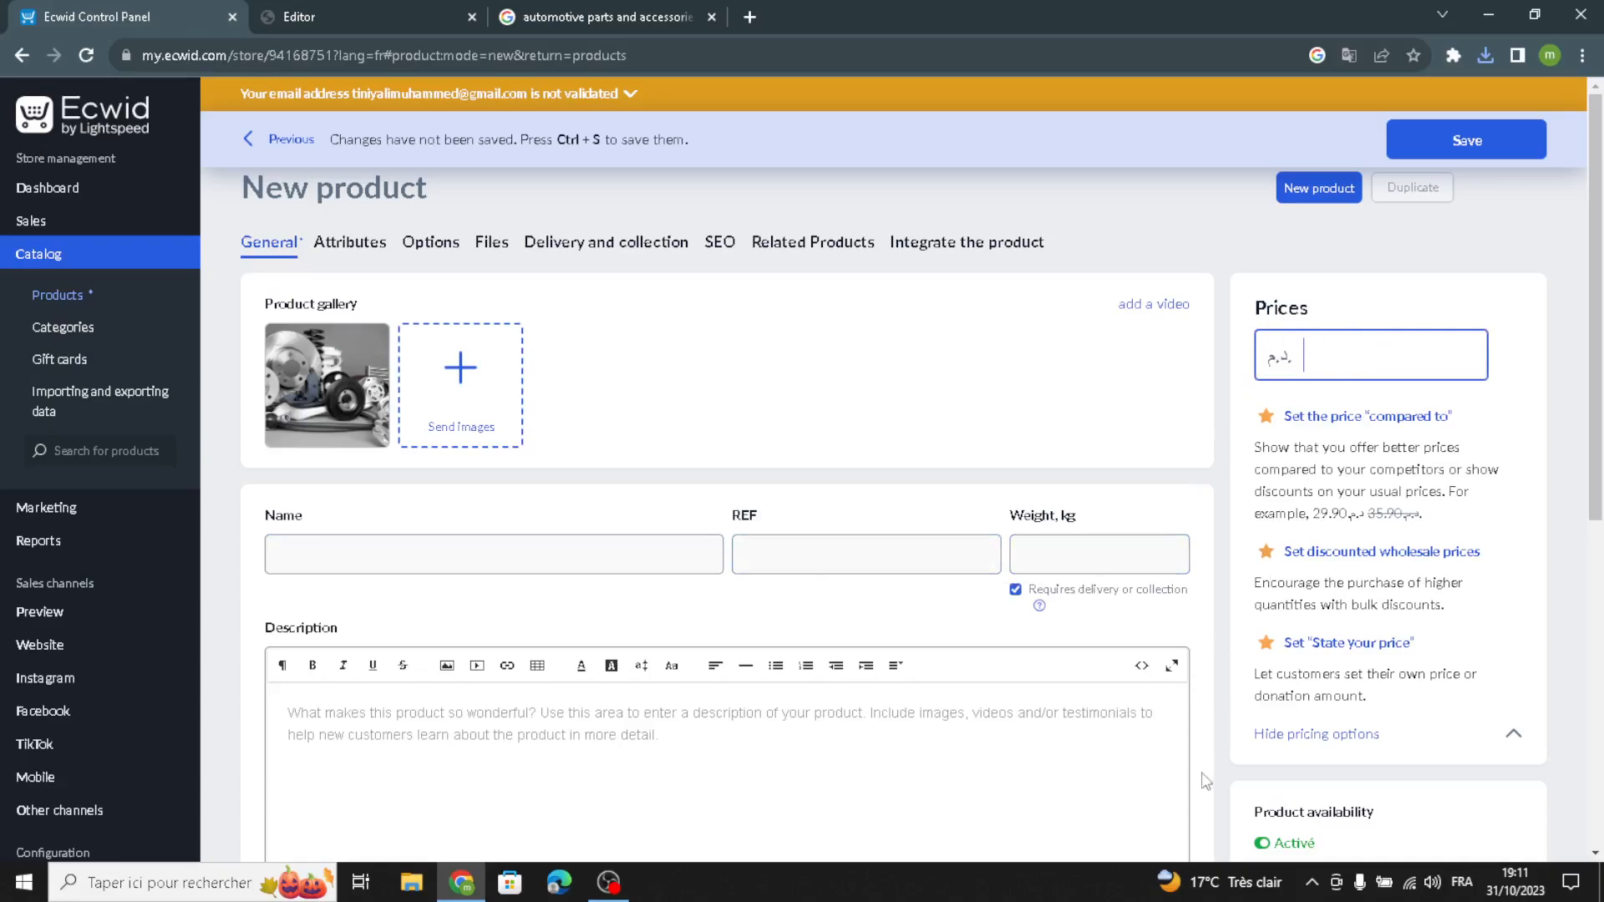
pyautogui.click(622, 761)
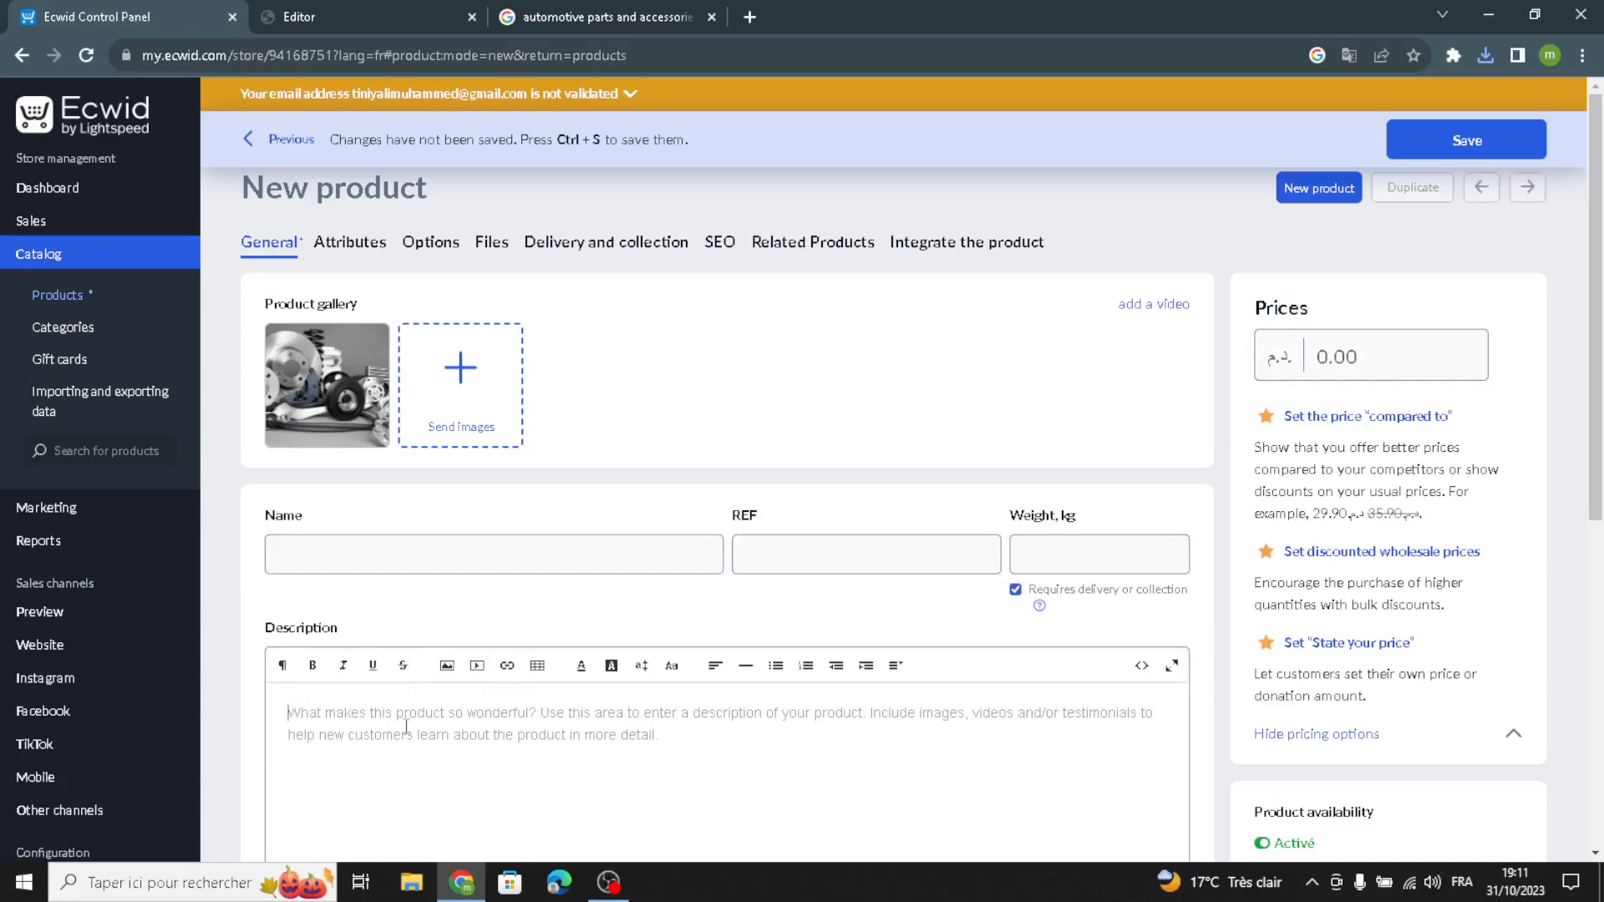
pyautogui.scroll(-8, 617, 723)
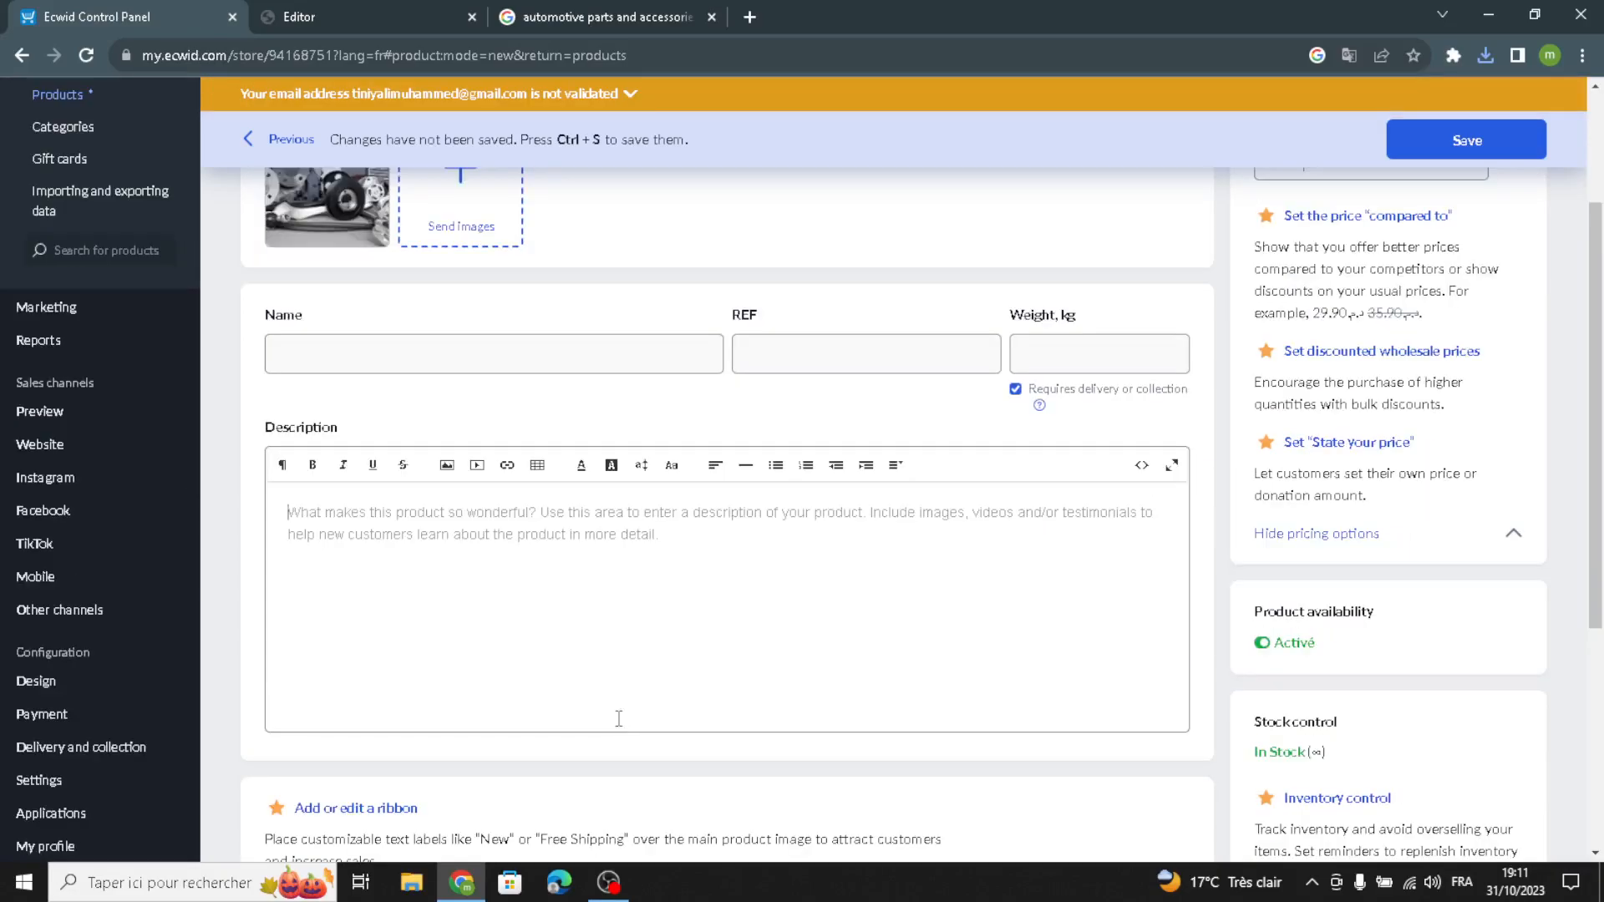
pyautogui.scroll(8, 474, 289)
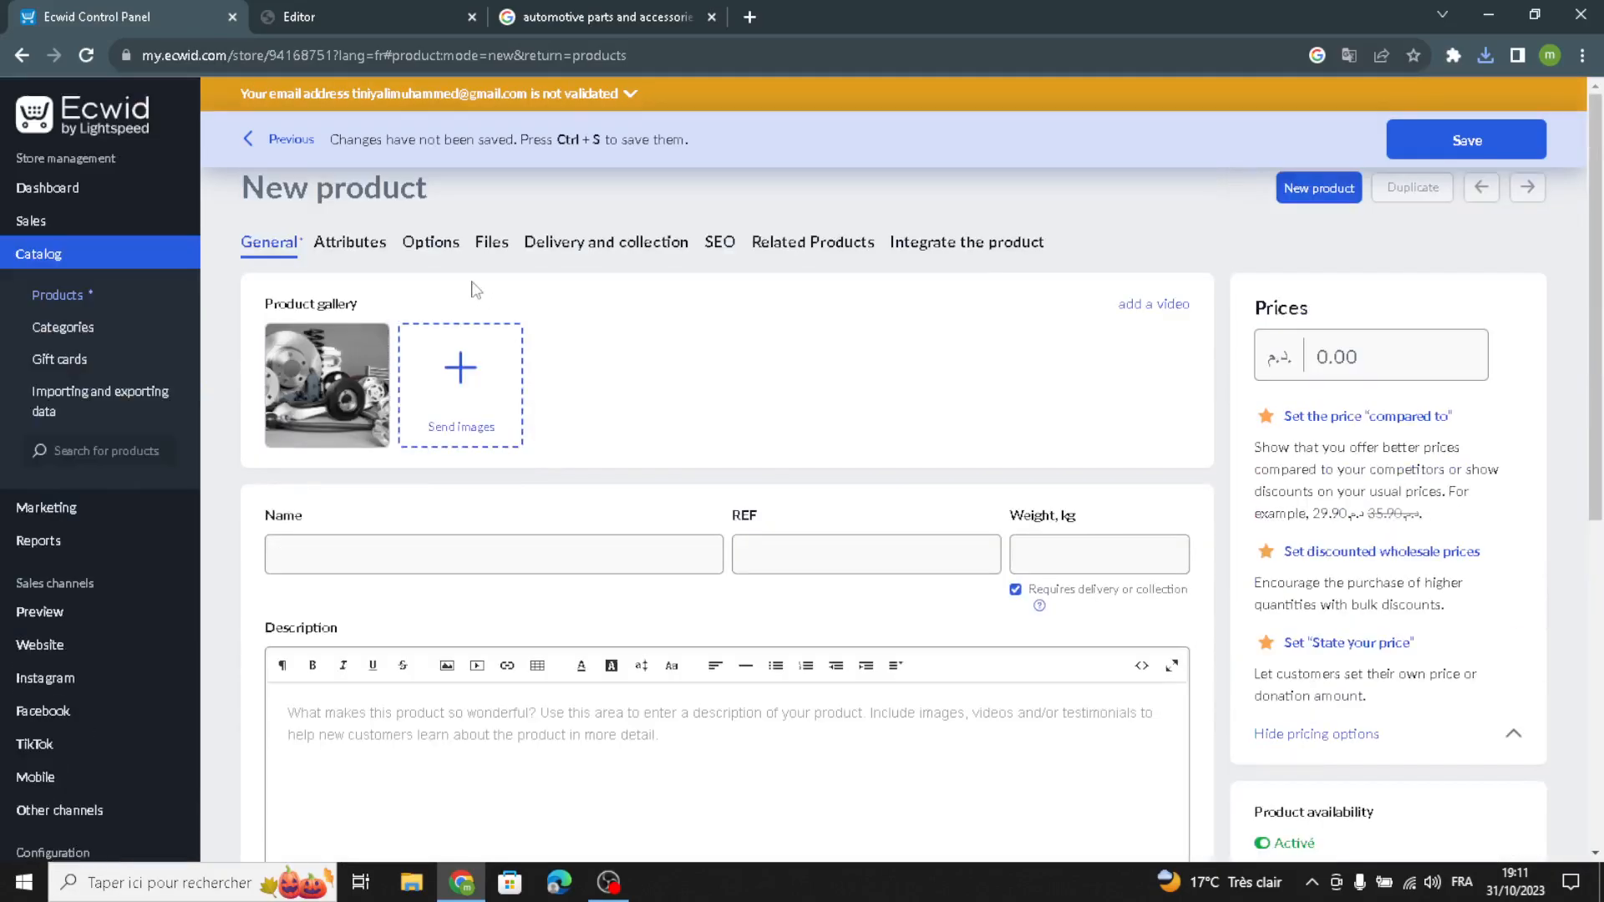
# Switch to the site editor and examine the Store section's background and title design settings
pyautogui.click(374, 3)
pyautogui.click(120, 10)
pyautogui.click(366, 5)
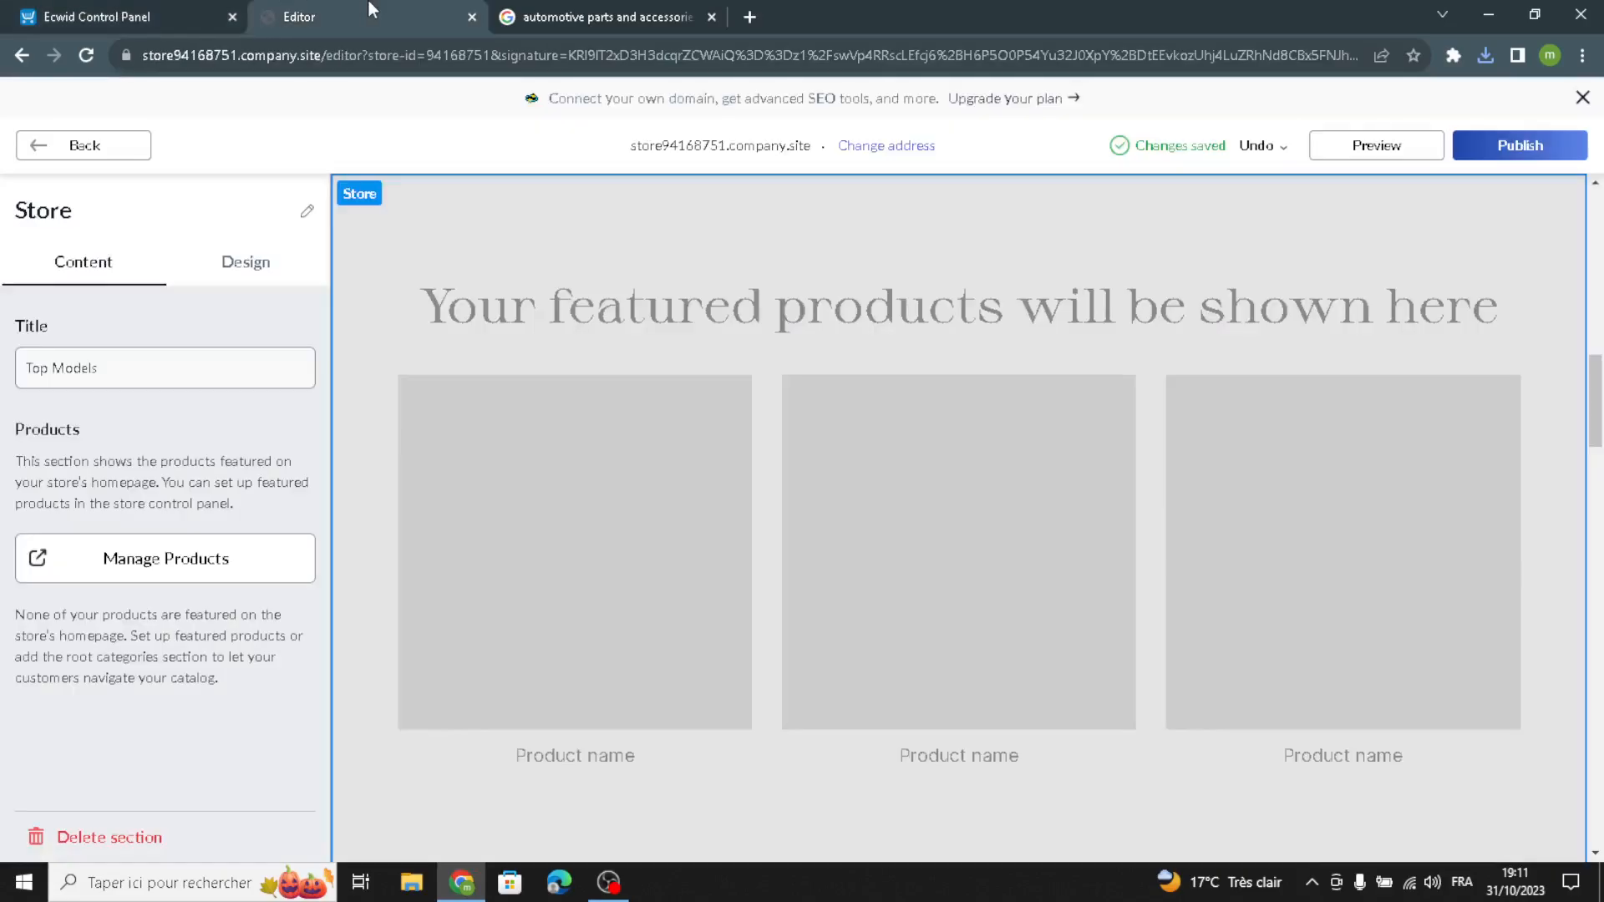
pyautogui.click(226, 275)
pyautogui.click(83, 340)
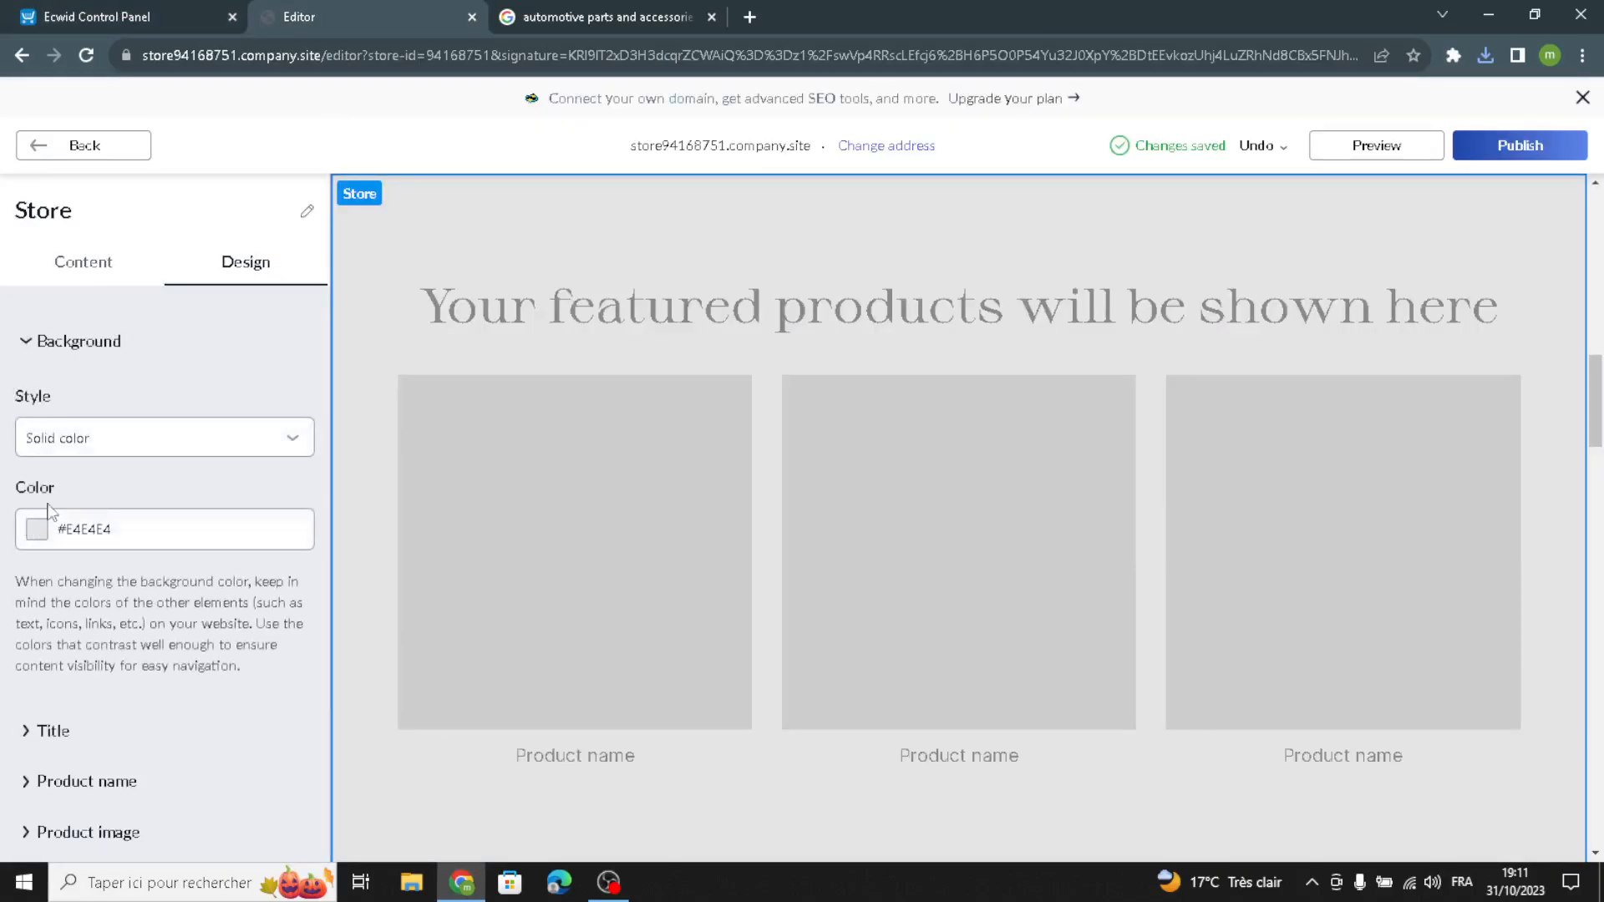
pyautogui.scroll(-2, 46, 511)
pyautogui.click(57, 540)
pyautogui.scroll(-2, 60, 506)
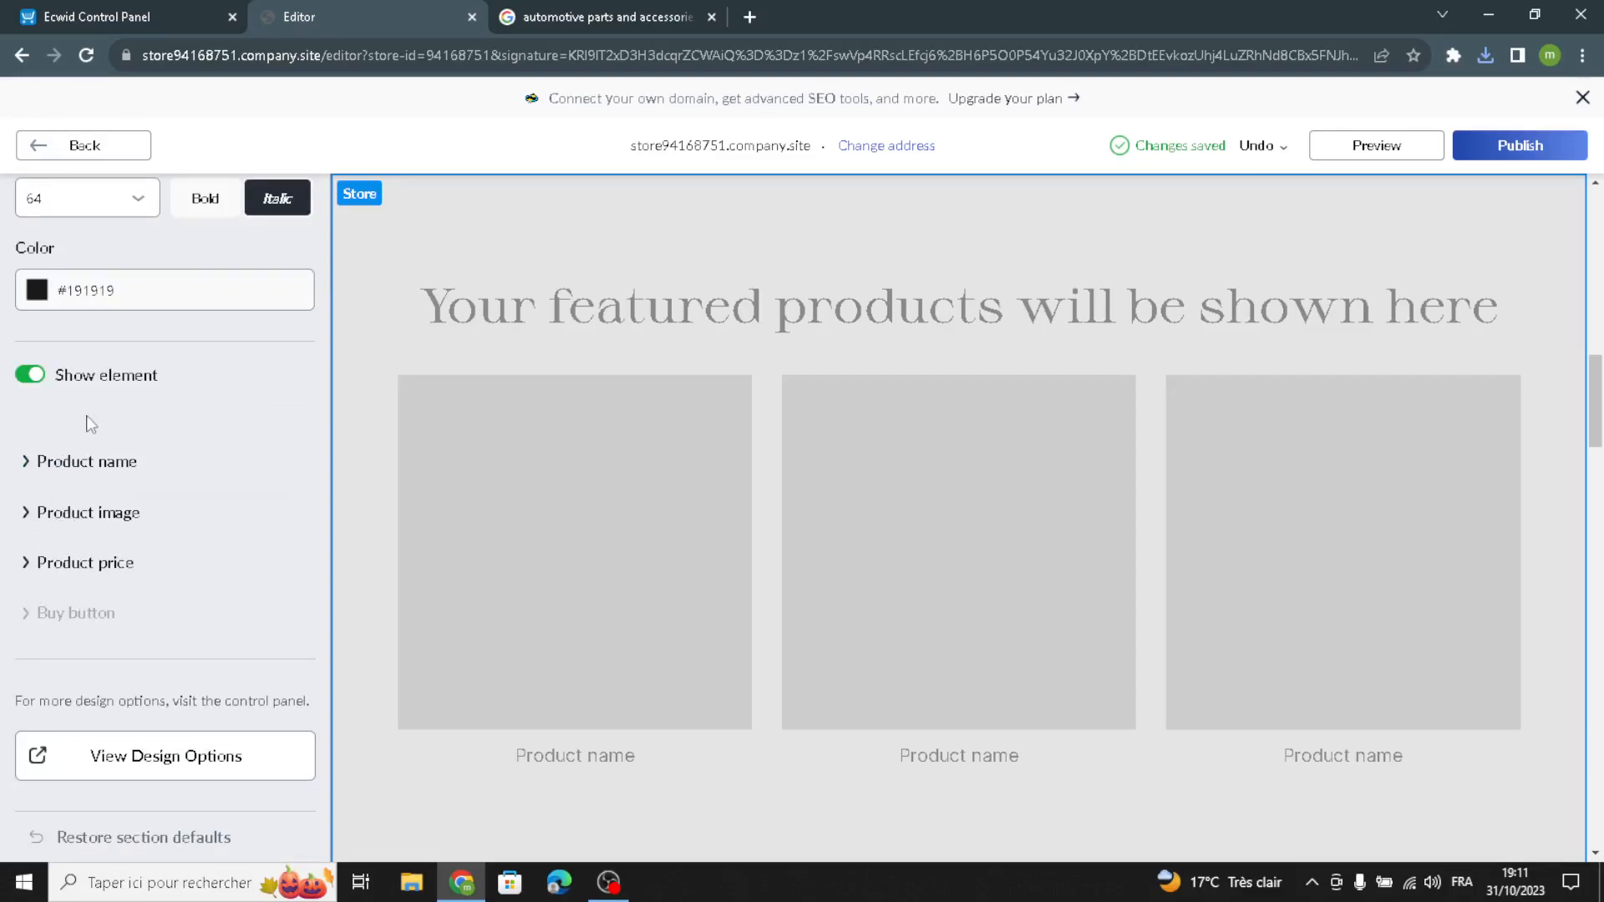
pyautogui.scroll(4, 91, 424)
pyautogui.scroll(-2, 73, 472)
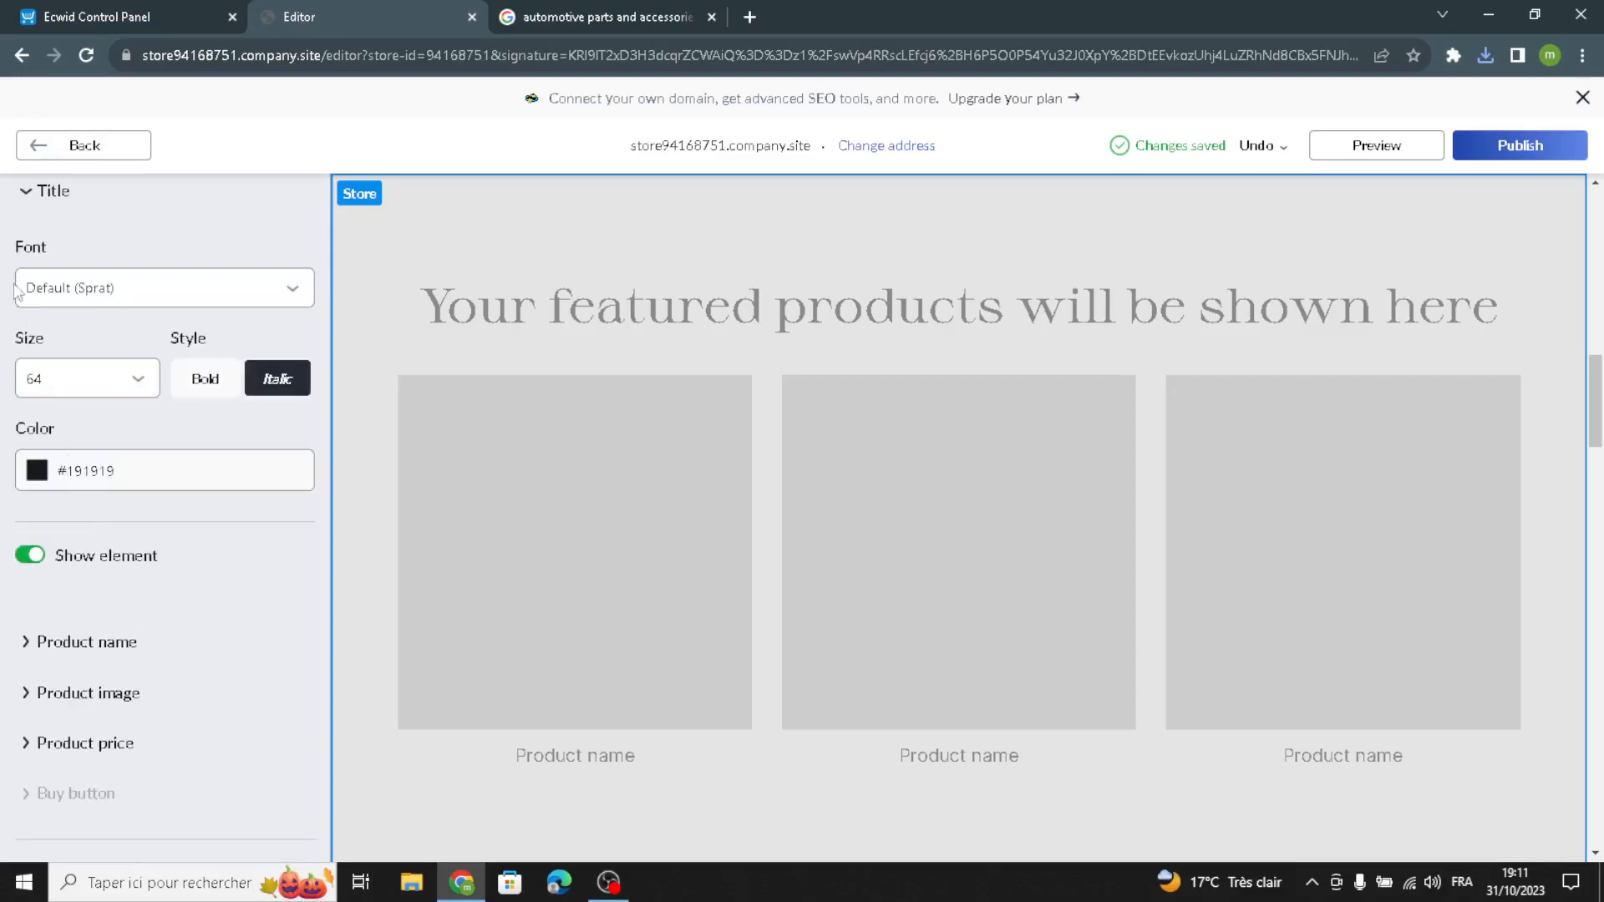
# Open the homepage's Image section and check its tagline, title and description fields
pyautogui.click(37, 147)
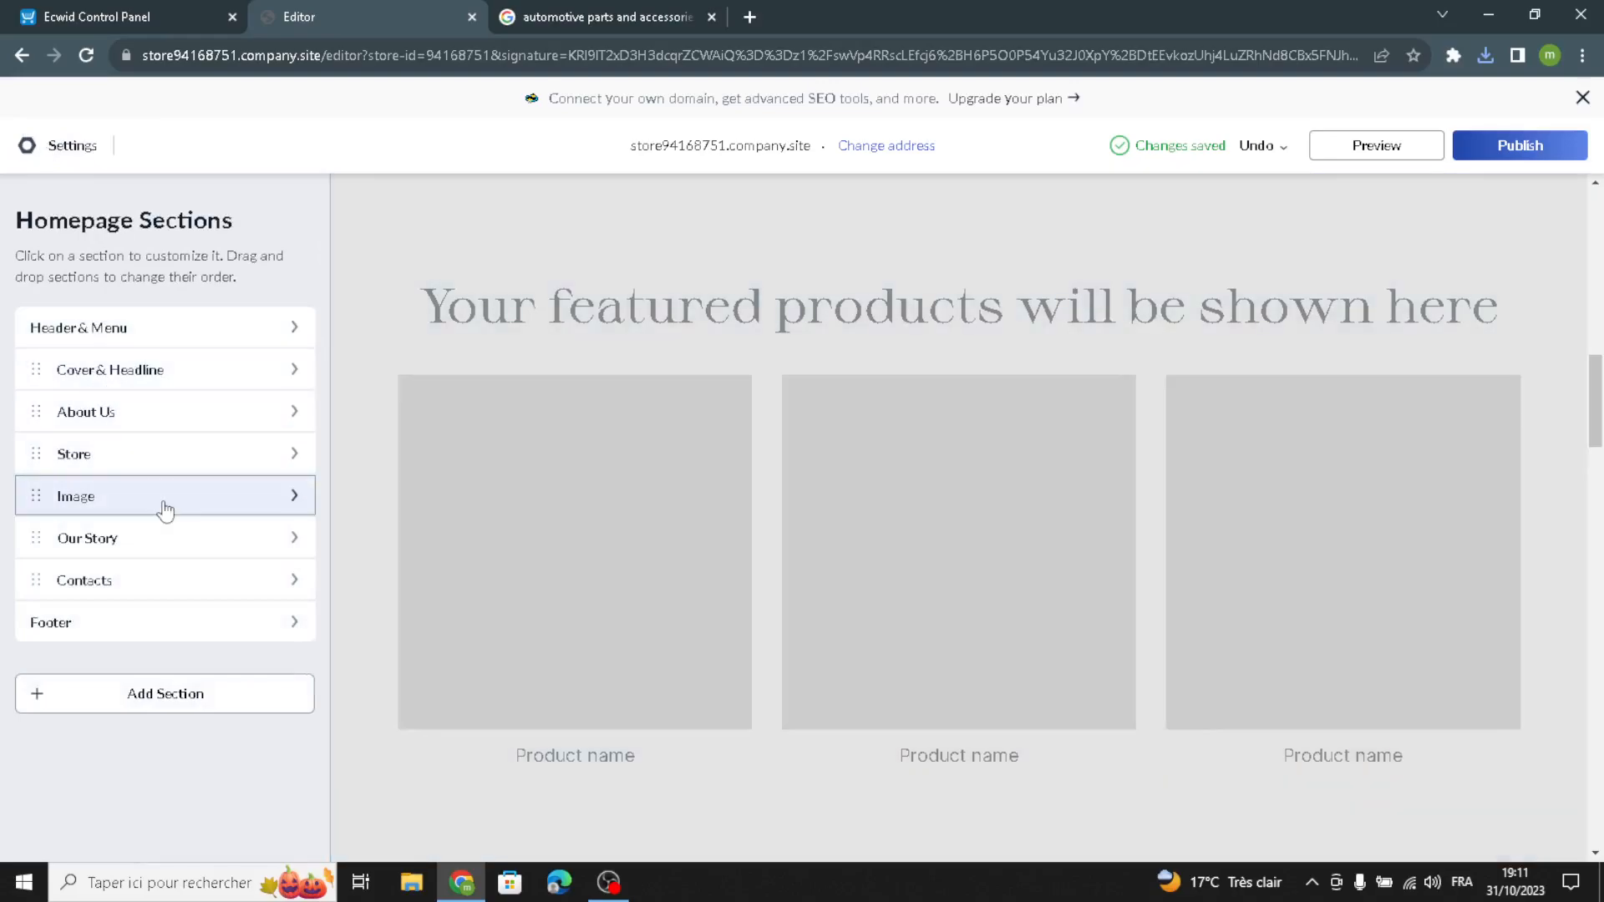
pyautogui.click(163, 506)
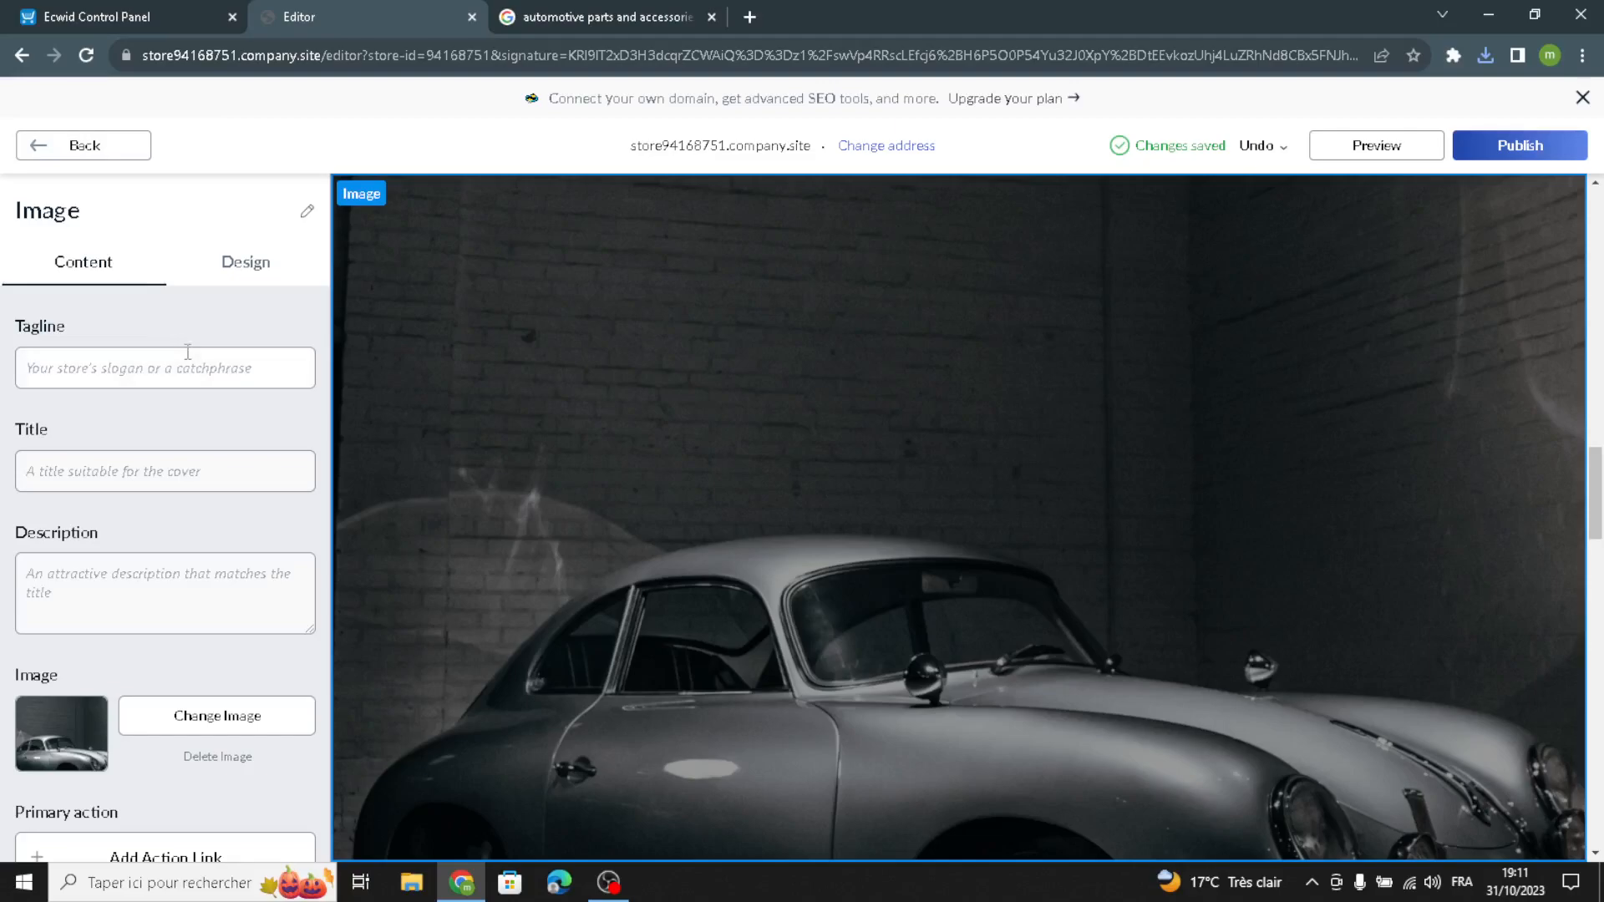
pyautogui.click(82, 589)
pyautogui.click(136, 361)
pyautogui.click(33, 469)
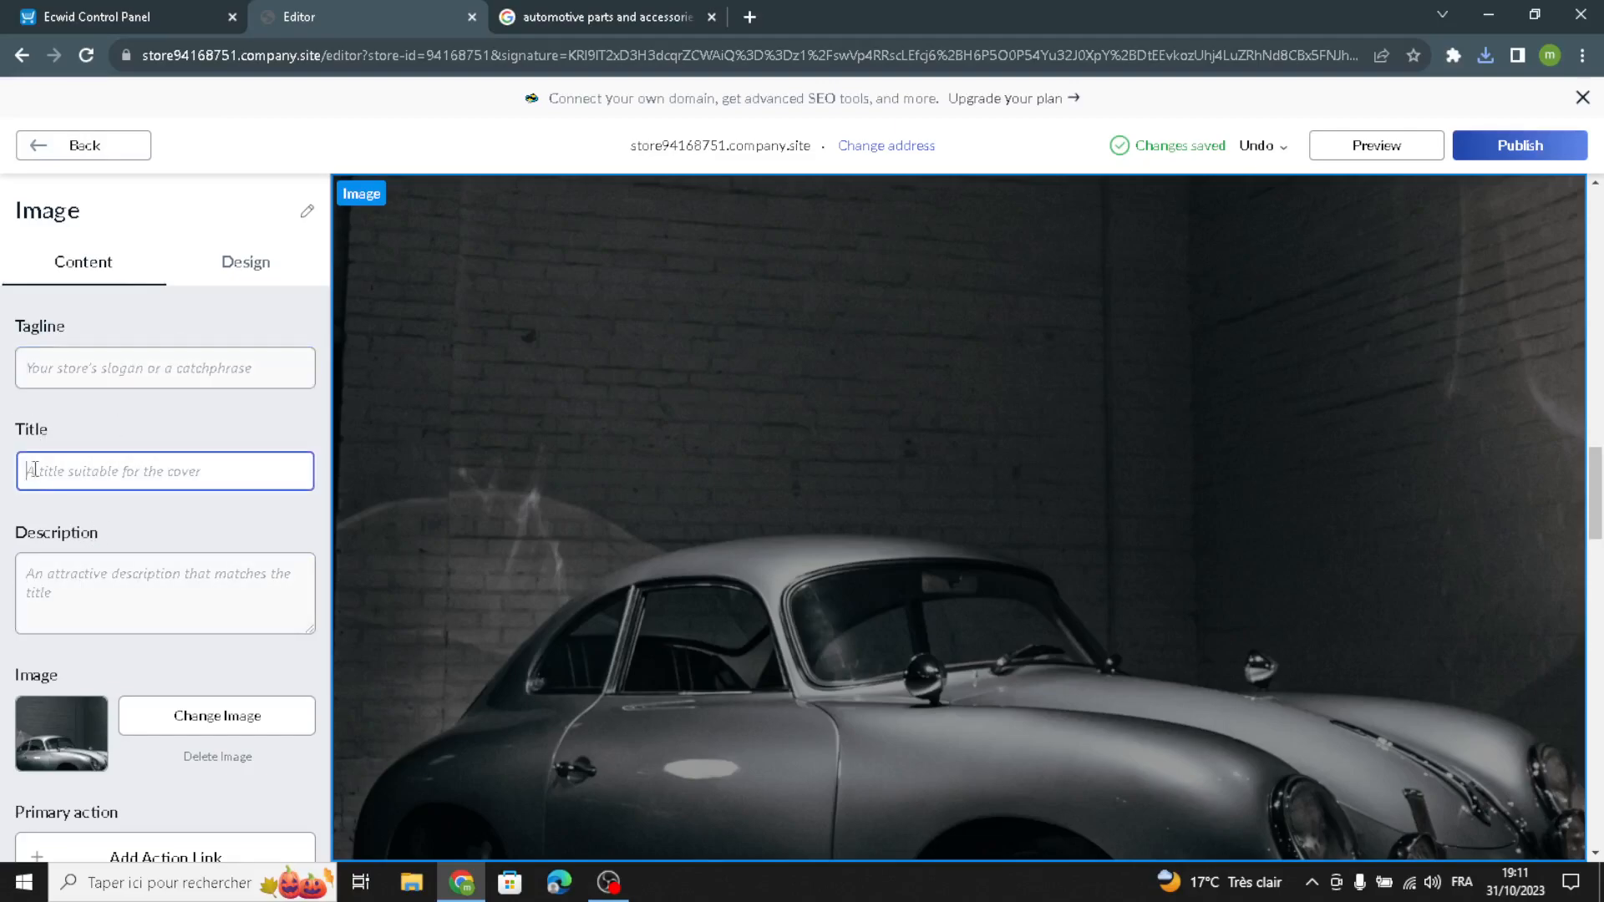
# Change the Image section's layout to the one with text on the left and the picture on the right
pyautogui.click(130, 598)
pyautogui.scroll(-2, 129, 597)
pyautogui.scroll(-2, 698, 648)
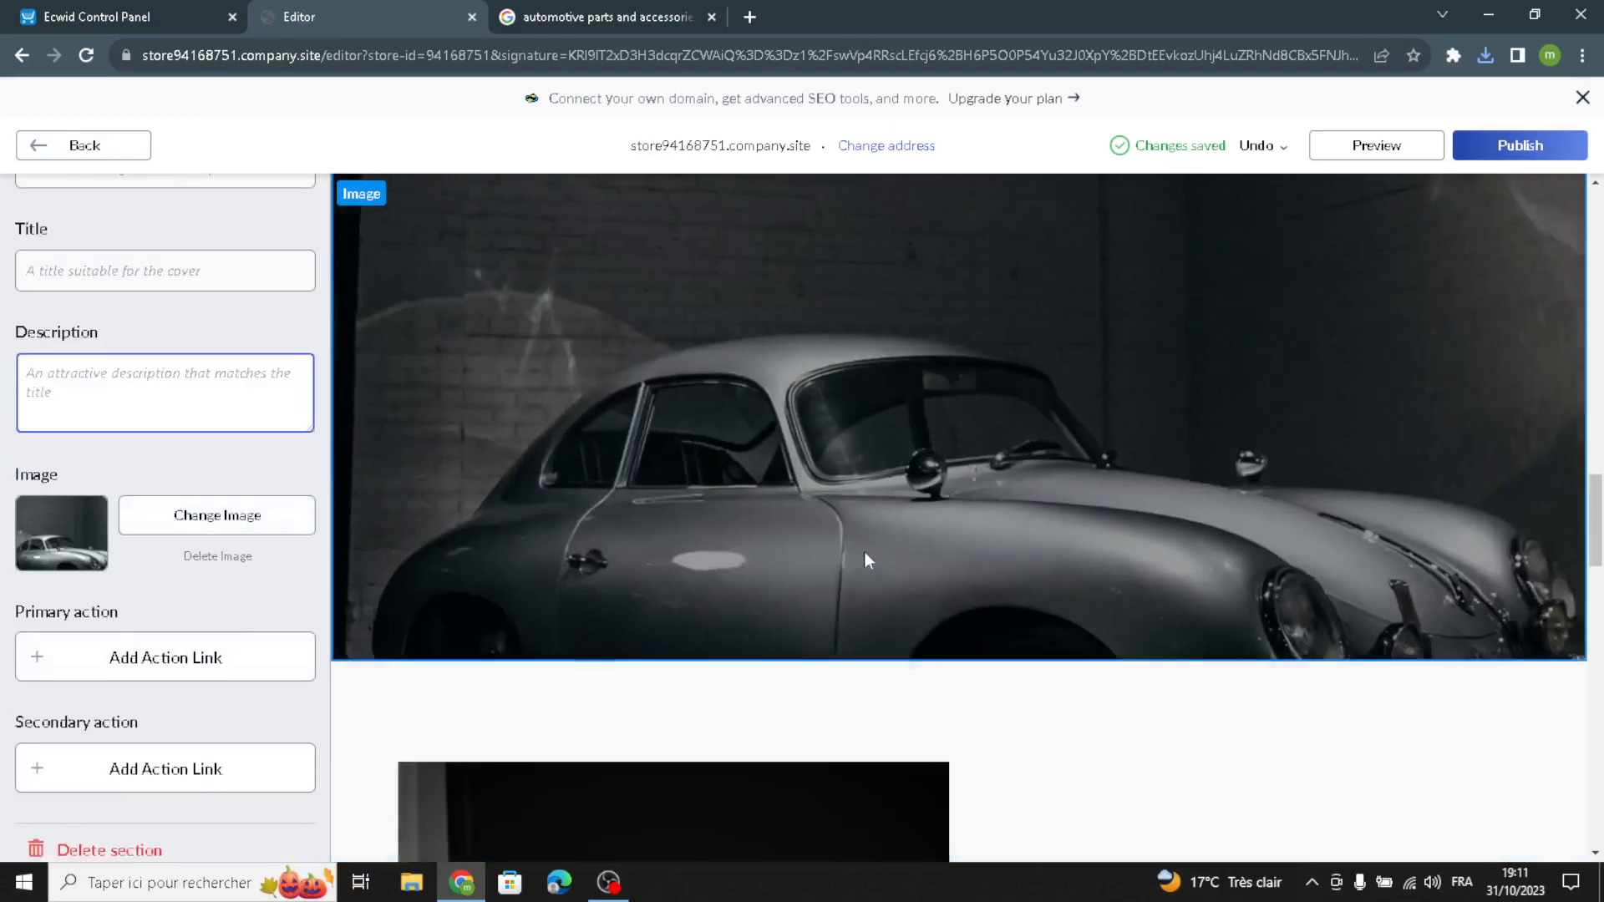
pyautogui.scroll(3, 889, 577)
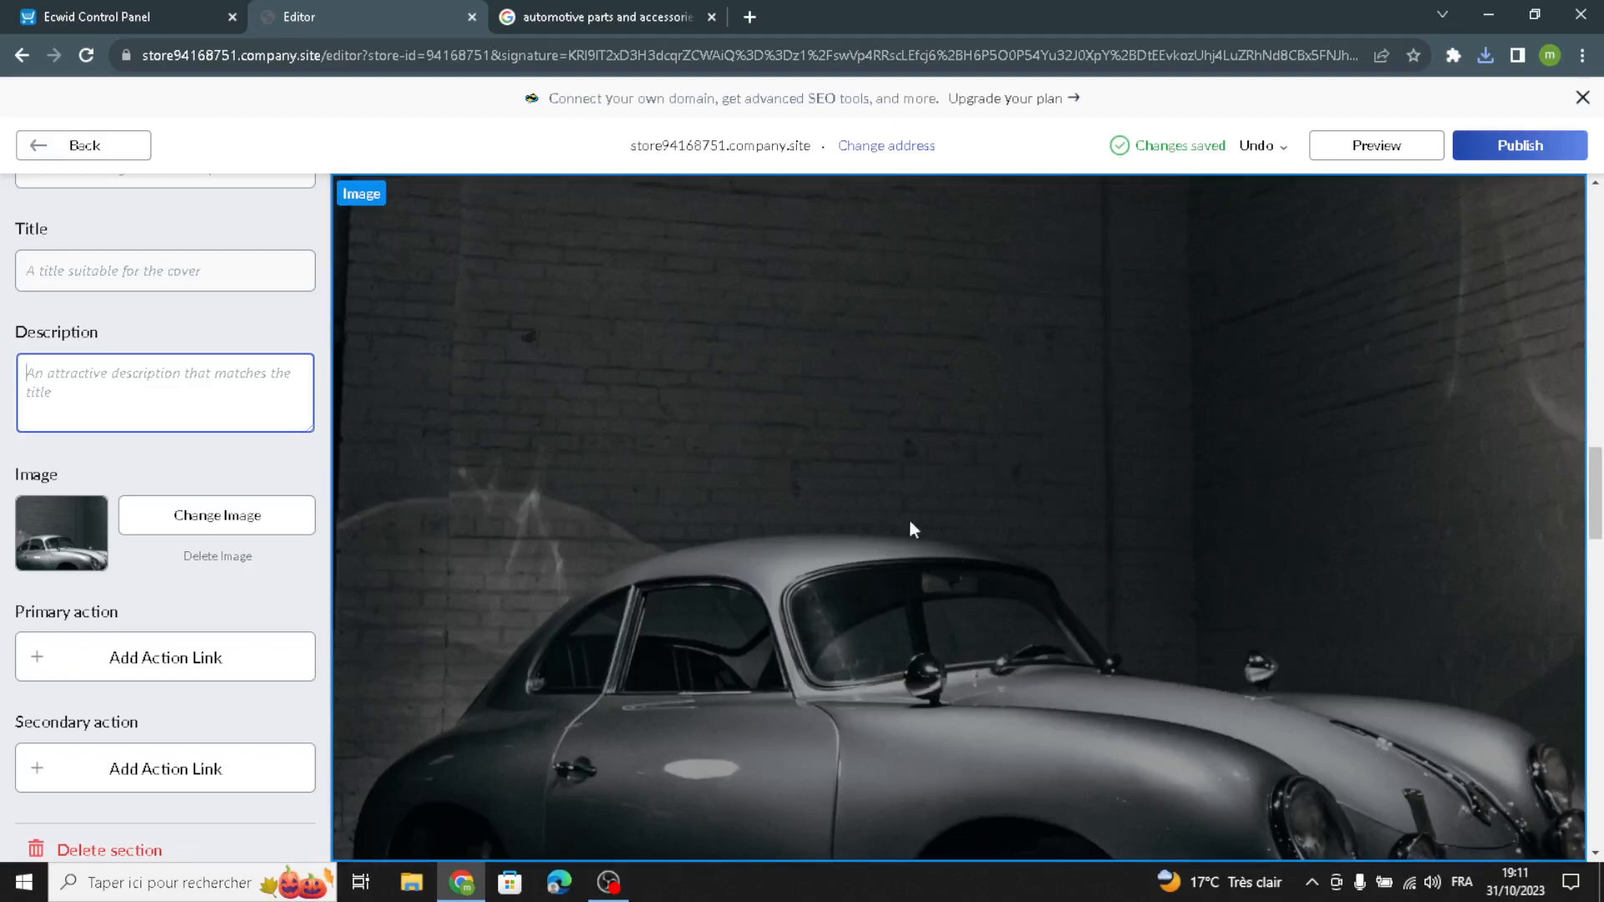
pyautogui.scroll(3, 243, 455)
pyautogui.click(244, 264)
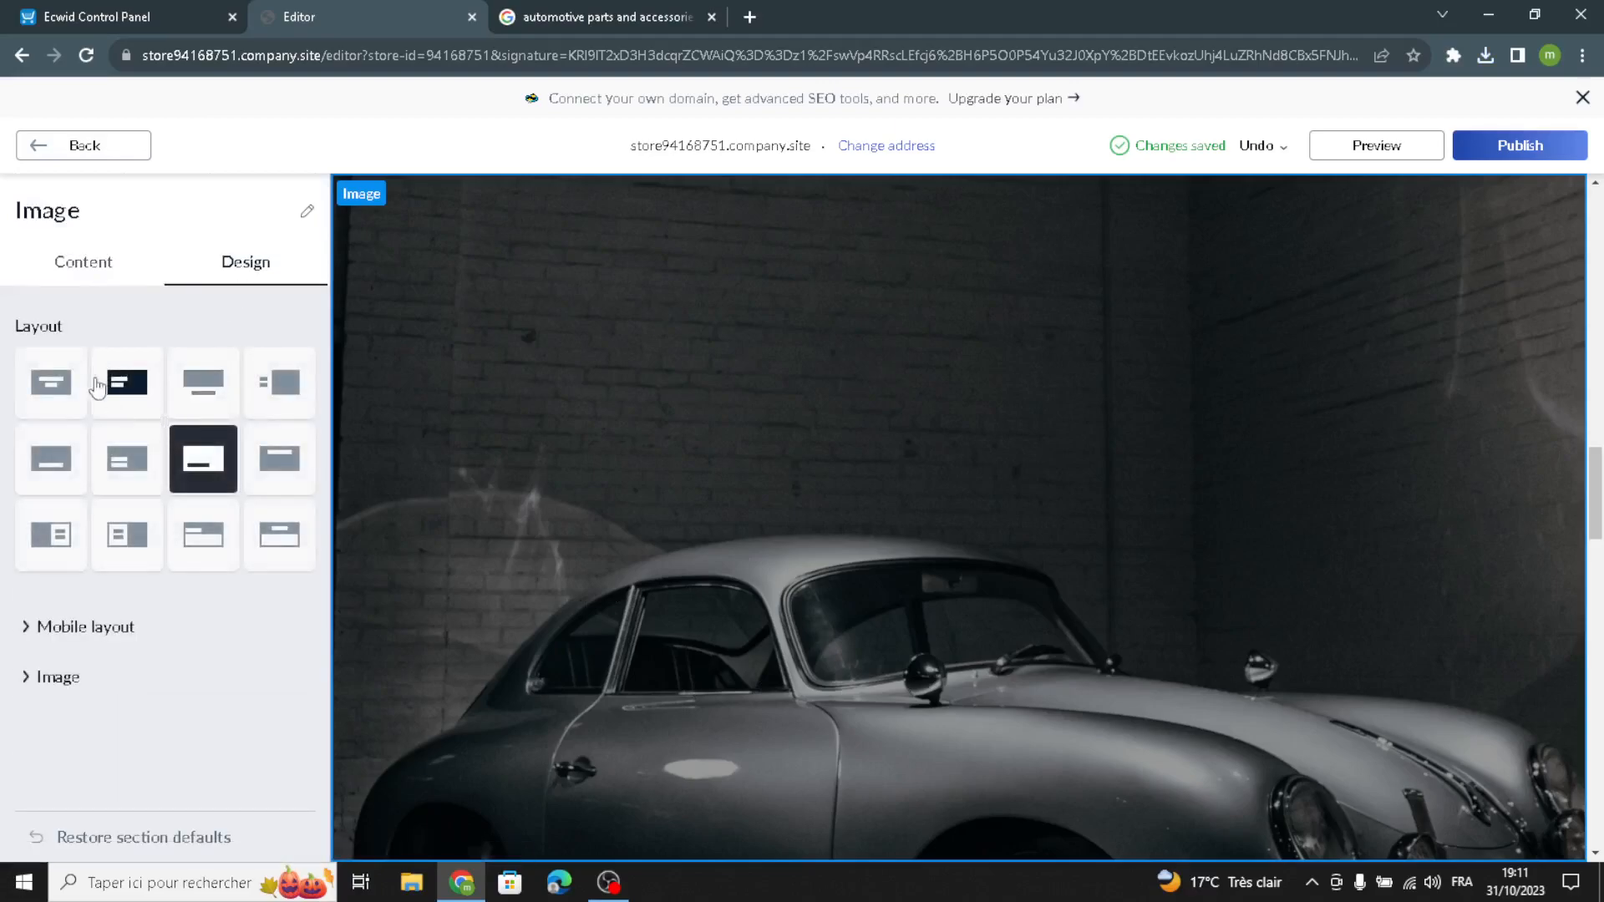
pyautogui.click(282, 413)
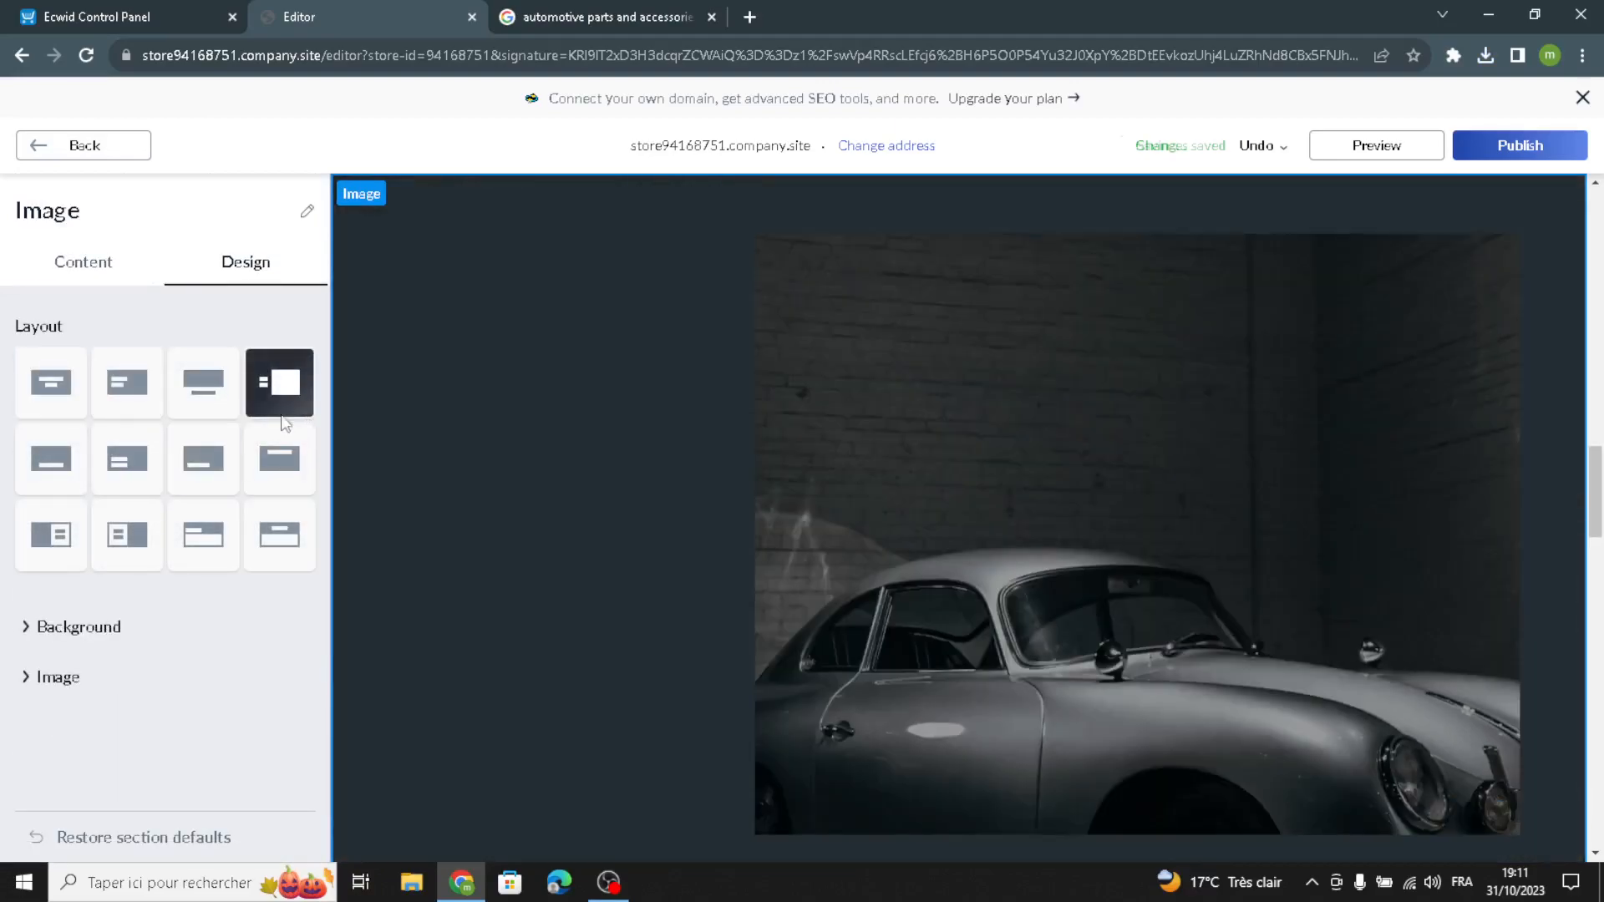
pyautogui.click(53, 627)
pyautogui.click(81, 163)
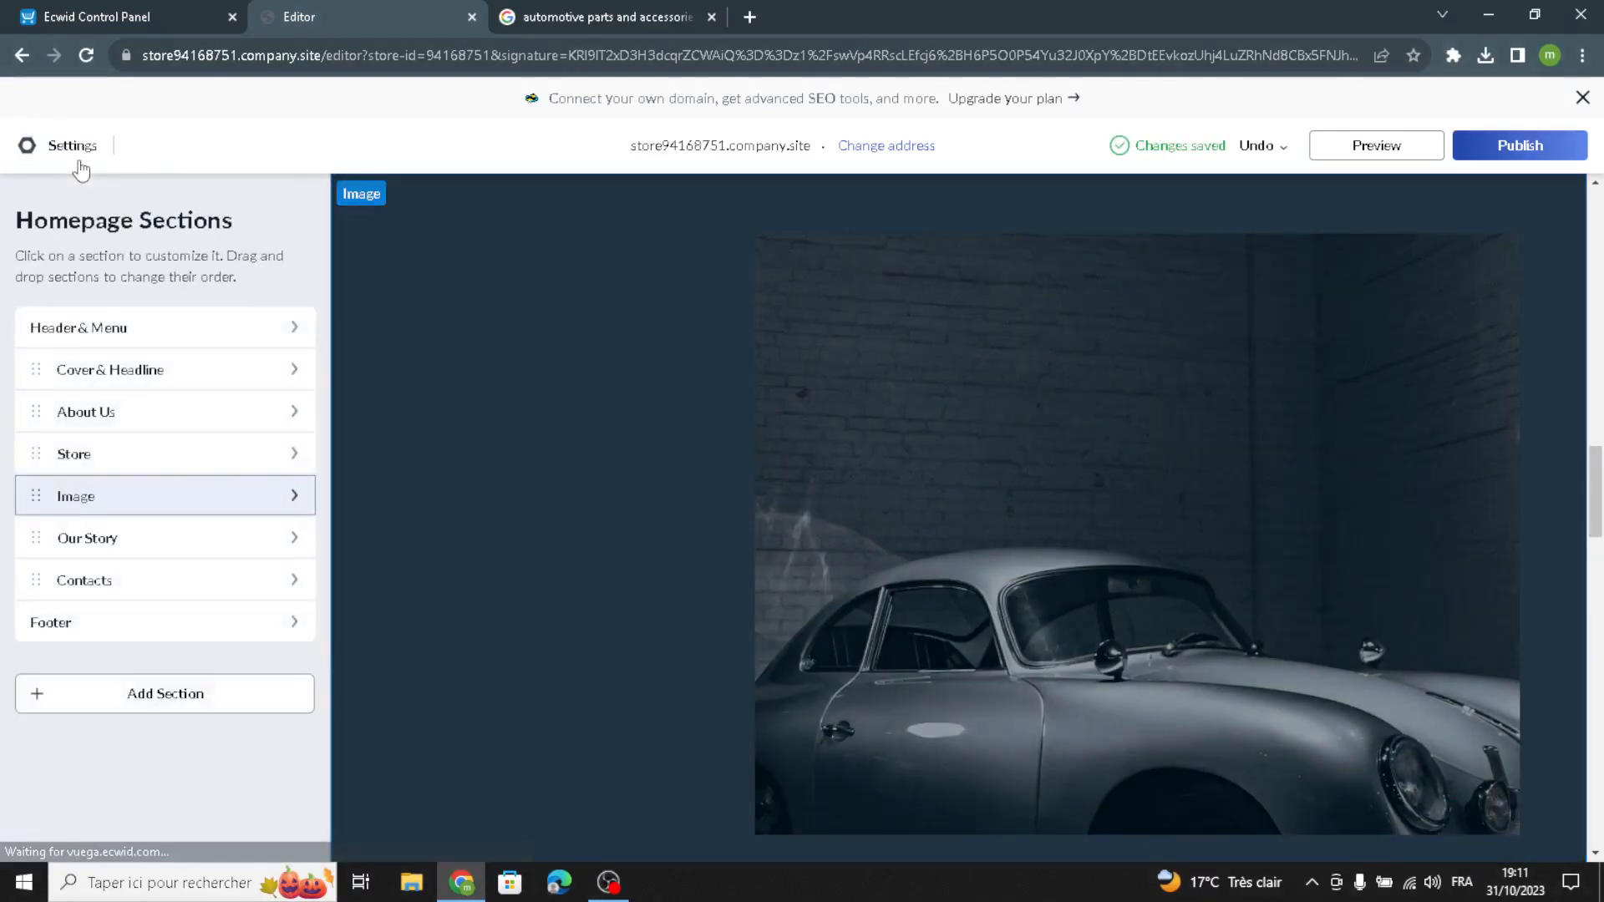
# Open the Our Story section and examine its title, subtitle, description and image content
pyautogui.click(66, 537)
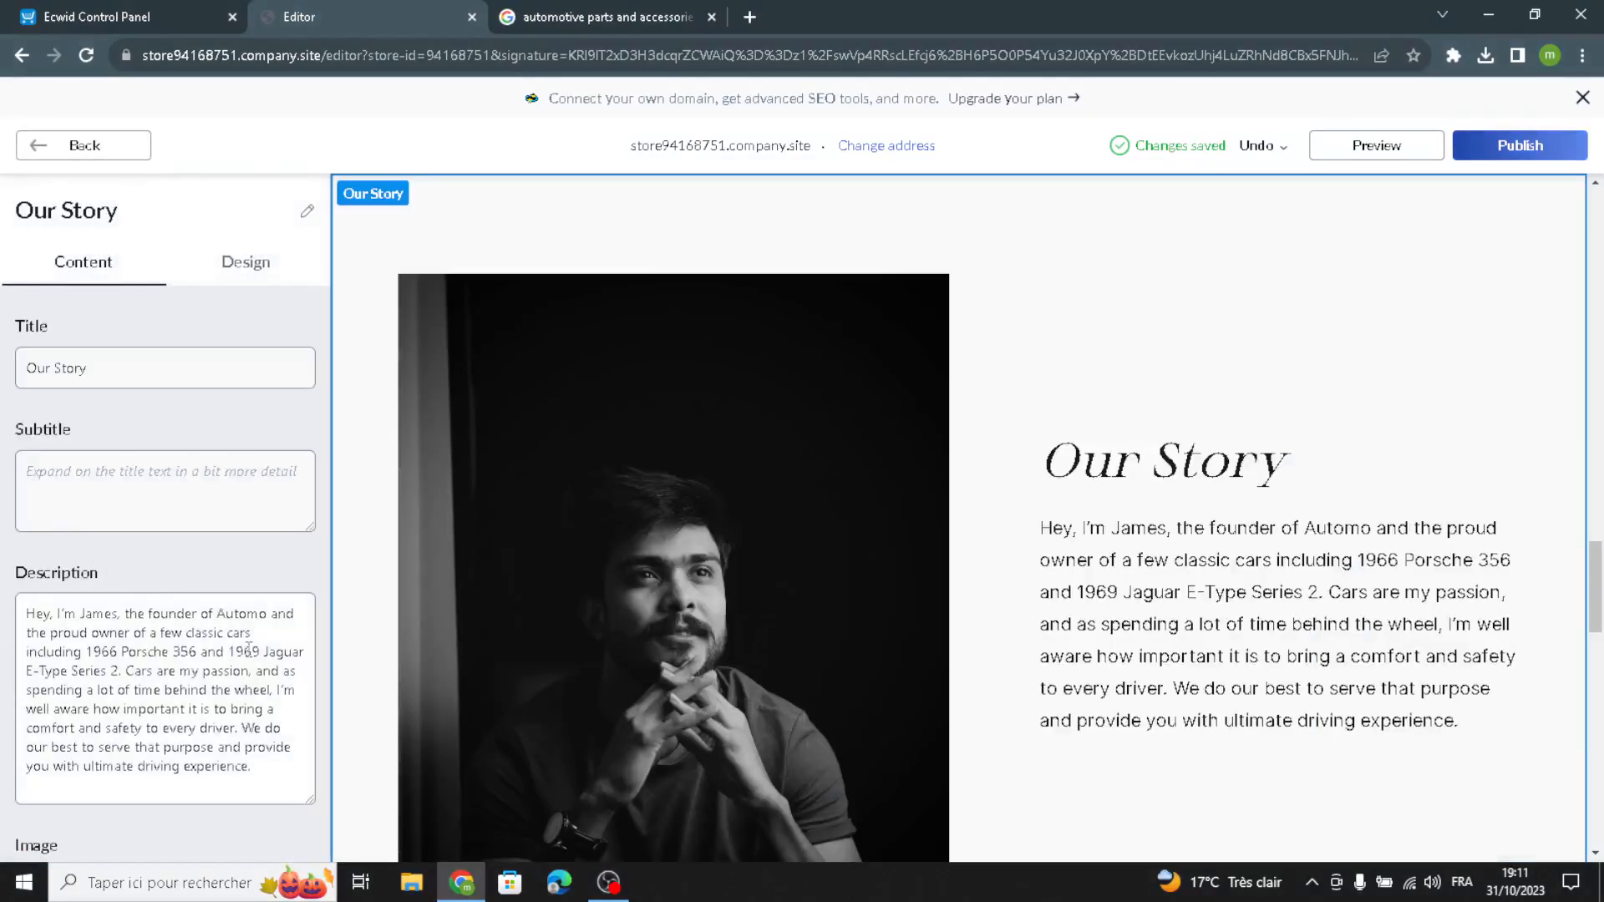
pyautogui.click(250, 456)
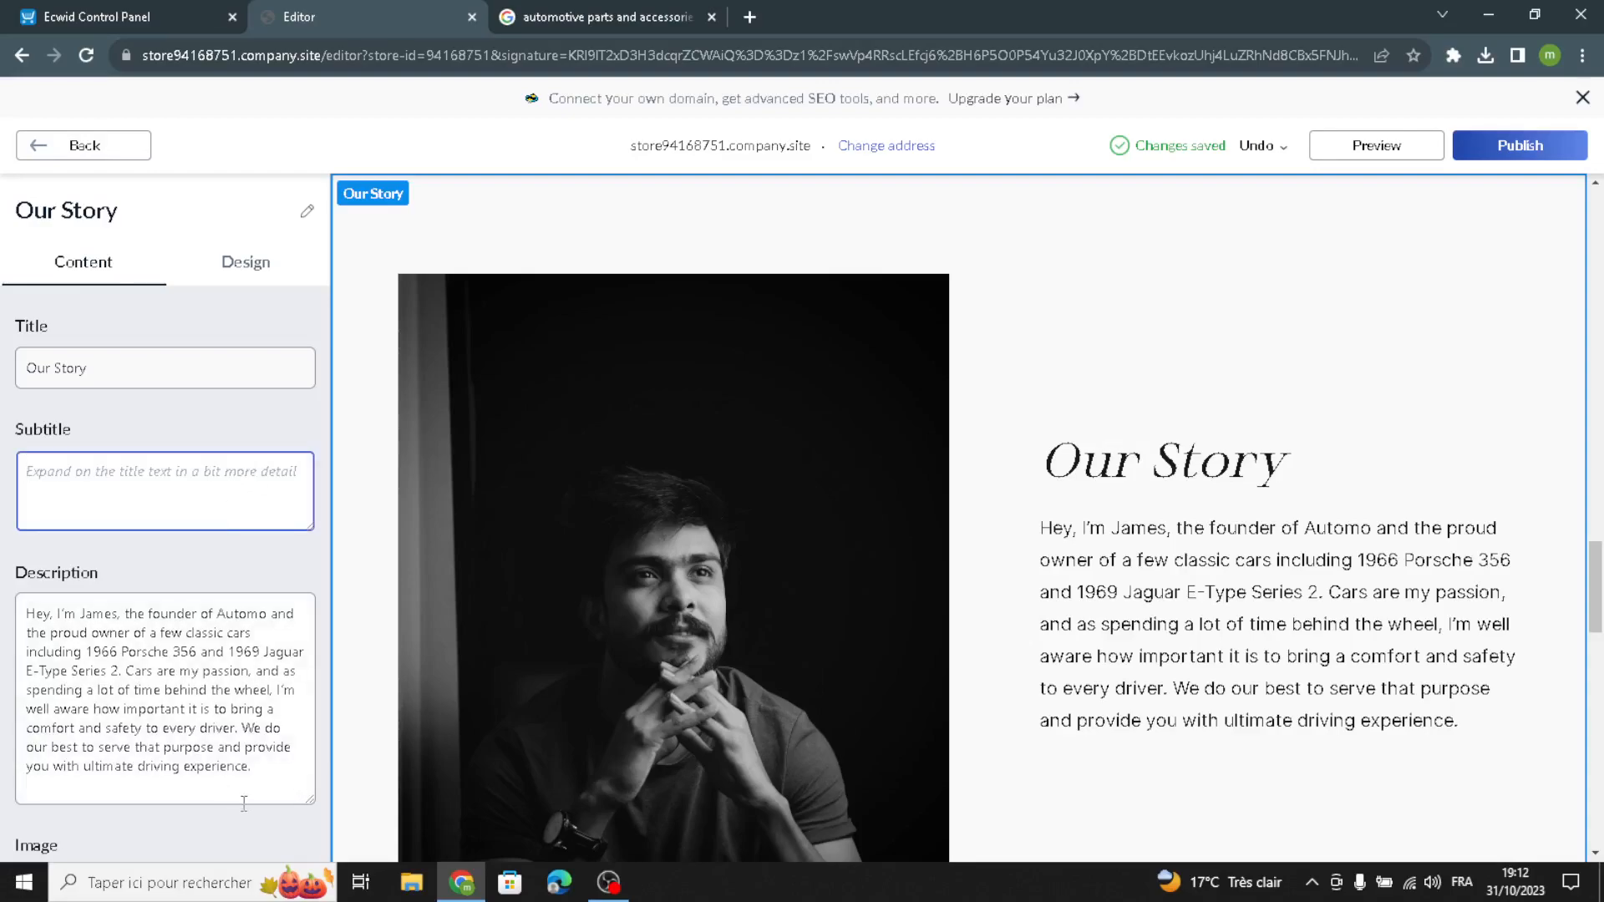
pyautogui.moveTo(251, 795); pyautogui.dragTo(7, 610)
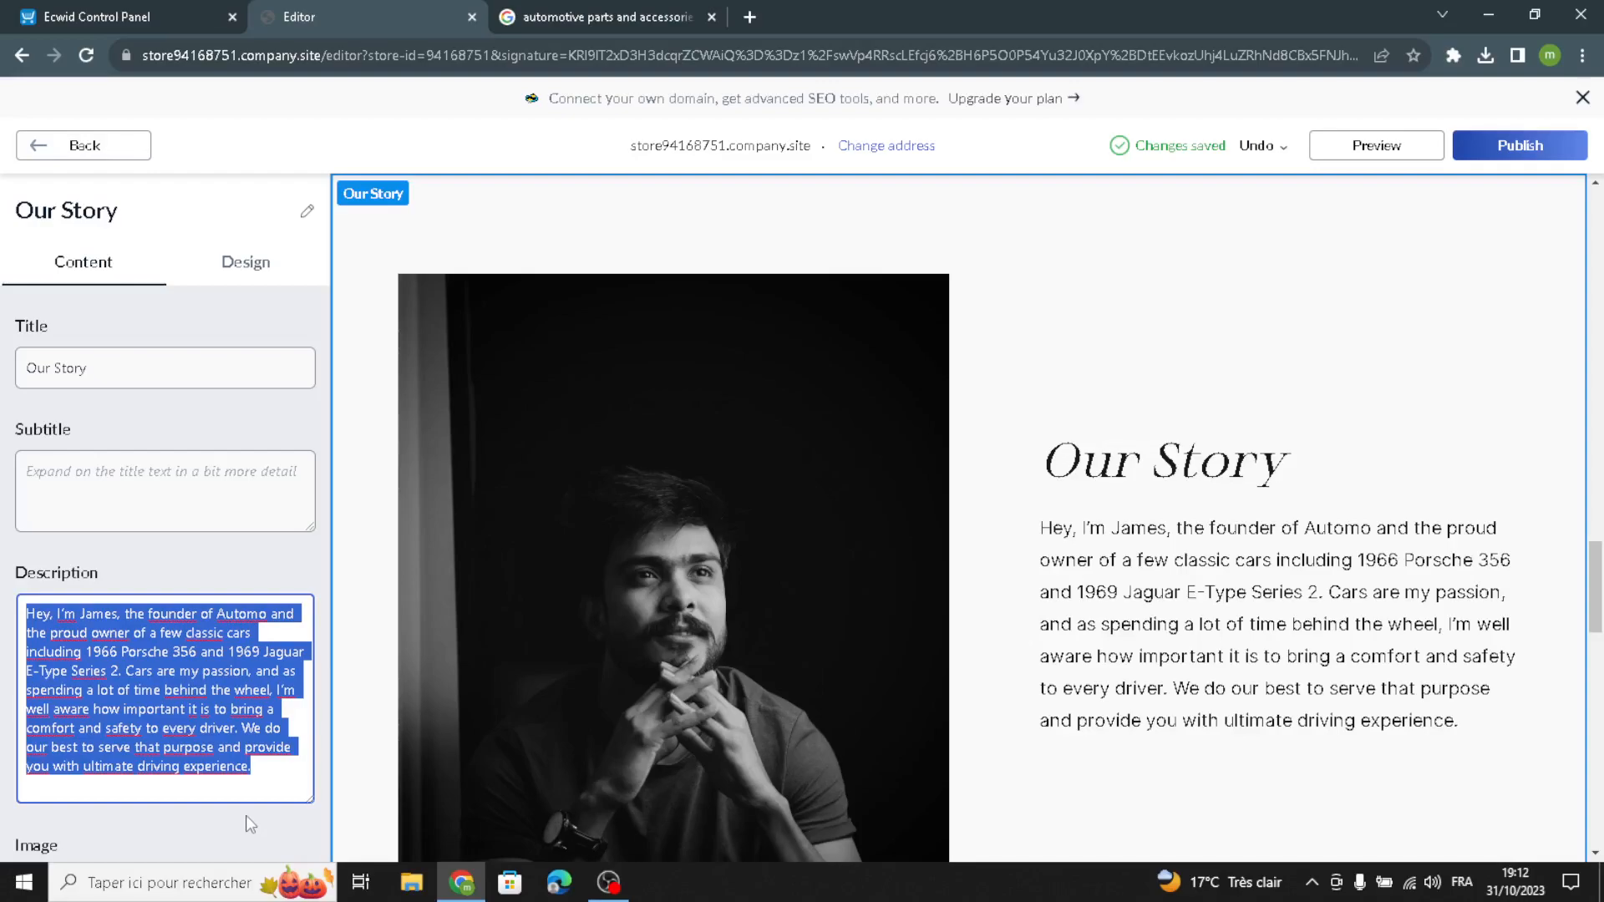
pyautogui.click(256, 782)
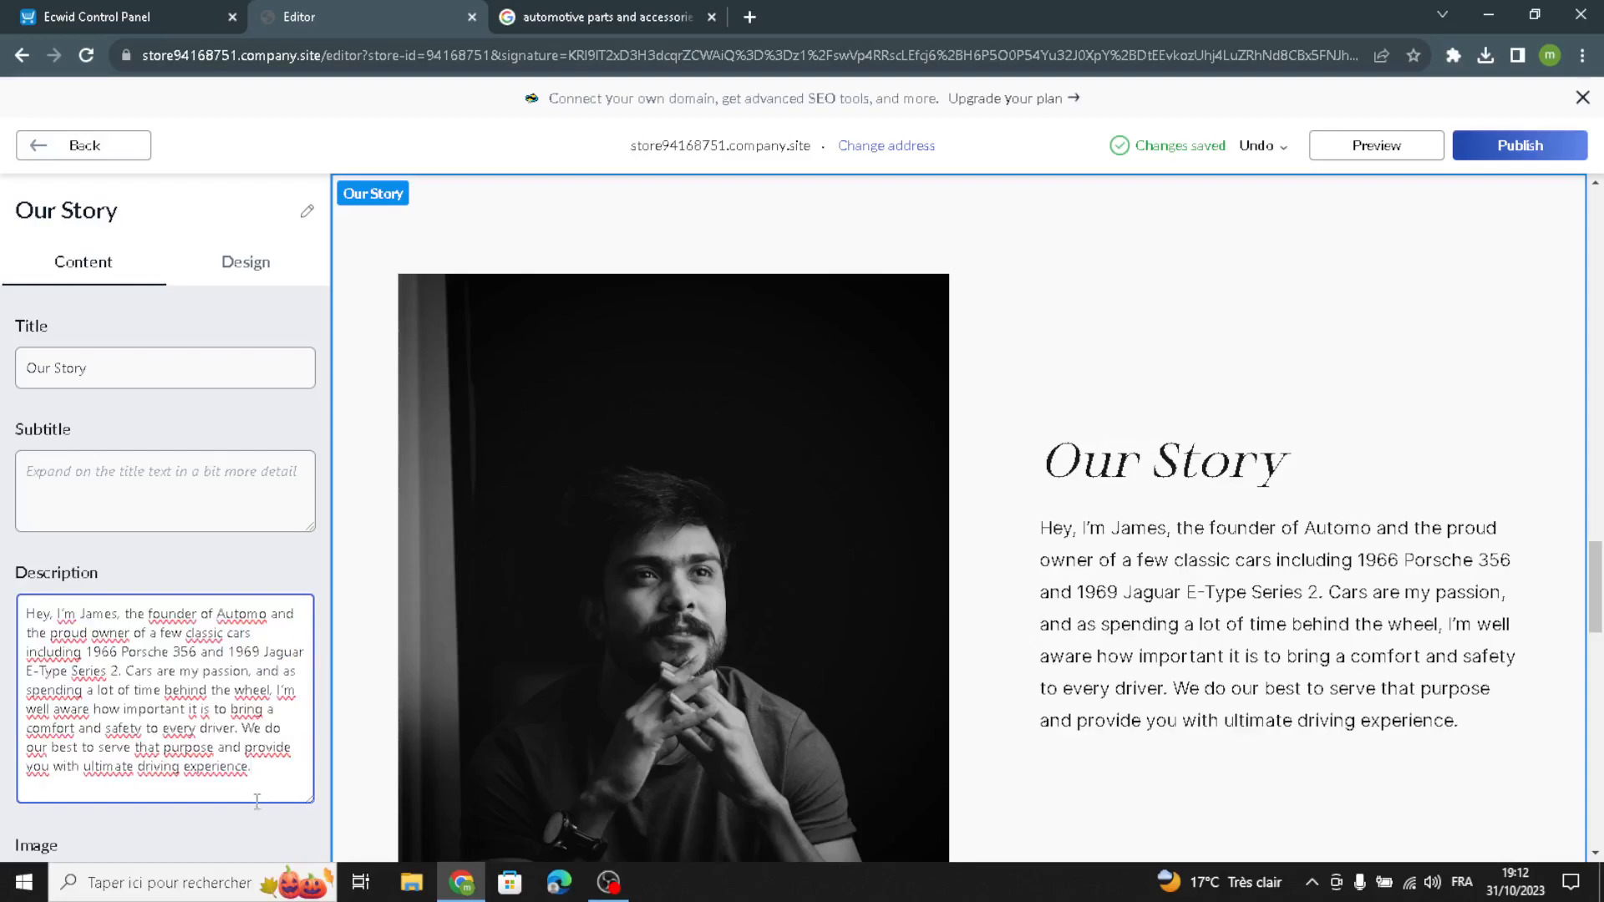
pyautogui.moveTo(257, 775)
pyautogui.mouseDown()
pyautogui.moveTo(128, 721)
pyautogui.moveTo(233, 789)
pyautogui.mouseUp()
pyautogui.click(235, 794)
pyautogui.scroll(-2, 251, 802)
pyautogui.scroll(2, 250, 802)
pyautogui.scroll(-2, 251, 802)
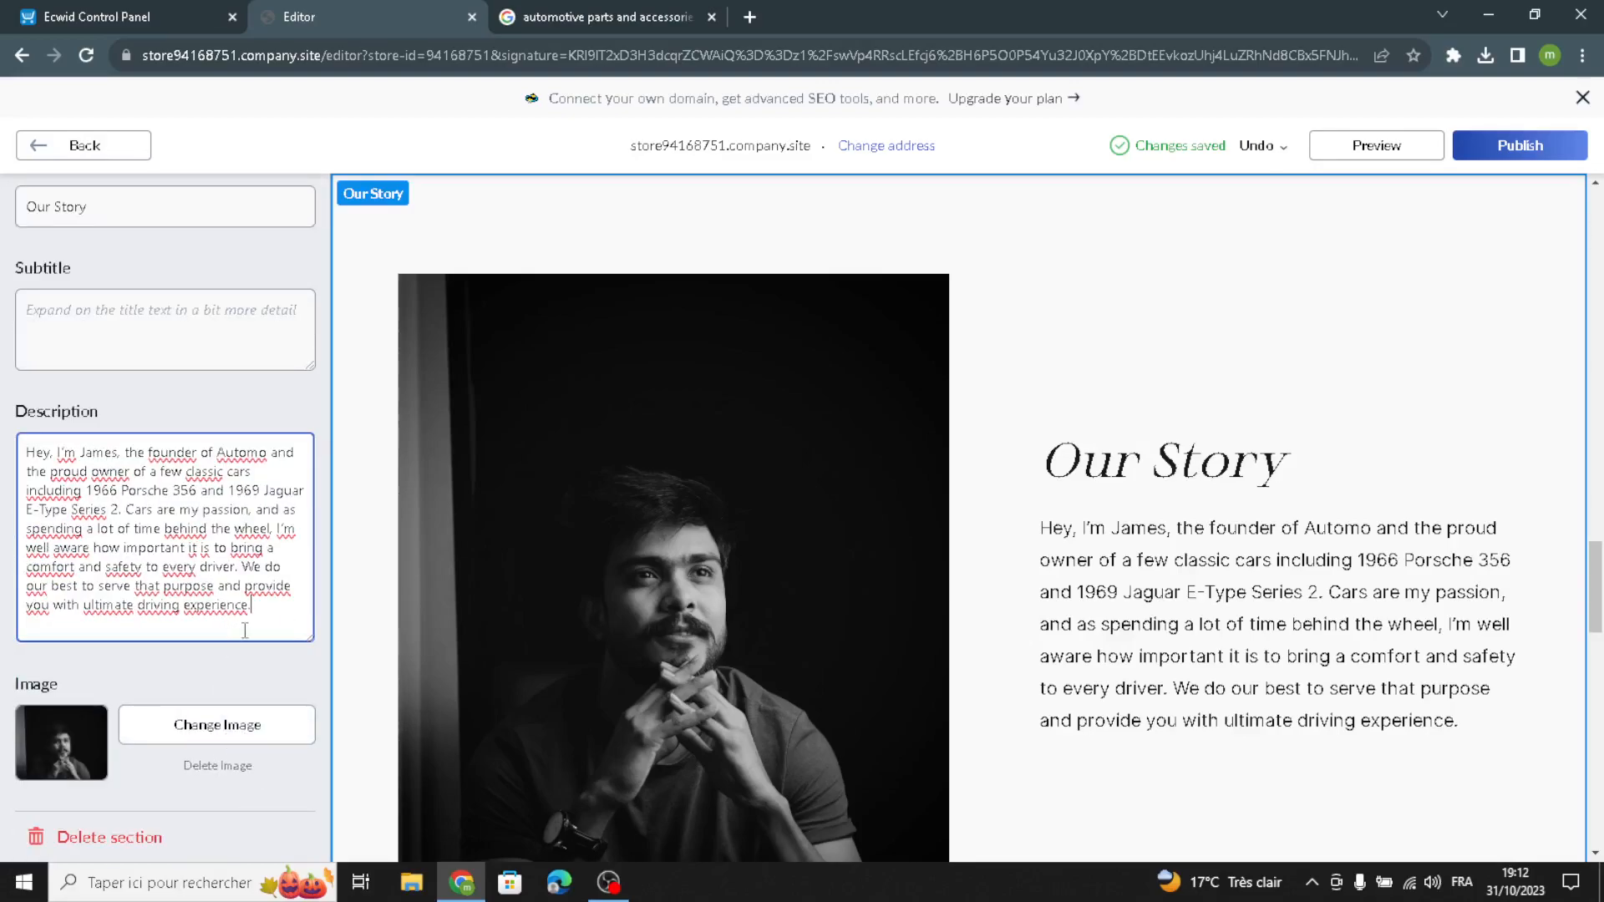
pyautogui.moveTo(251, 629); pyautogui.dragTo(4, 388)
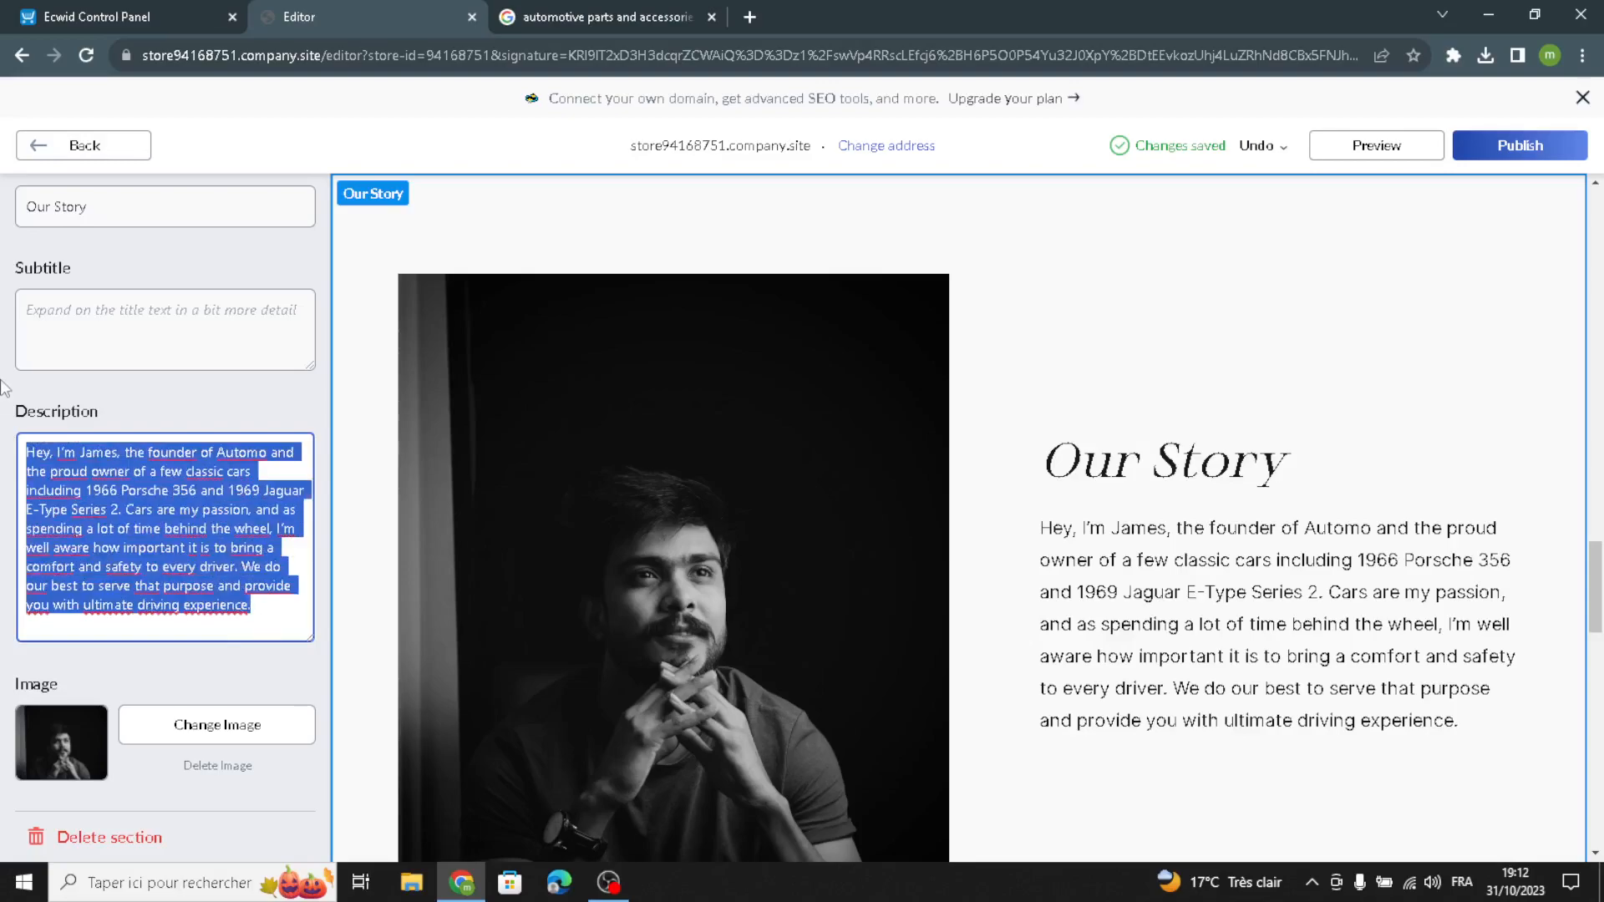
pyautogui.click(244, 689)
pyautogui.scroll(5, 246, 682)
# Set the Our Story section's layout to text on the left with the picture on the right
pyautogui.click(245, 262)
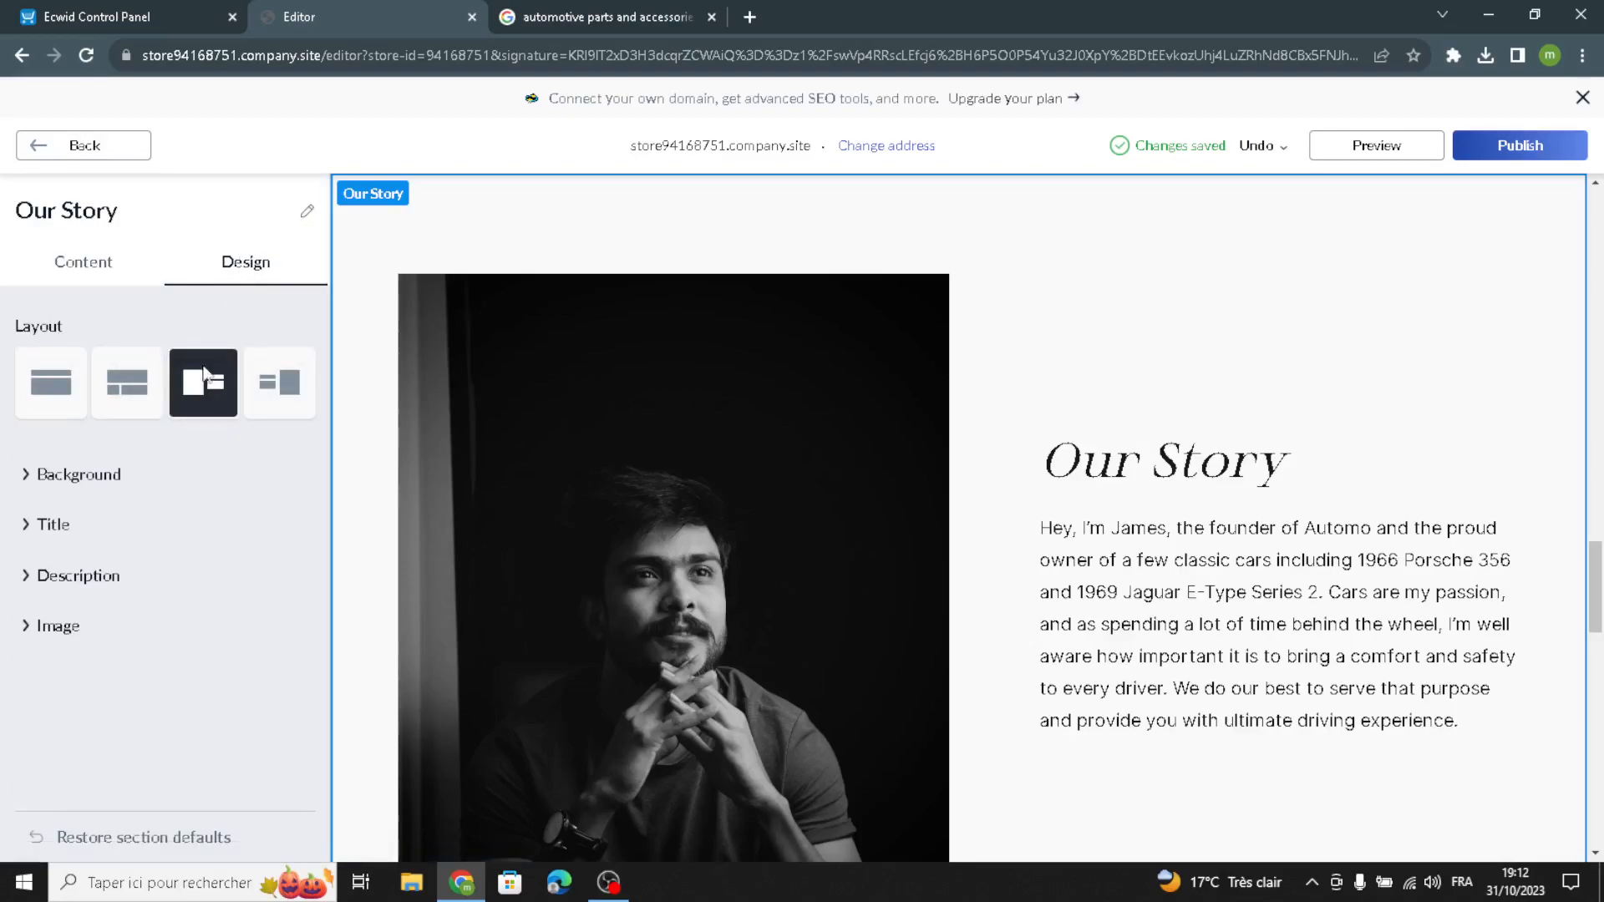
pyautogui.click(127, 383)
pyautogui.click(51, 383)
pyautogui.click(284, 388)
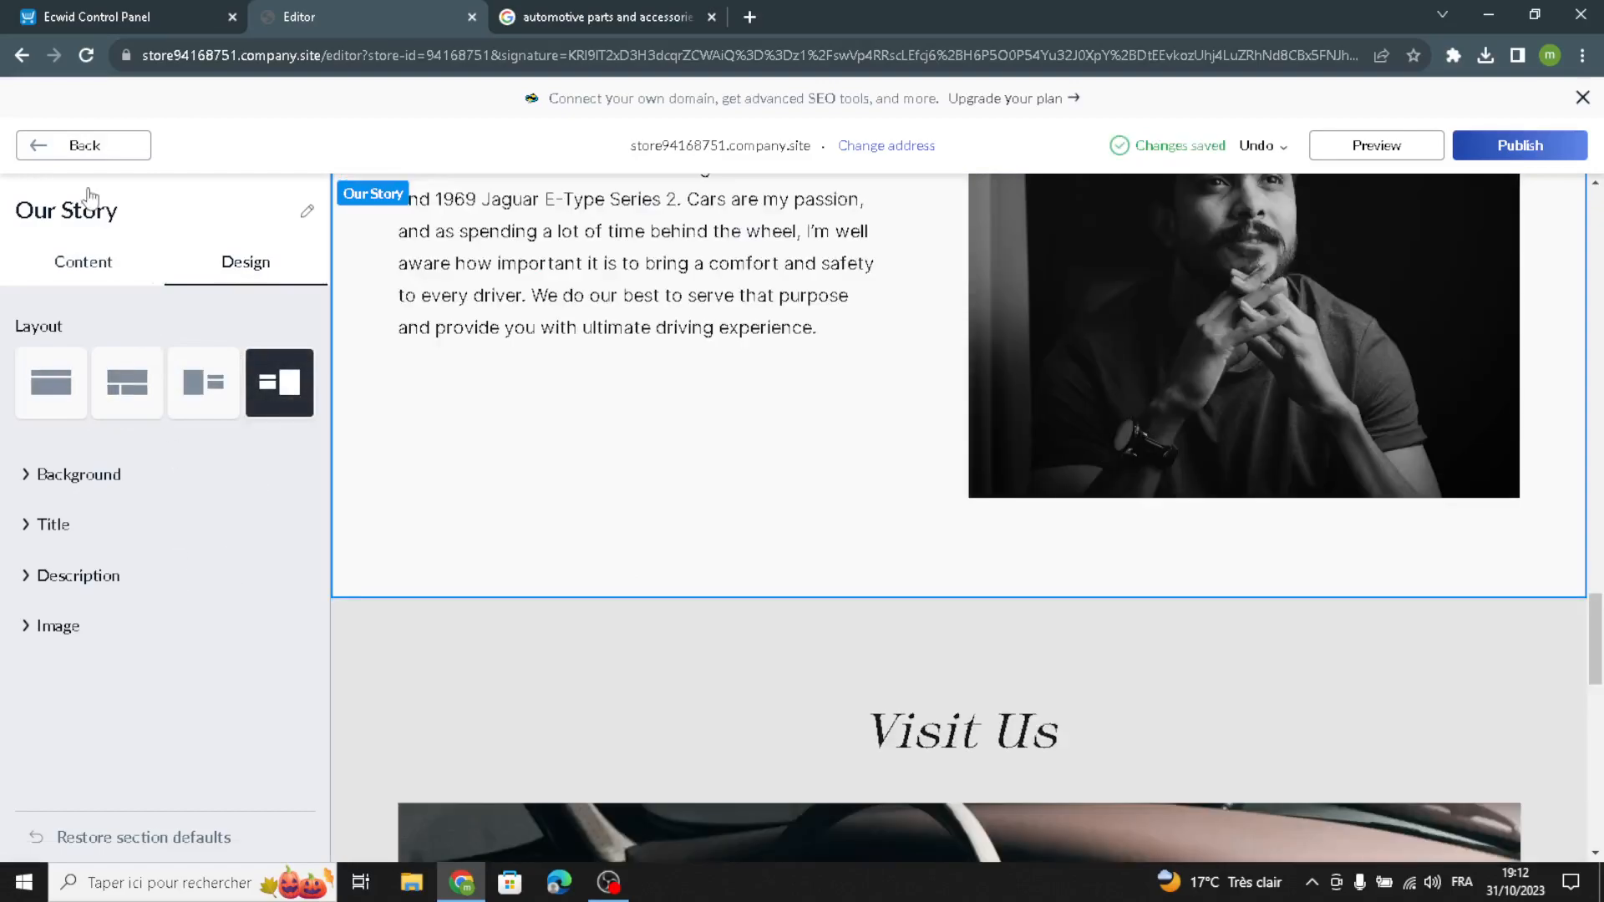
pyautogui.click(78, 145)
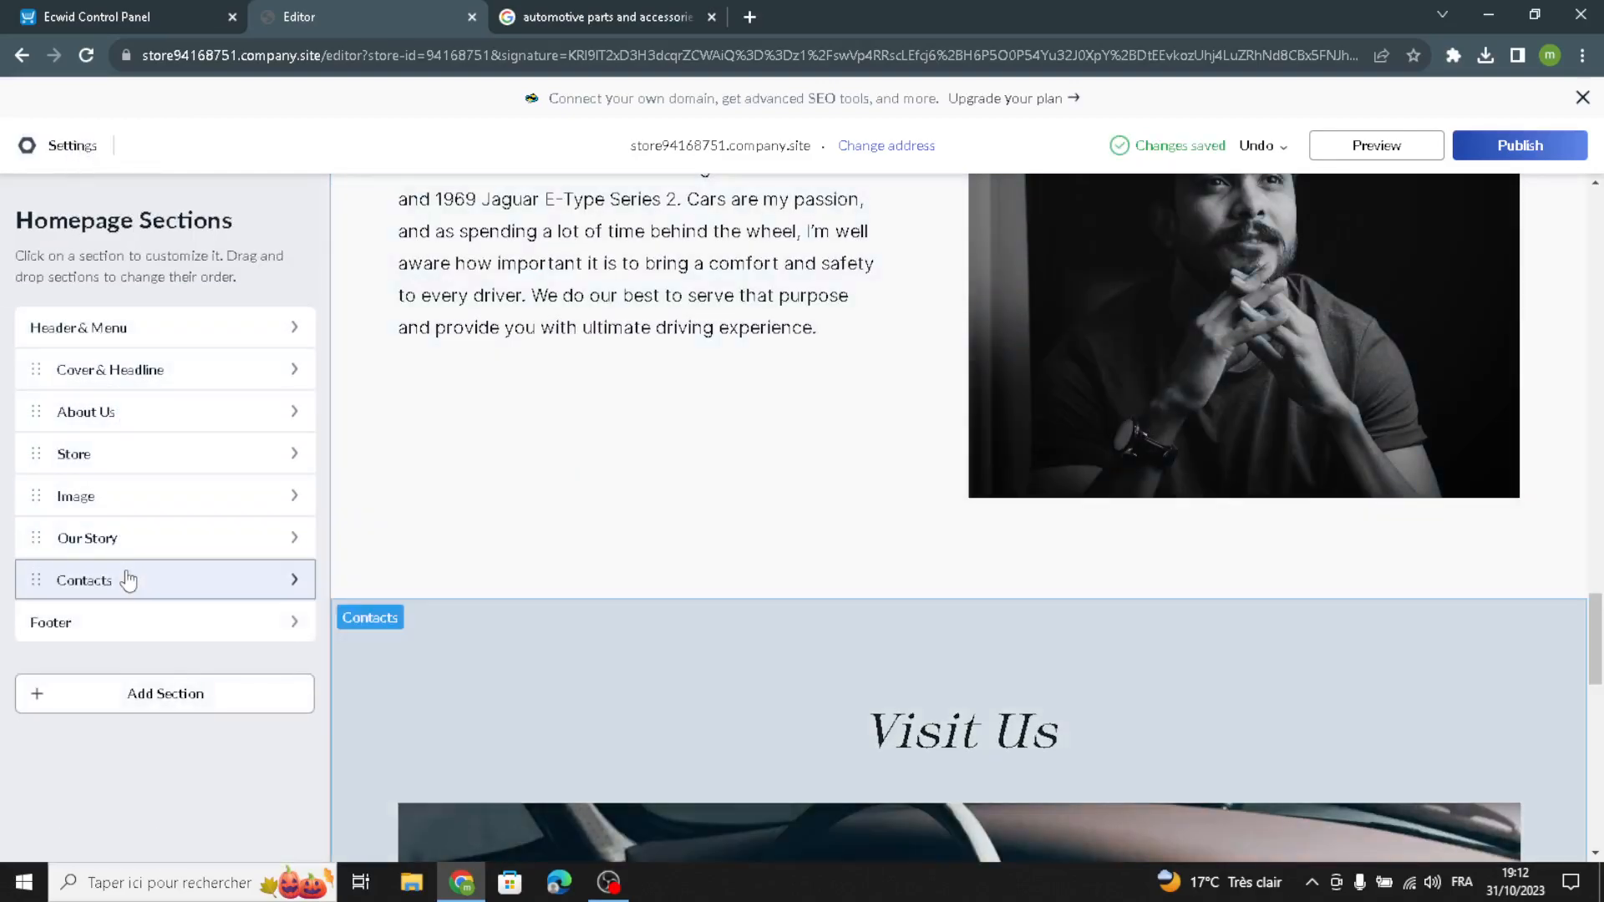
# Fill in the Contacts section's description with "We are always happy to see you."
pyautogui.click(128, 580)
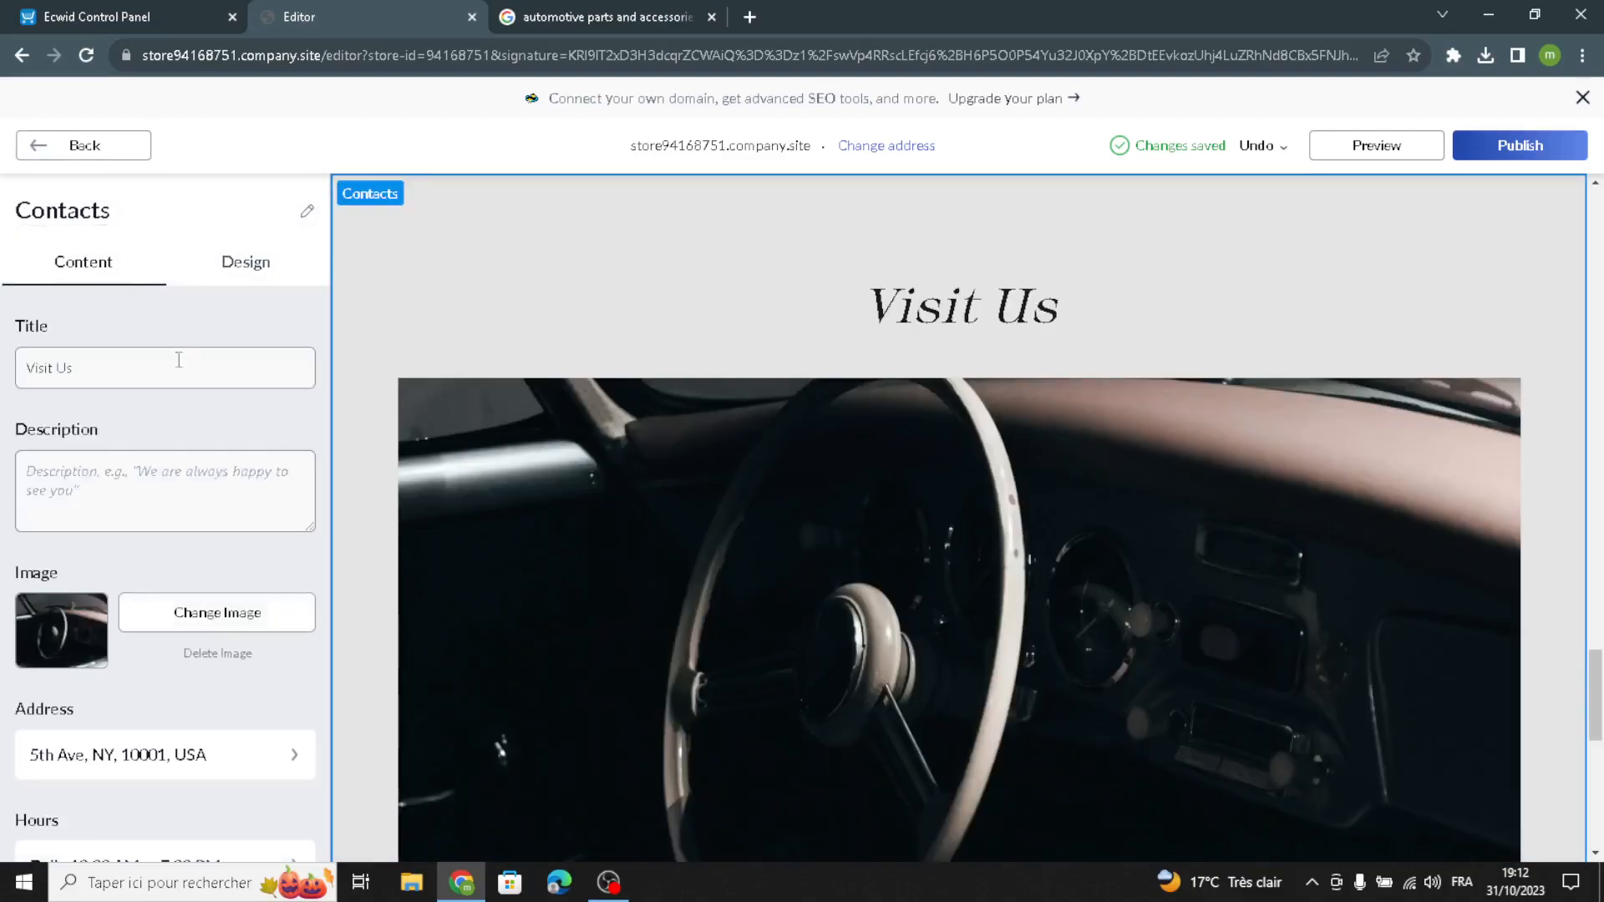
pyautogui.click(140, 460)
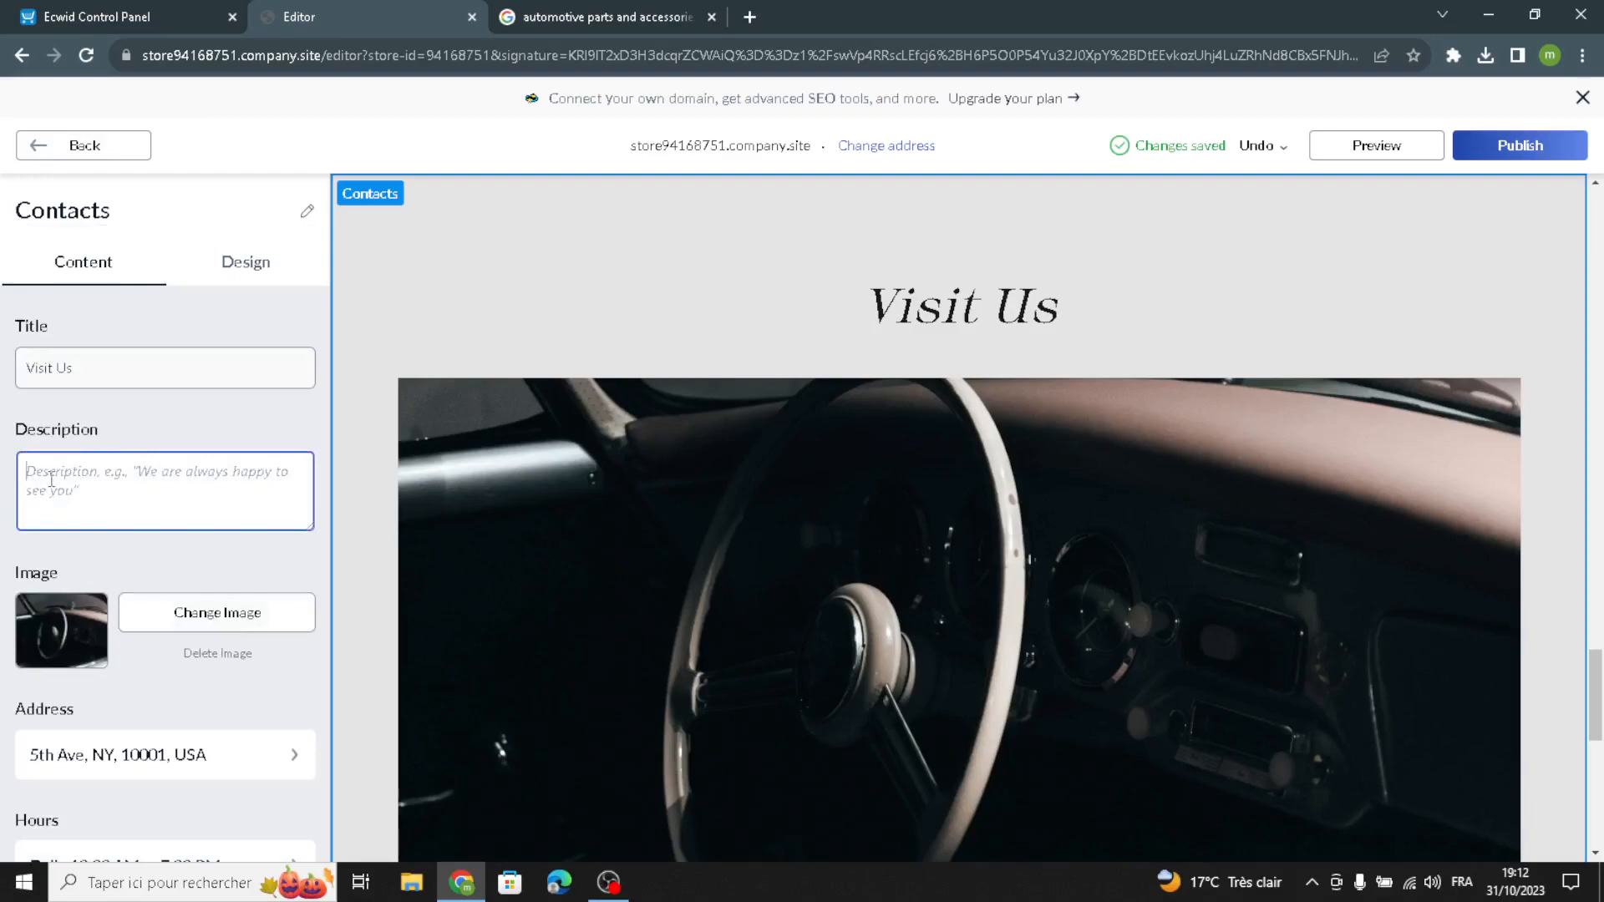
pyautogui.write('We')
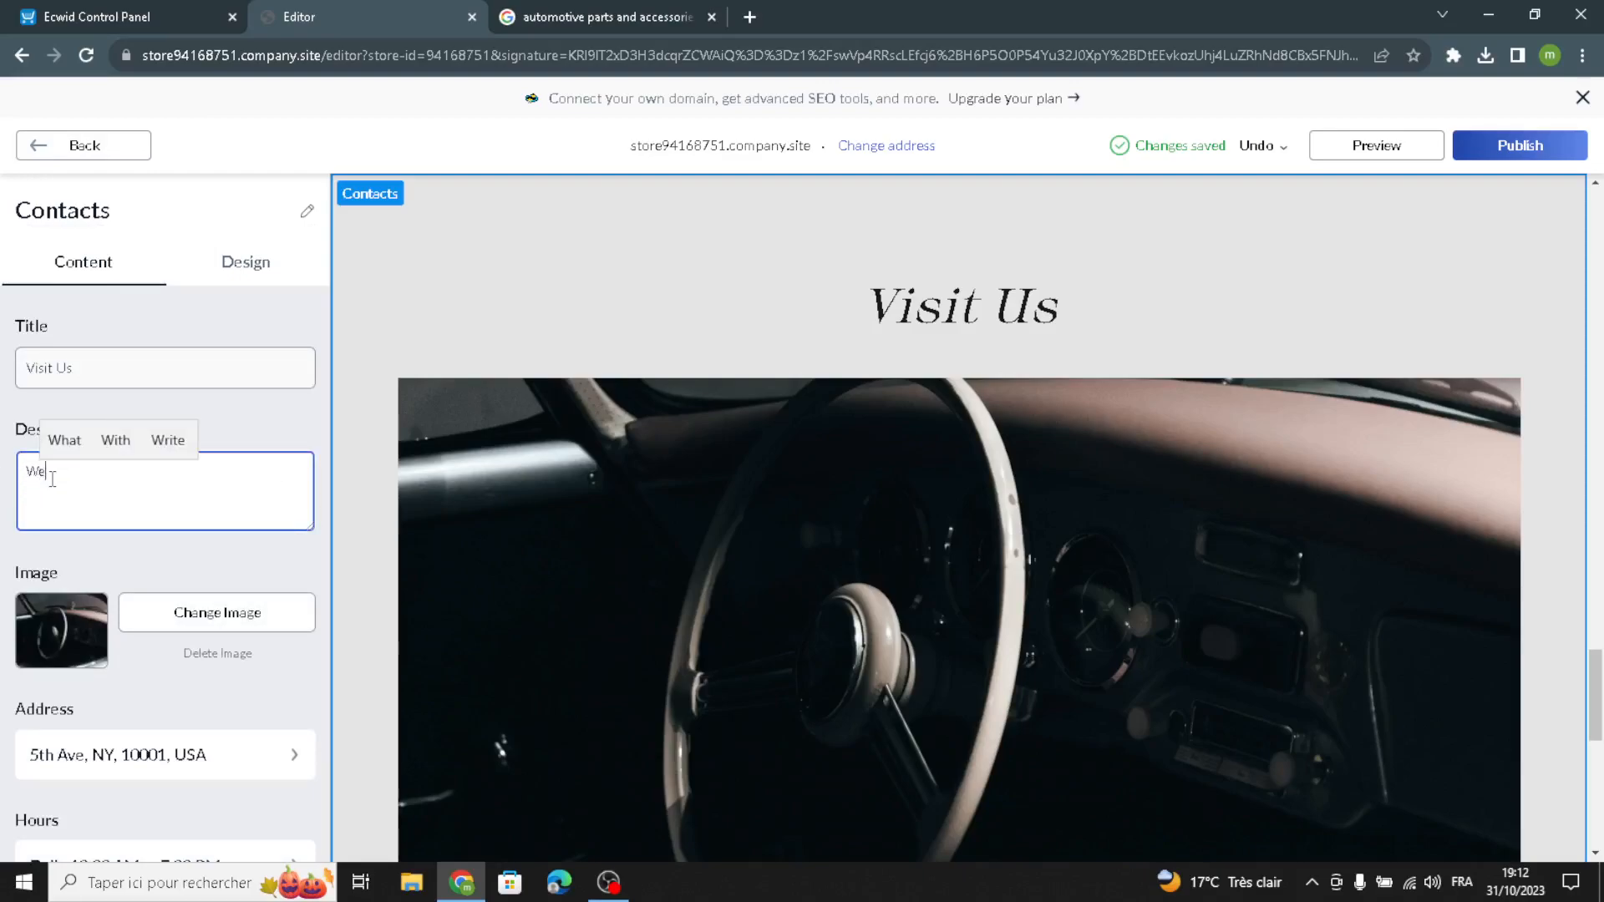
pyautogui.write(' are al')
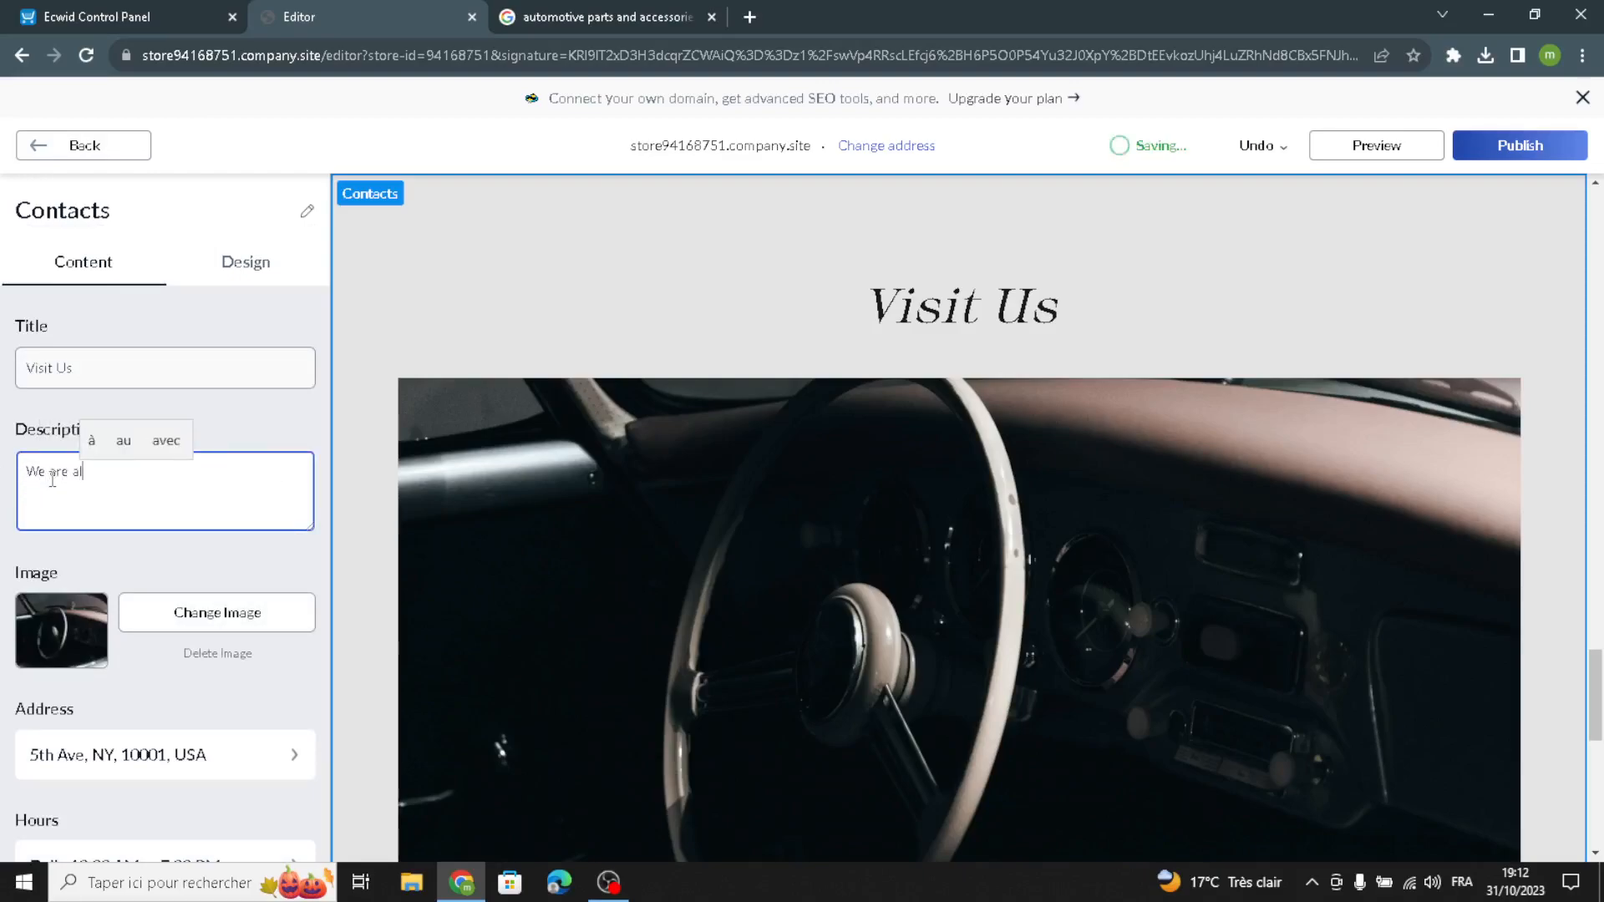
pyautogui.write('ways happ')
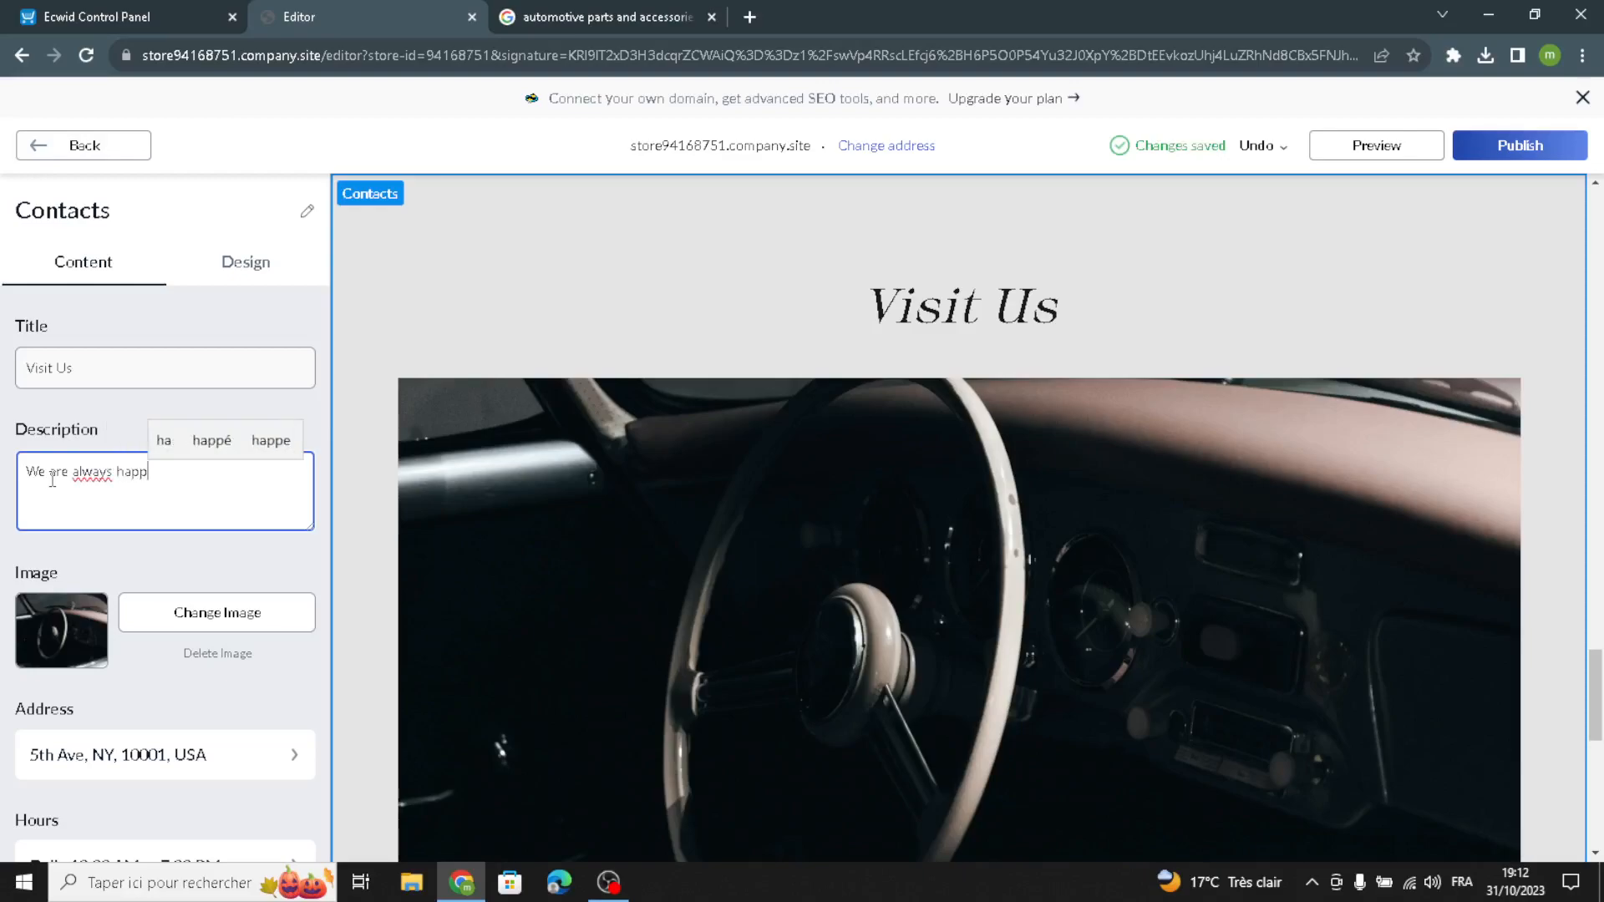
pyautogui.write('y to see you')
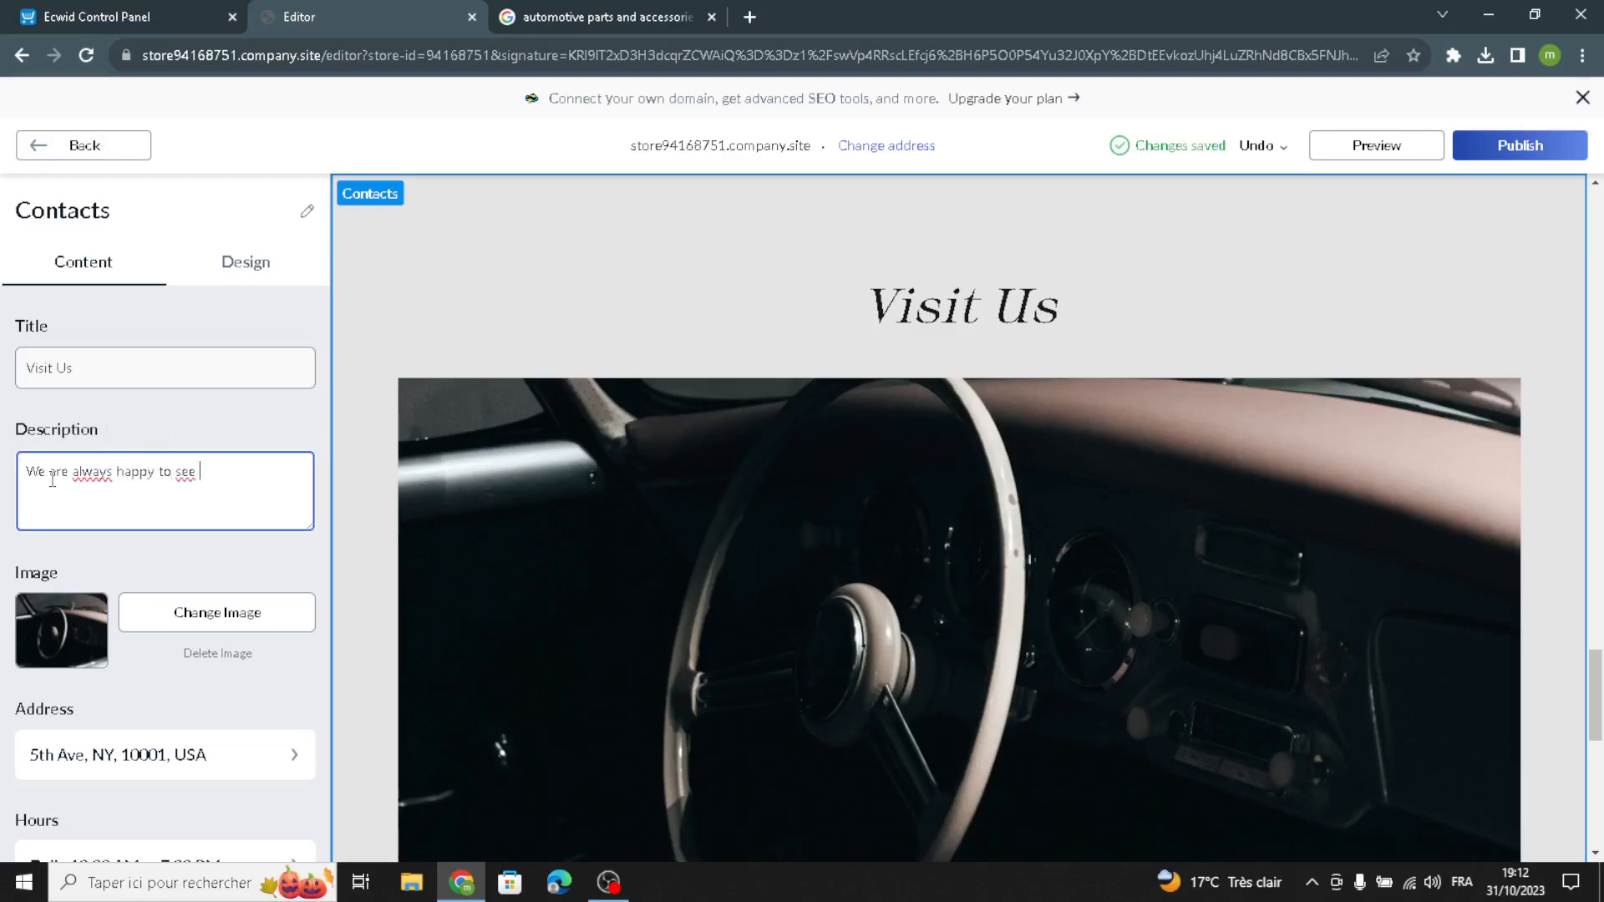
pyautogui.write('.')
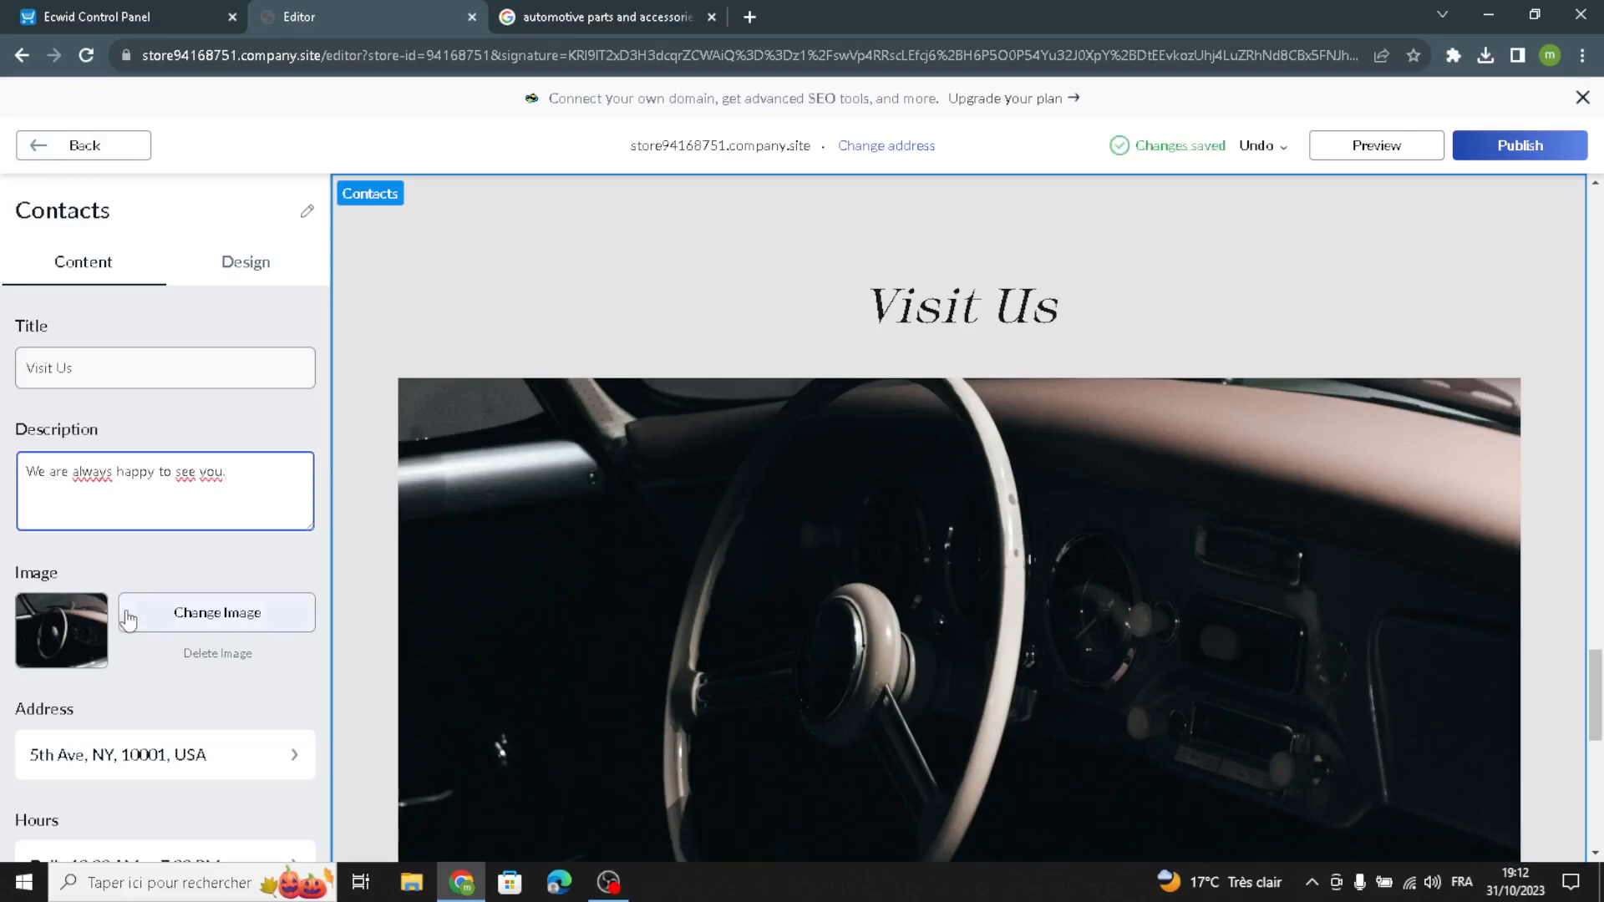
# Examine the Contacts section's address, Google Maps settings, hours, contact information, social profiles and action link
pyautogui.scroll(-2, 167, 577)
pyautogui.scroll(1, 167, 576)
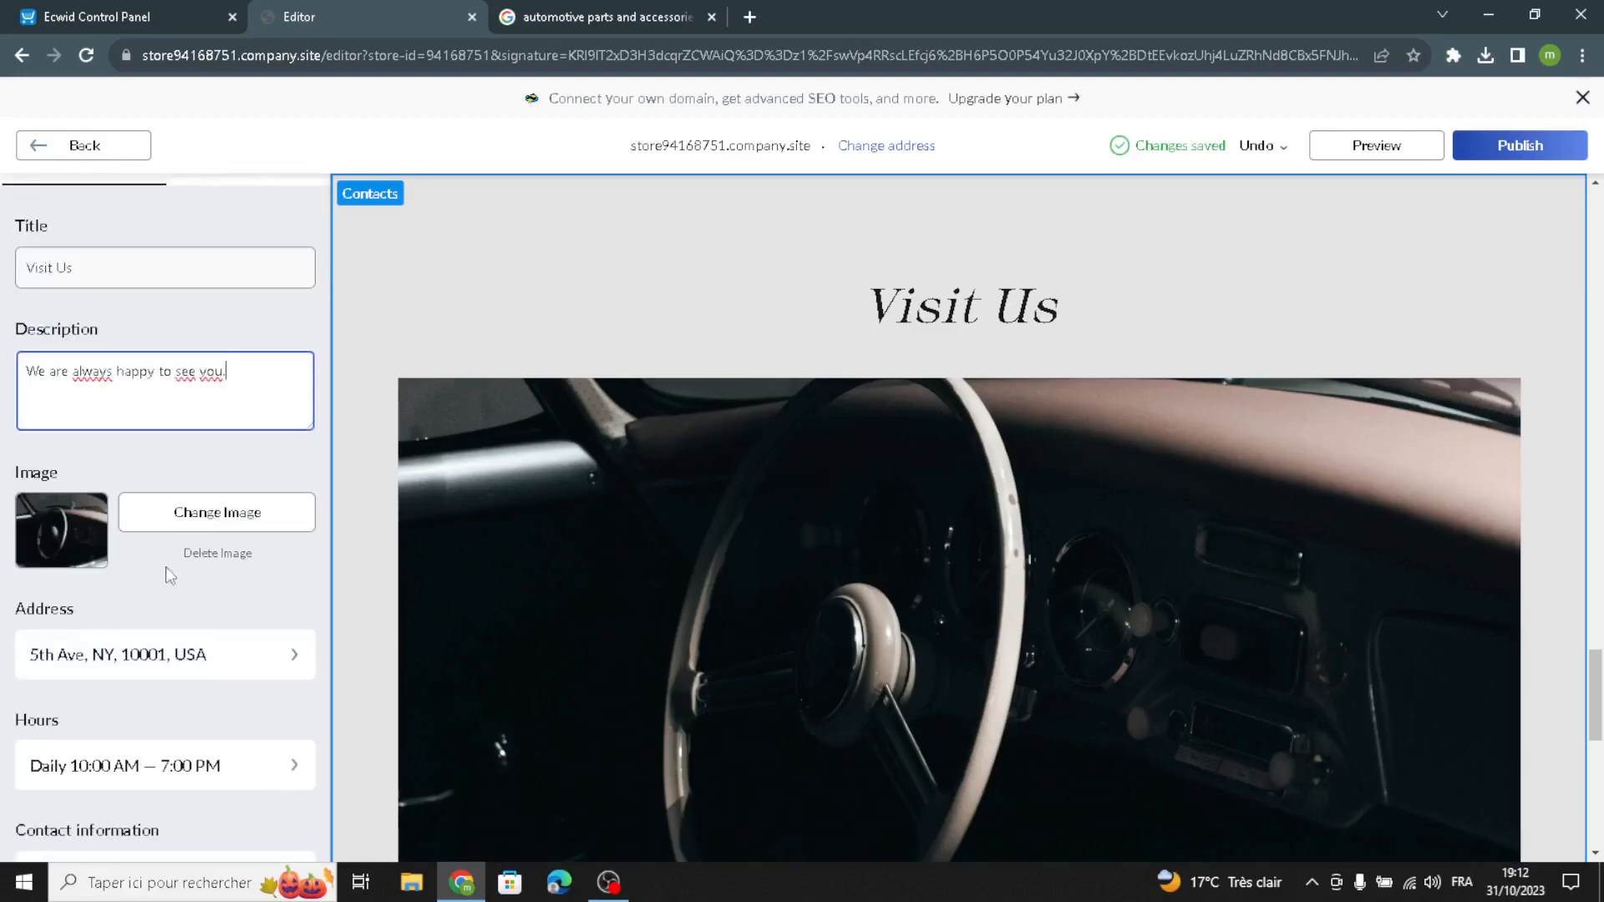
pyautogui.click(139, 654)
pyautogui.click(180, 439)
pyautogui.hotkey('ctrl', 'a')
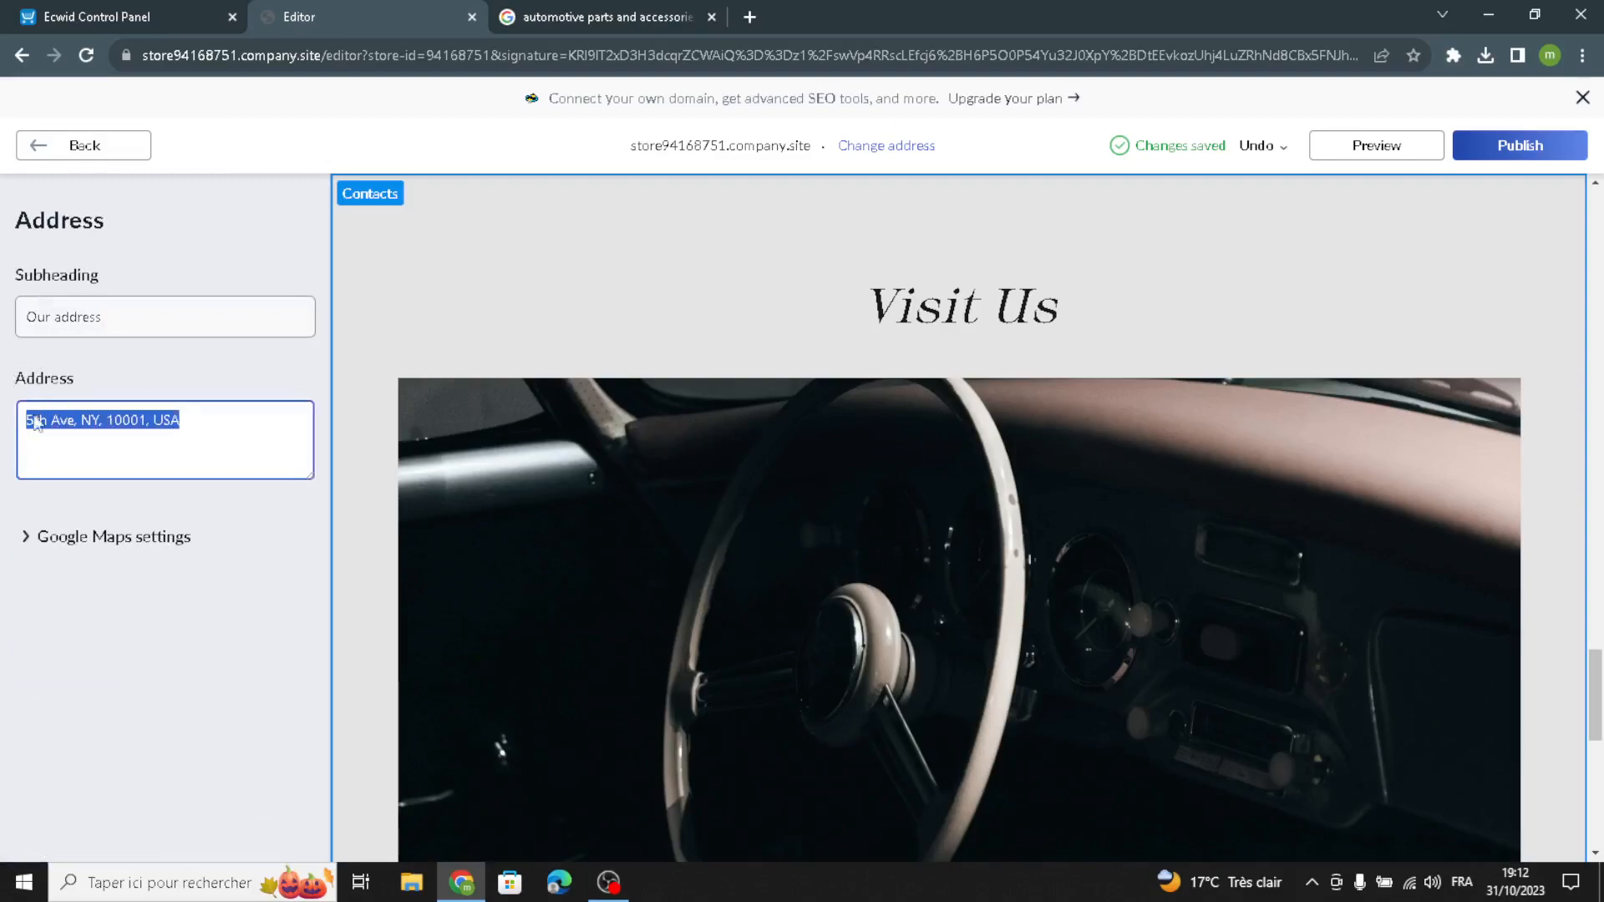
pyautogui.click(110, 537)
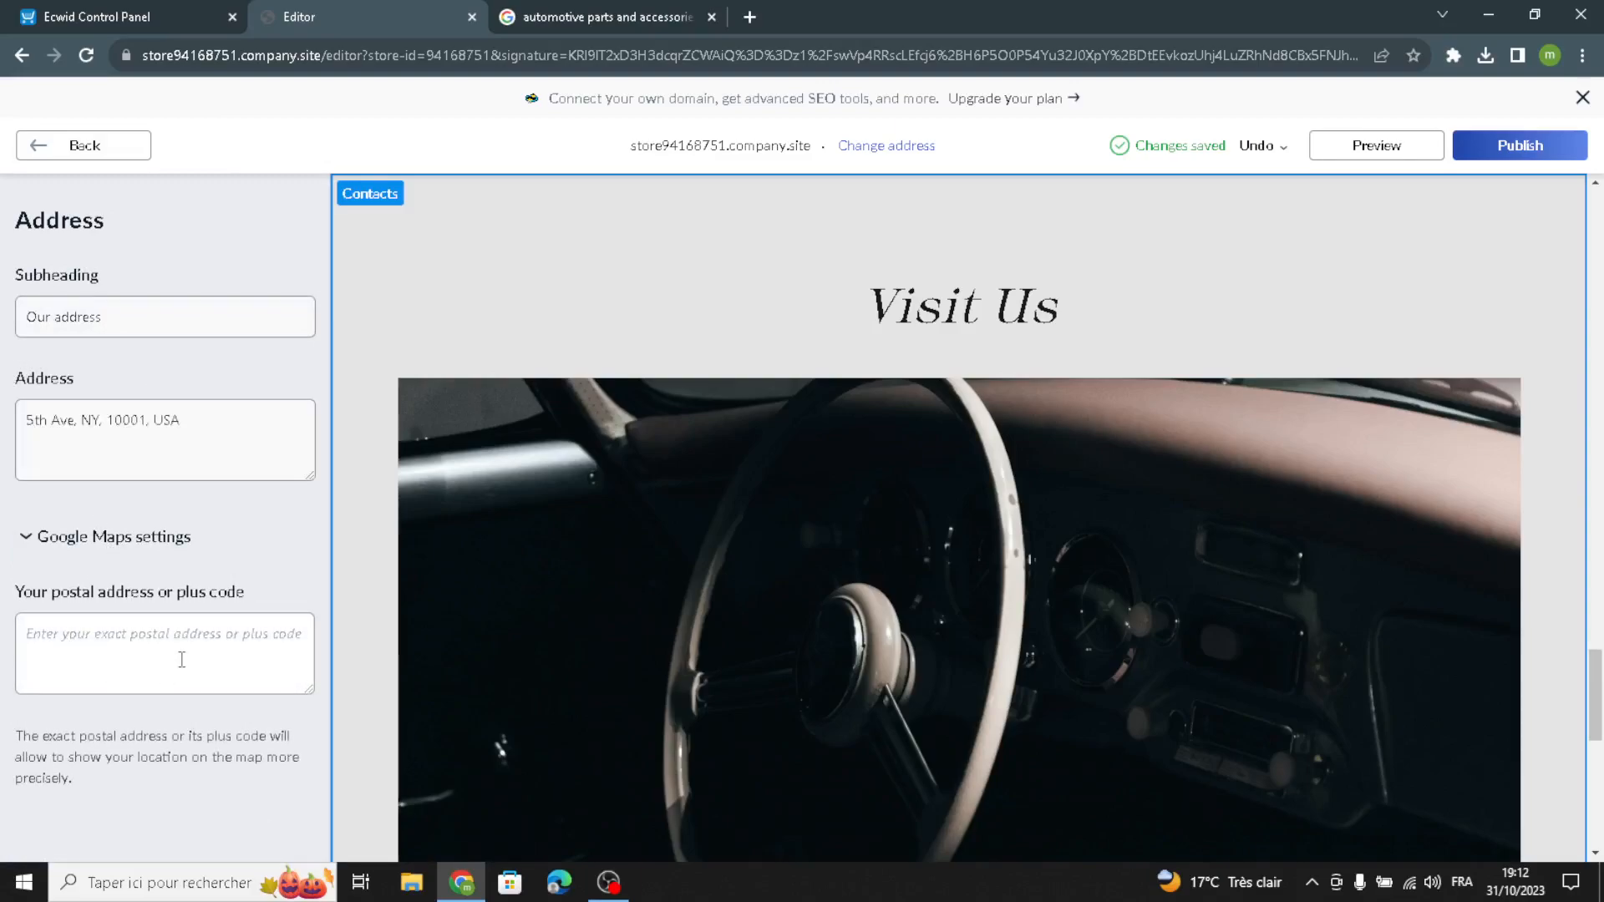
pyautogui.click(83, 146)
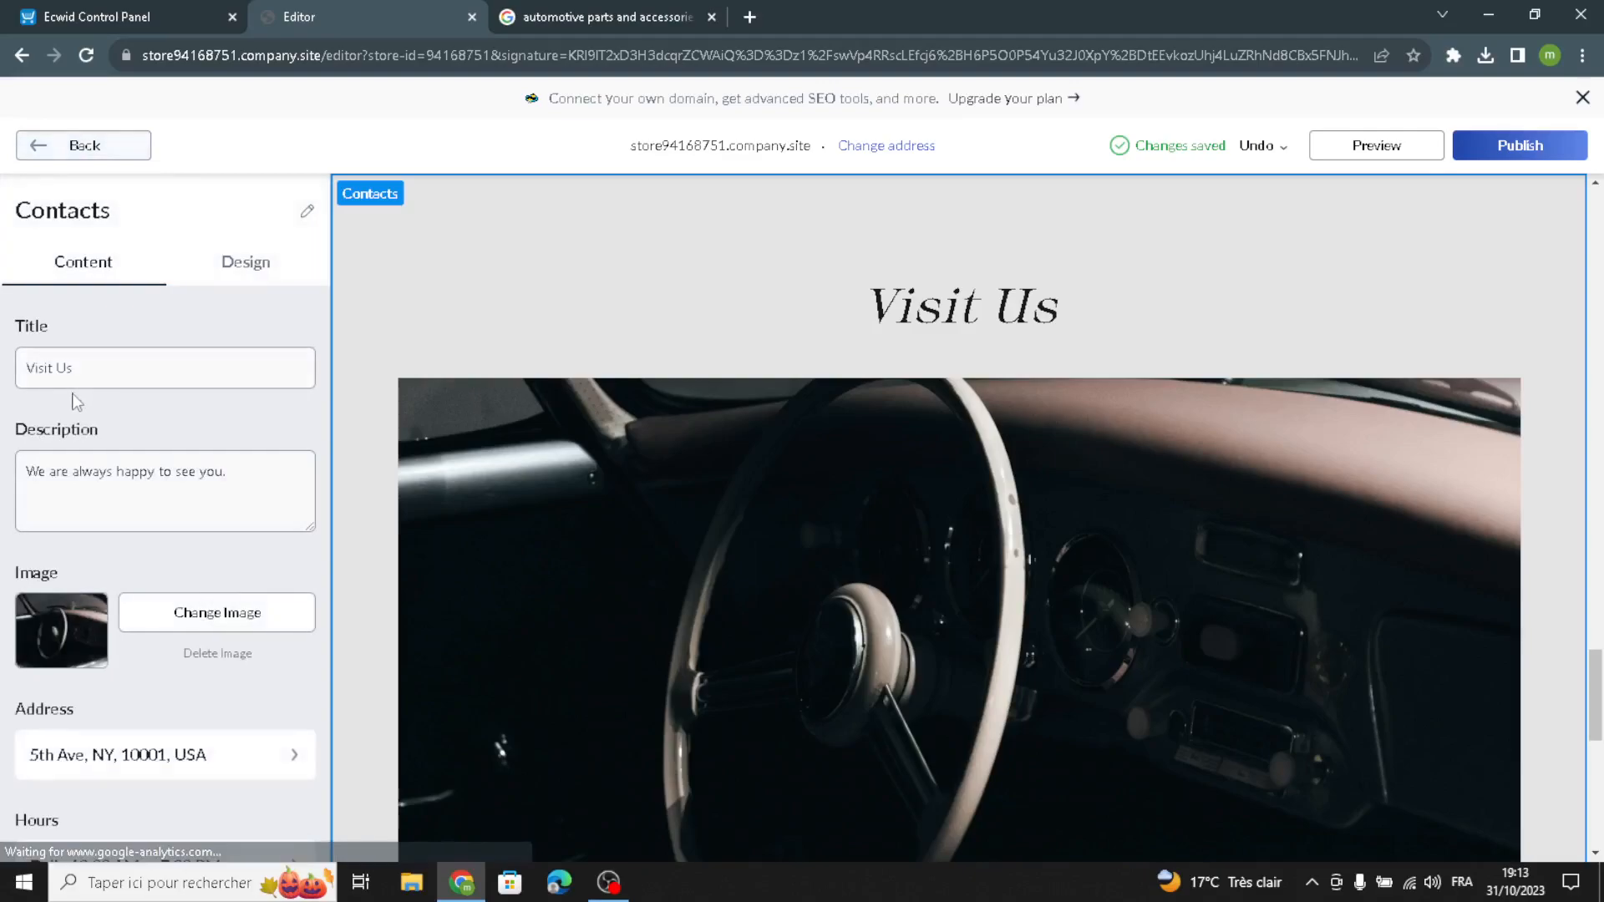
pyautogui.scroll(-3, 80, 501)
pyautogui.click(80, 568)
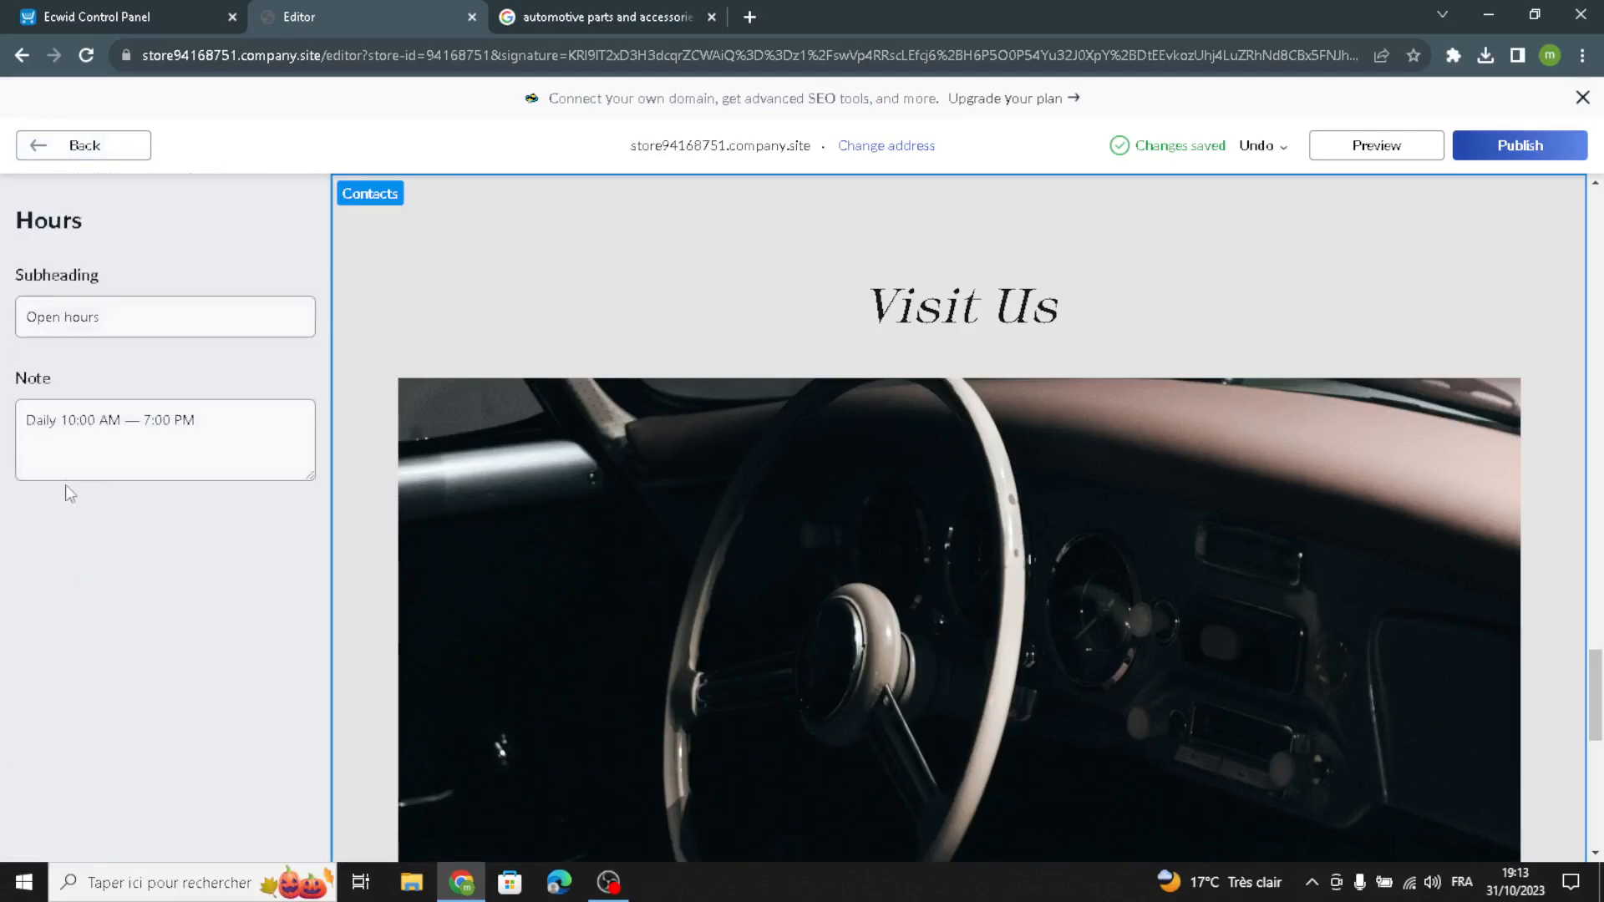
pyautogui.click(125, 144)
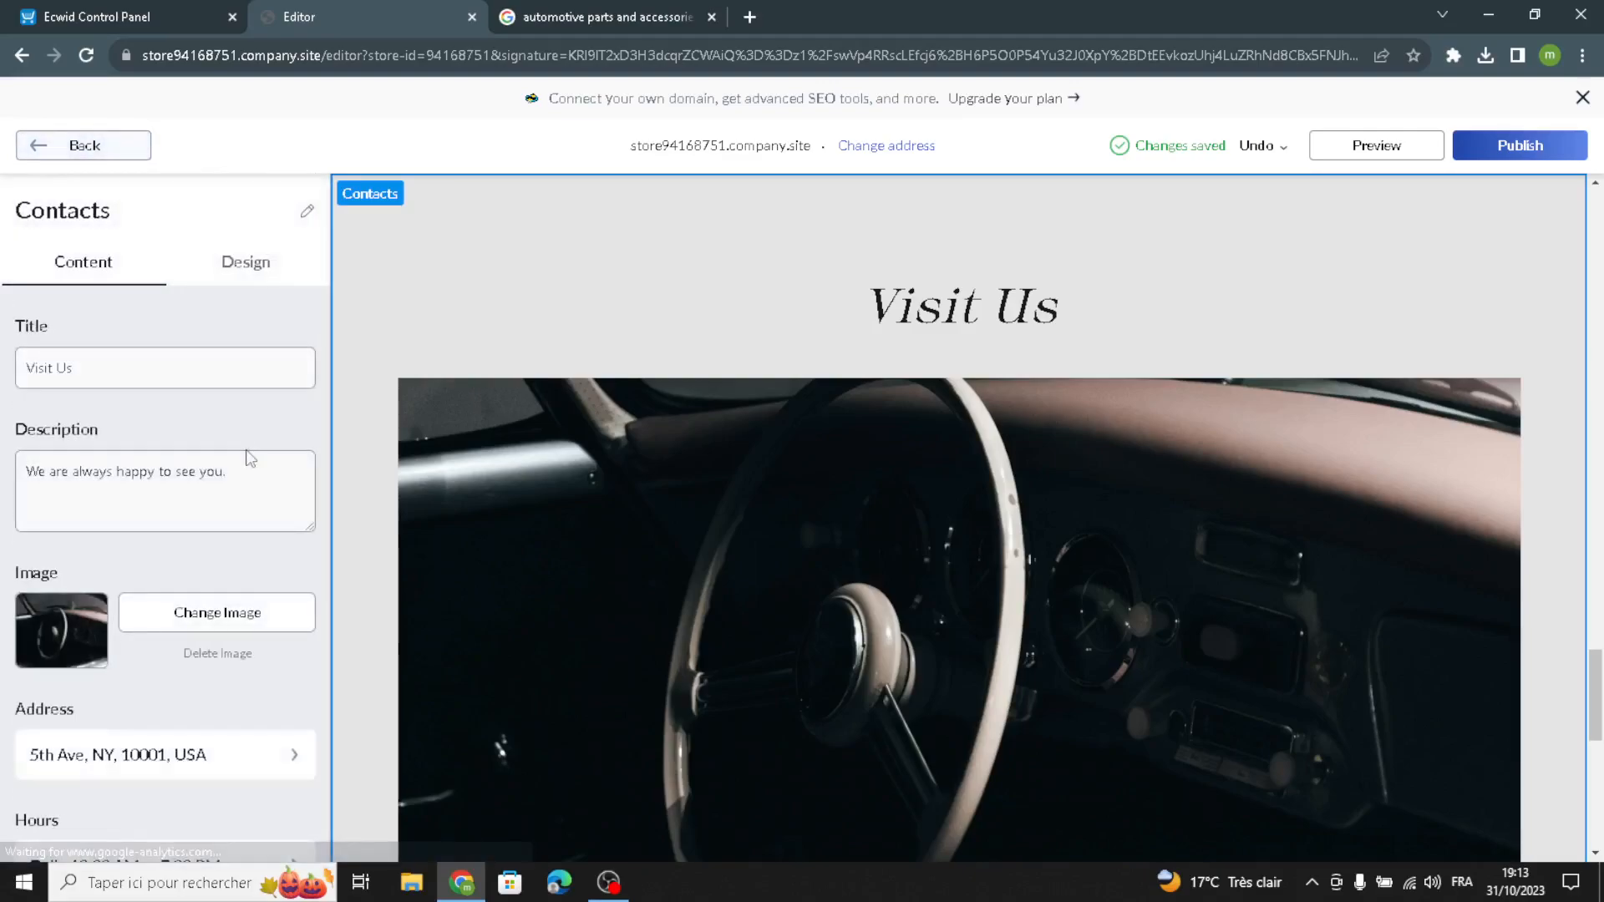
pyautogui.scroll(-3, 45, 588)
pyautogui.scroll(-3, 53, 718)
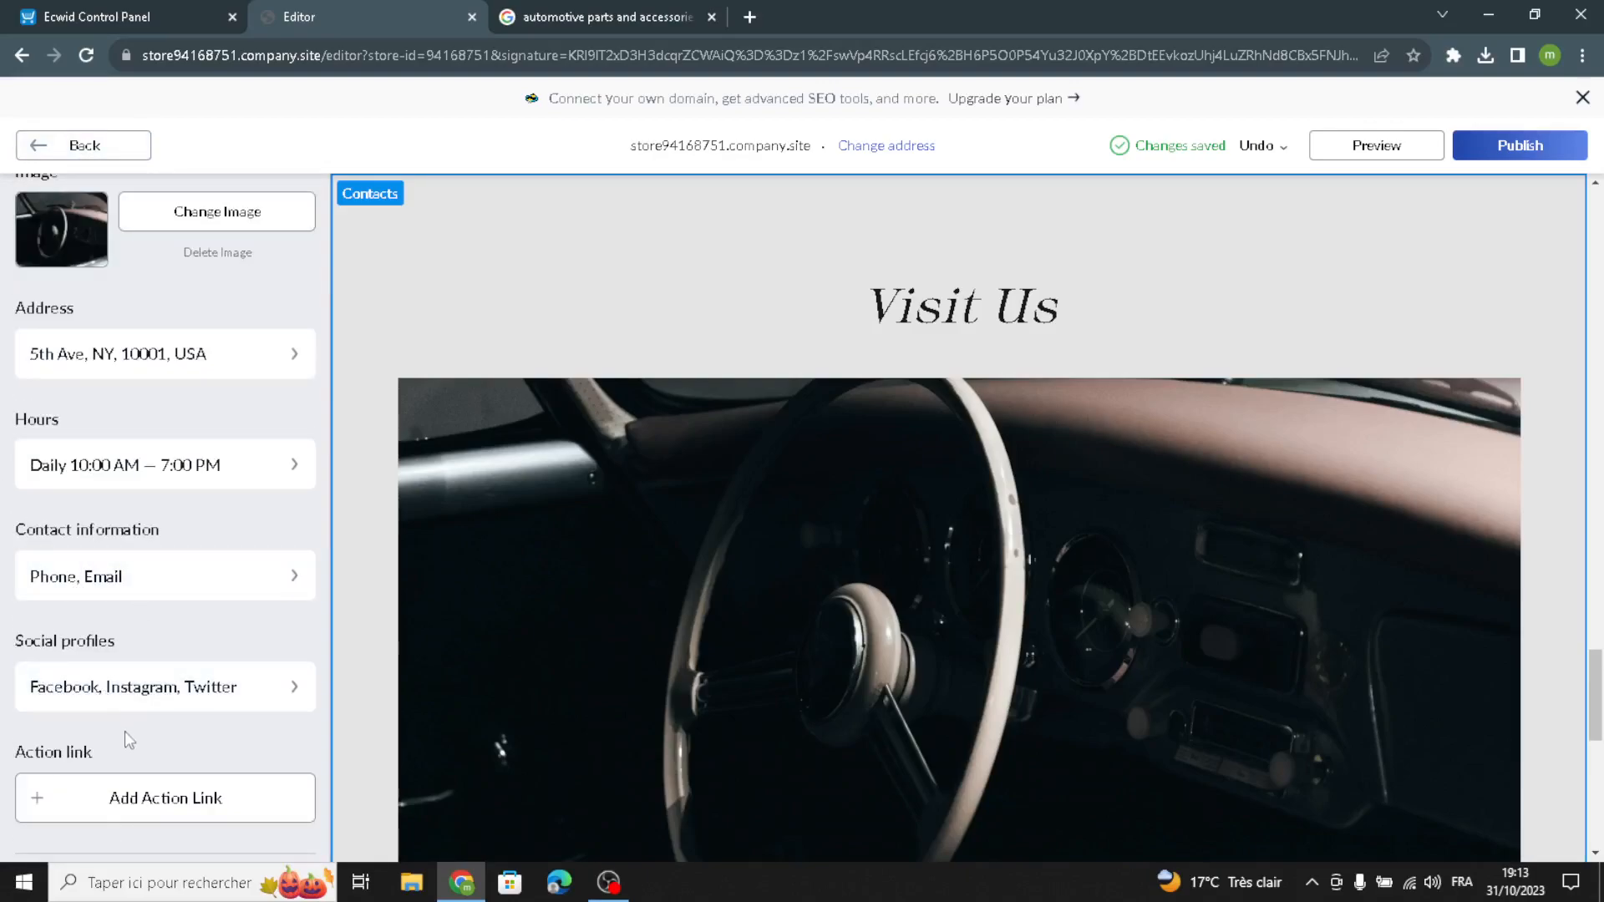
pyautogui.scroll(-1, 142, 702)
pyautogui.scroll(7, 165, 543)
# Give the Contacts section the layout with the map left of the contact details and background colour #9AAAB8
pyautogui.click(227, 269)
pyautogui.click(144, 360)
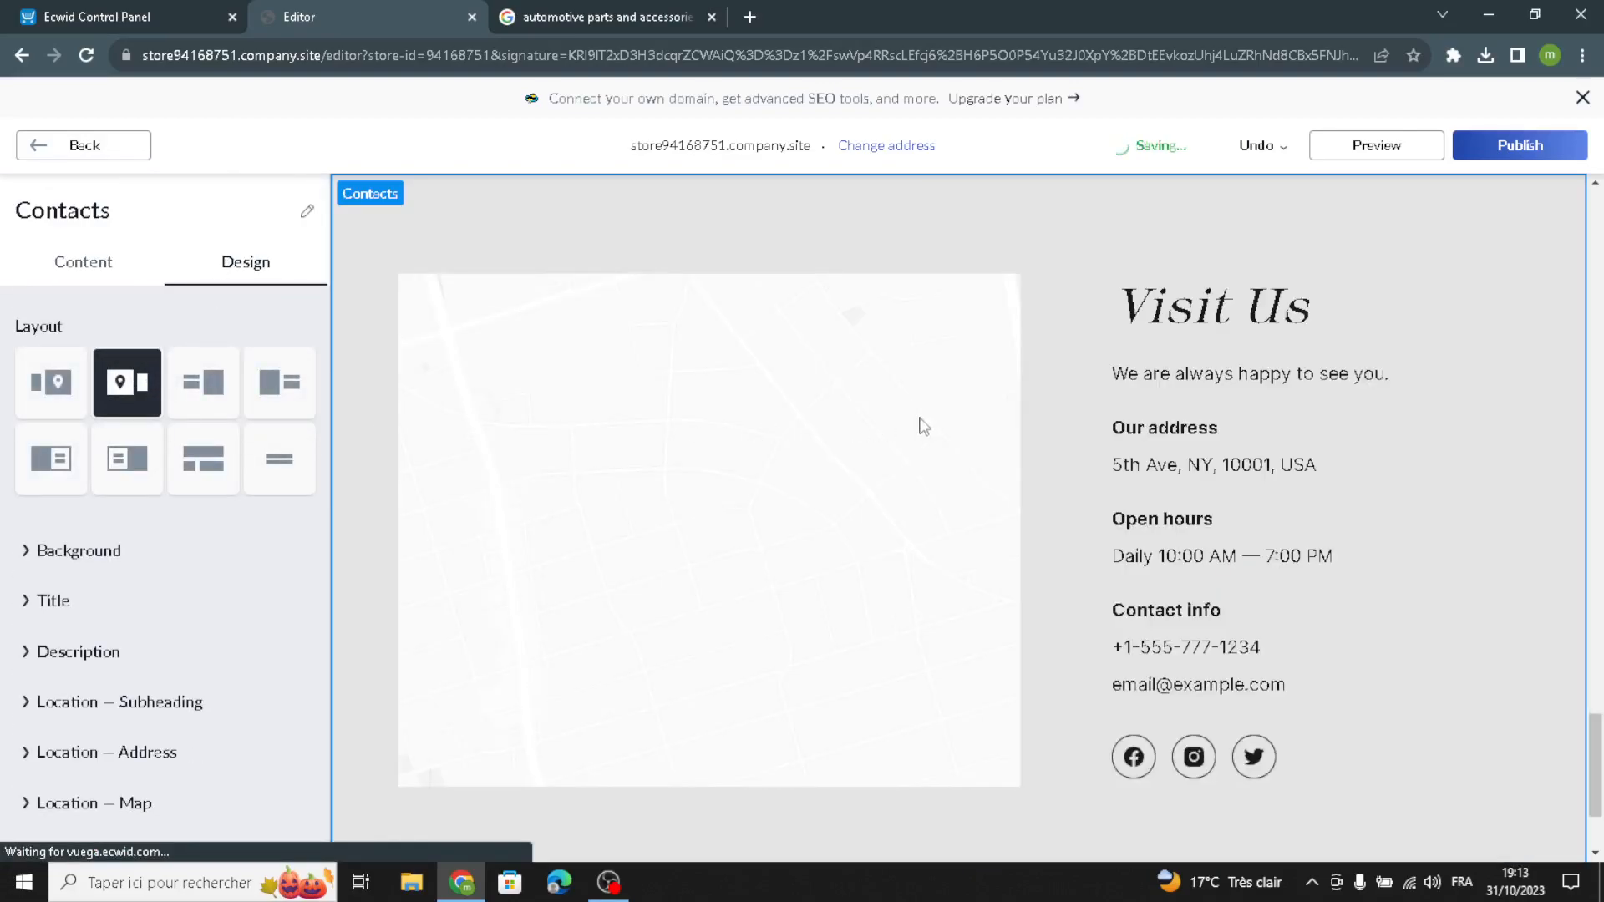
pyautogui.click(92, 555)
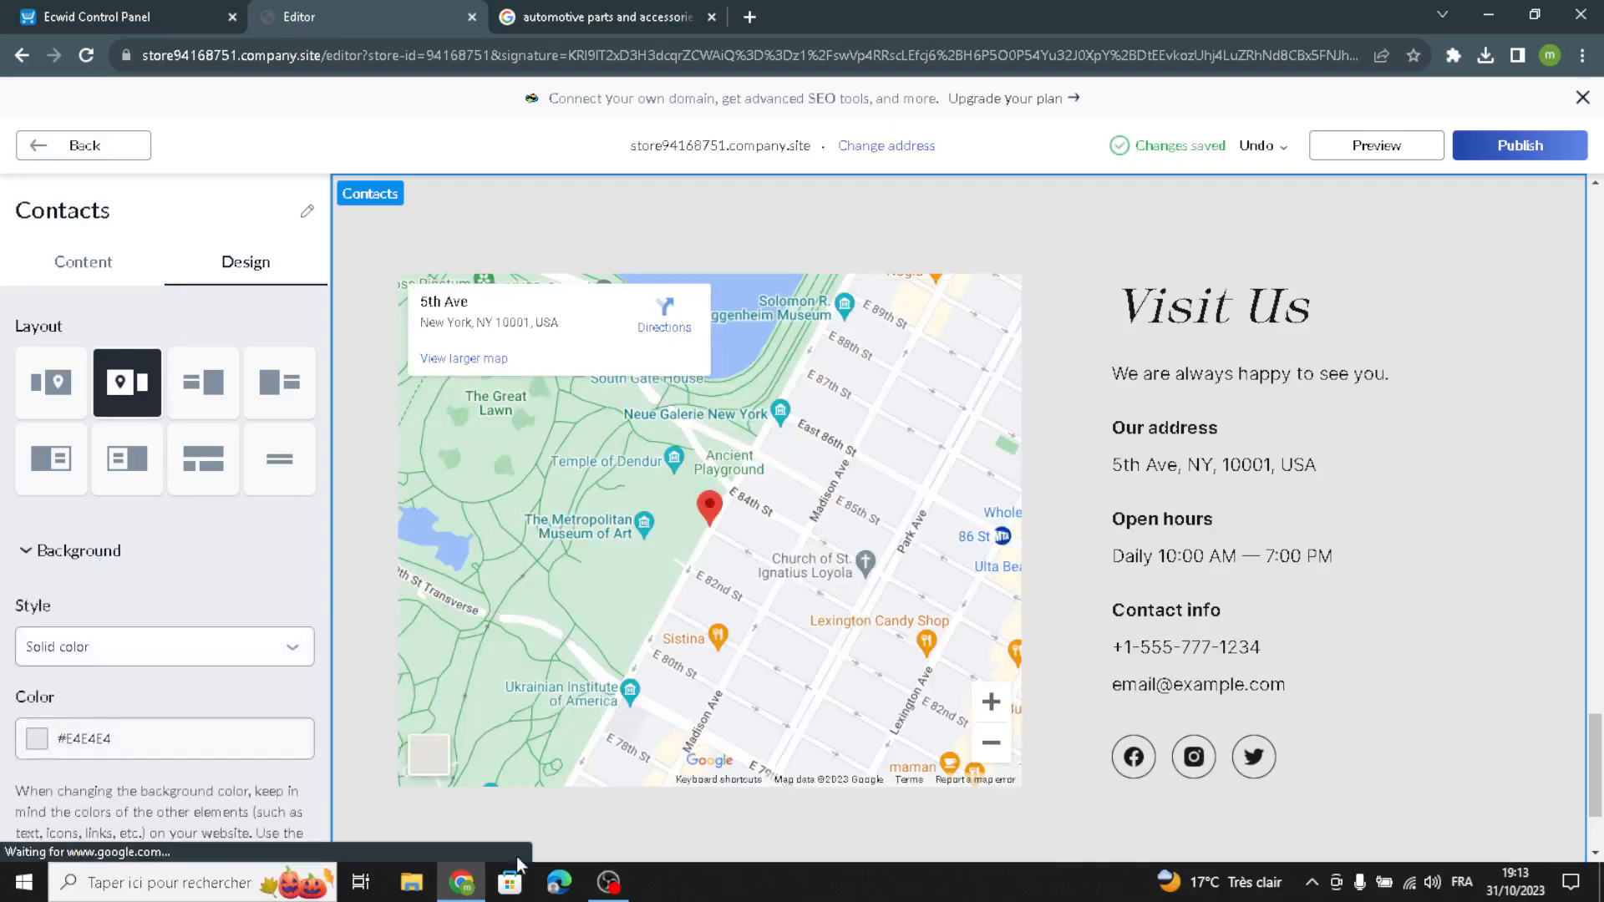
pyautogui.click(37, 741)
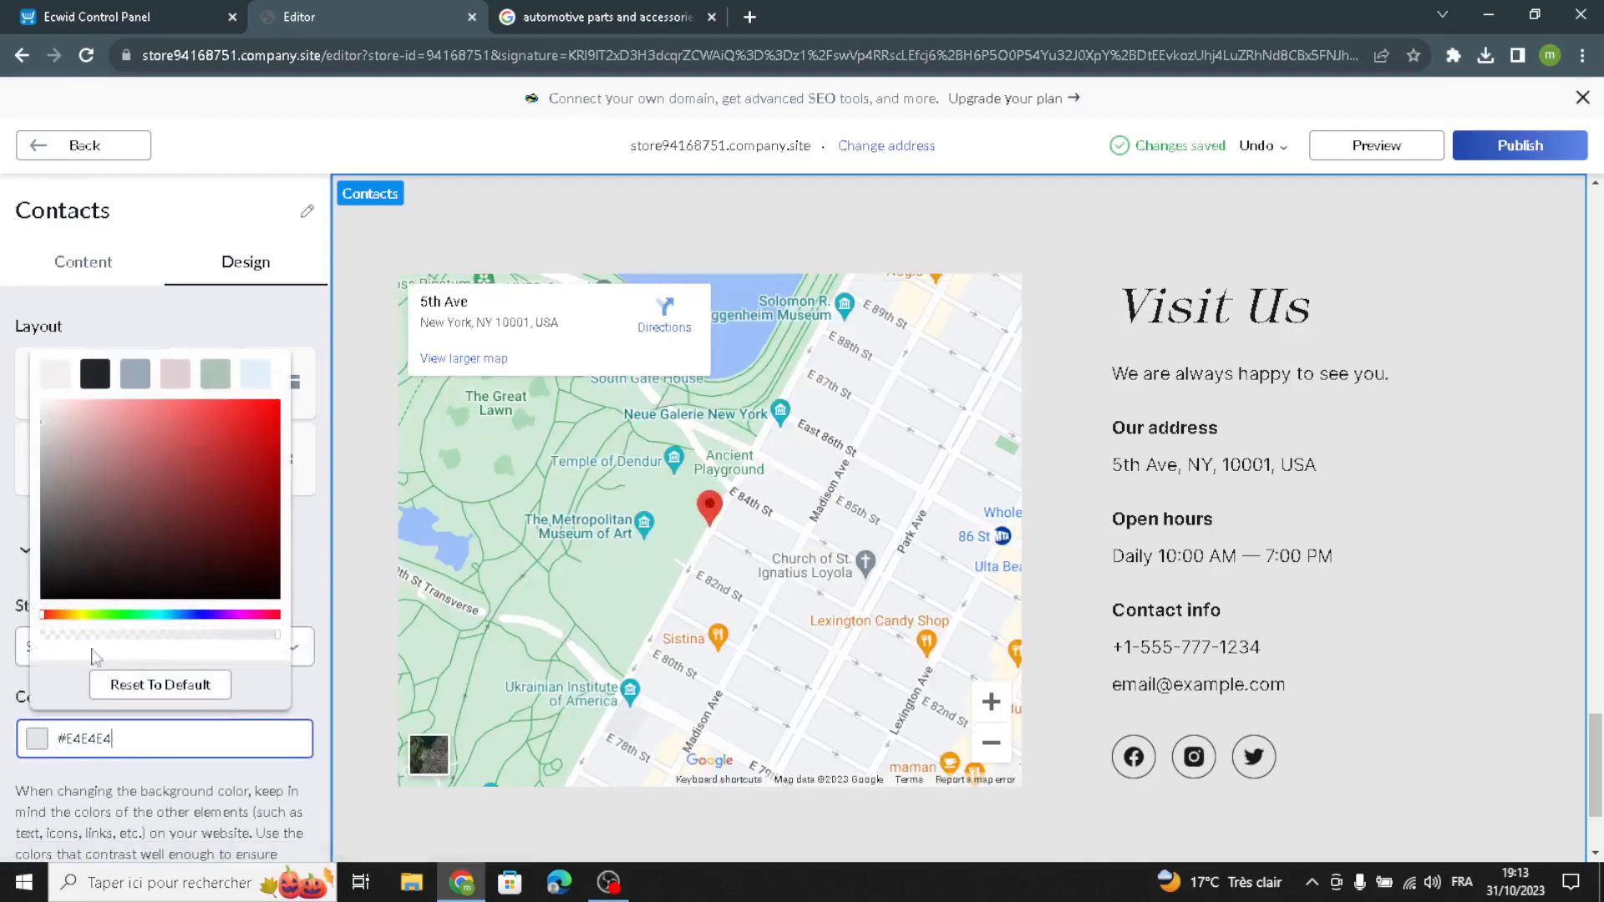
pyautogui.click(138, 373)
pyautogui.click(4, 502)
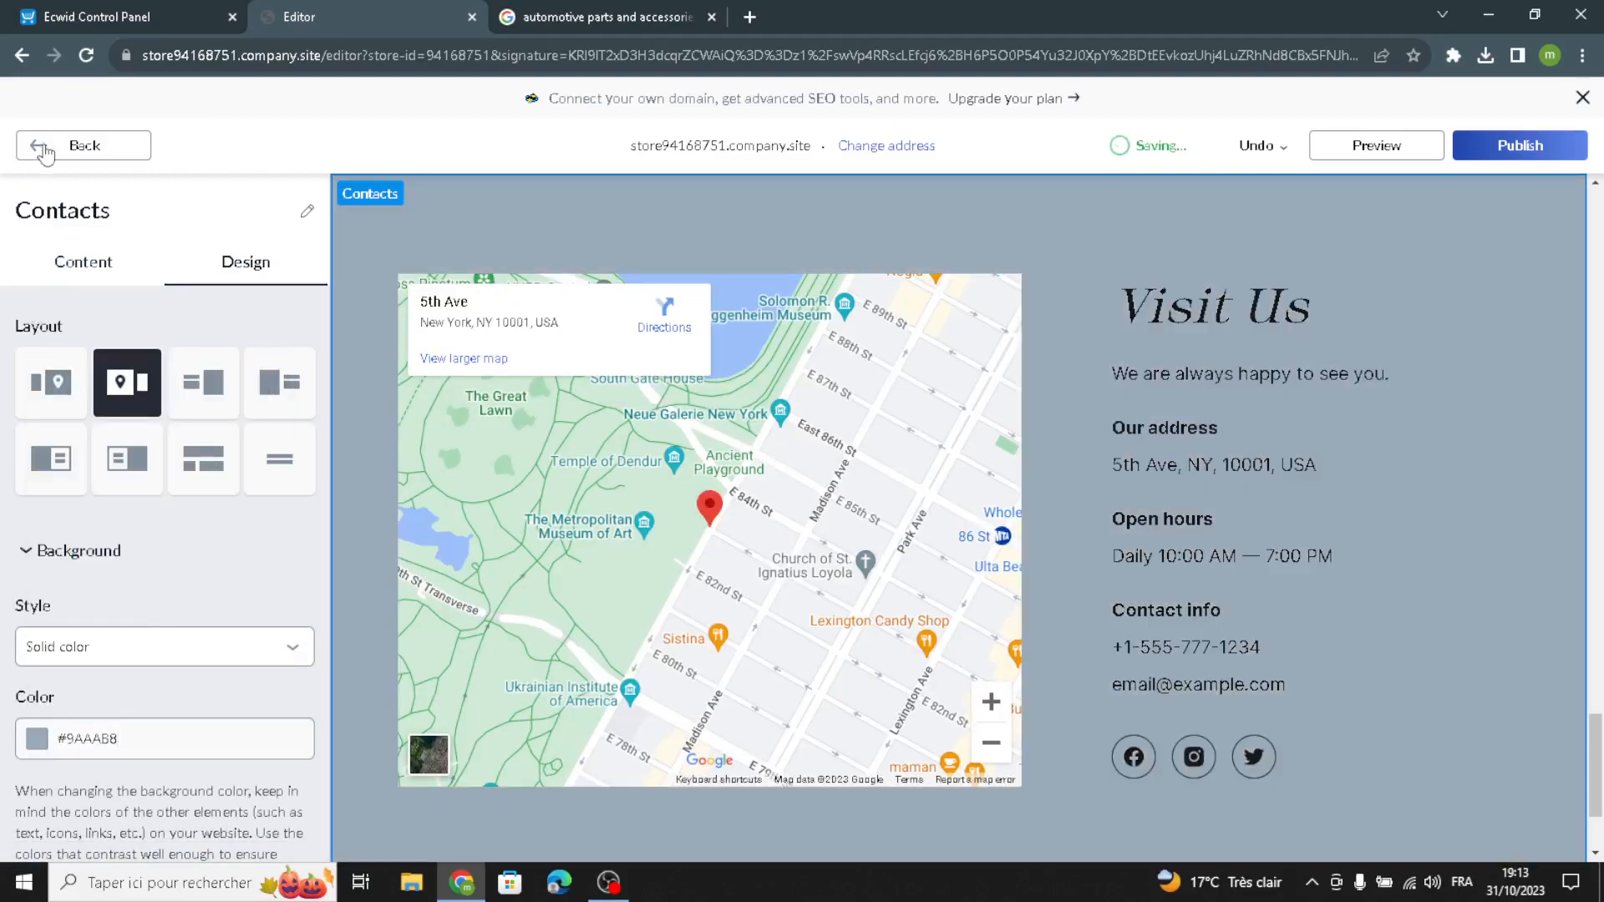
pyautogui.click(44, 152)
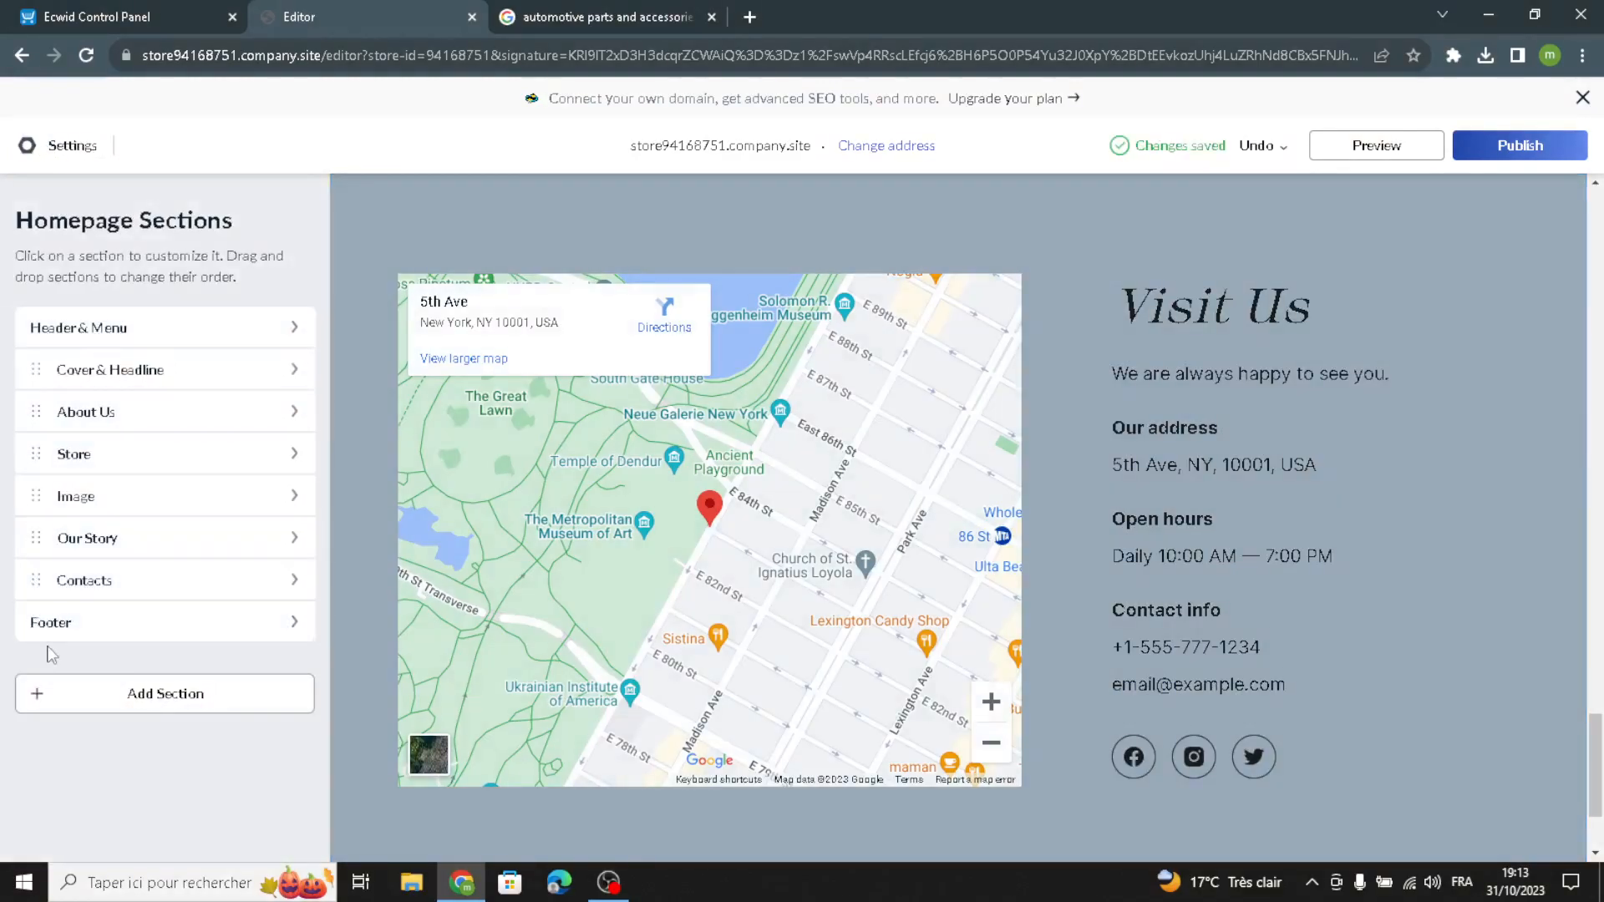
# Replace the business name in the homepage's Footer section with AutoGear
pyautogui.click(51, 627)
pyautogui.moveTo(143, 412); pyautogui.dragTo(9, 351)
pyautogui.write('AutoGear')
pyautogui.click(70, 543)
pyautogui.click(101, 147)
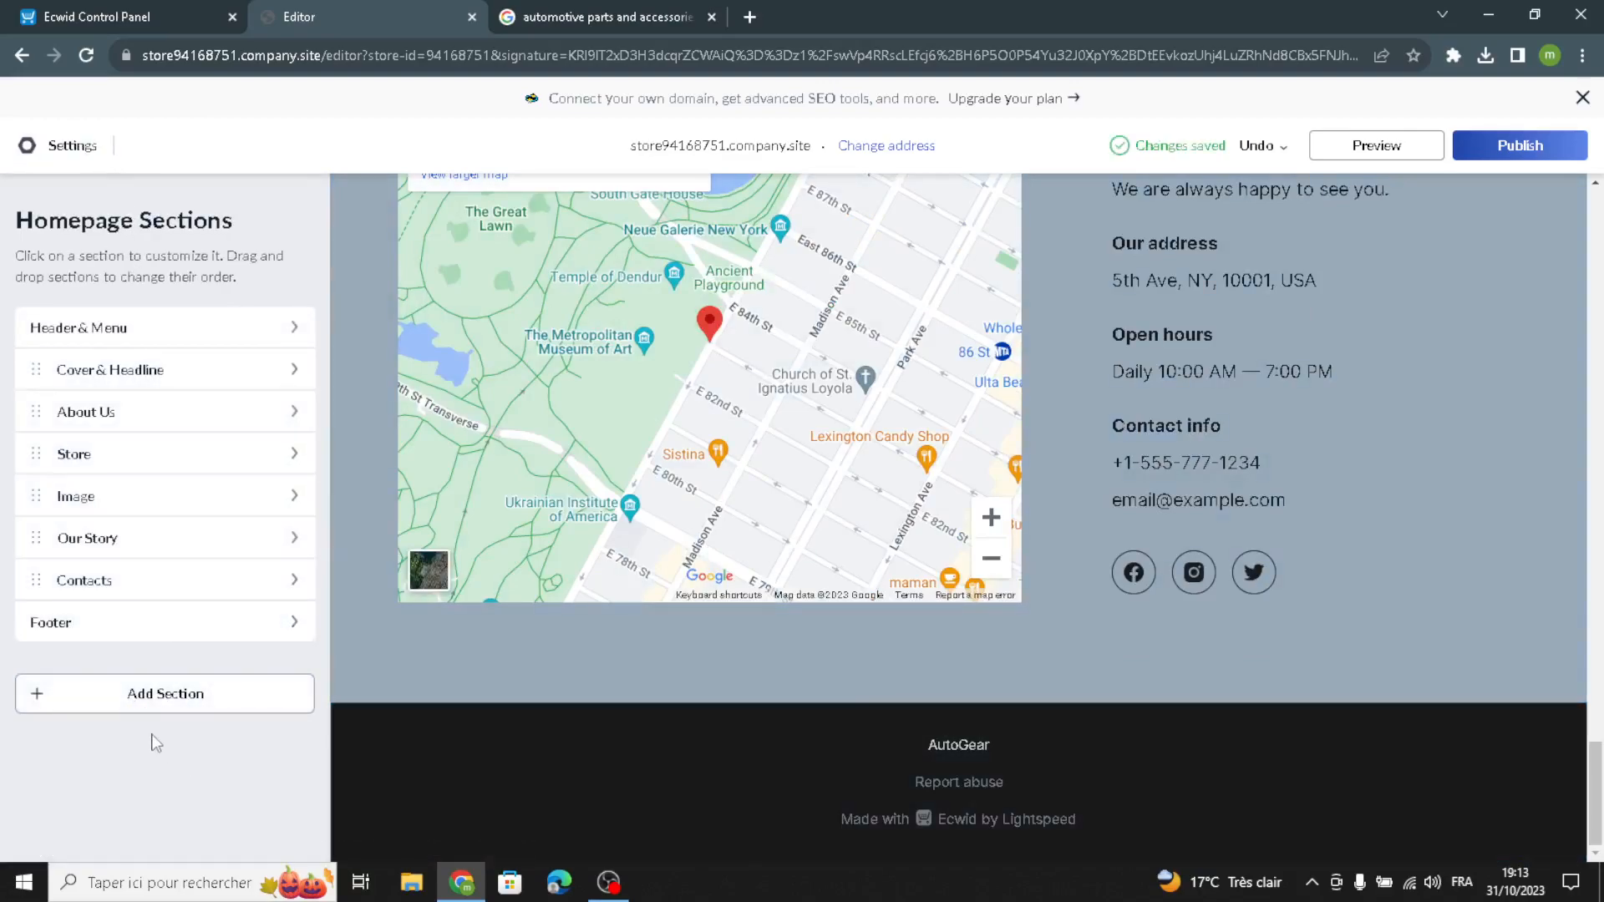
# Look over the categories of sections that can be added to the homepage
pyautogui.click(147, 693)
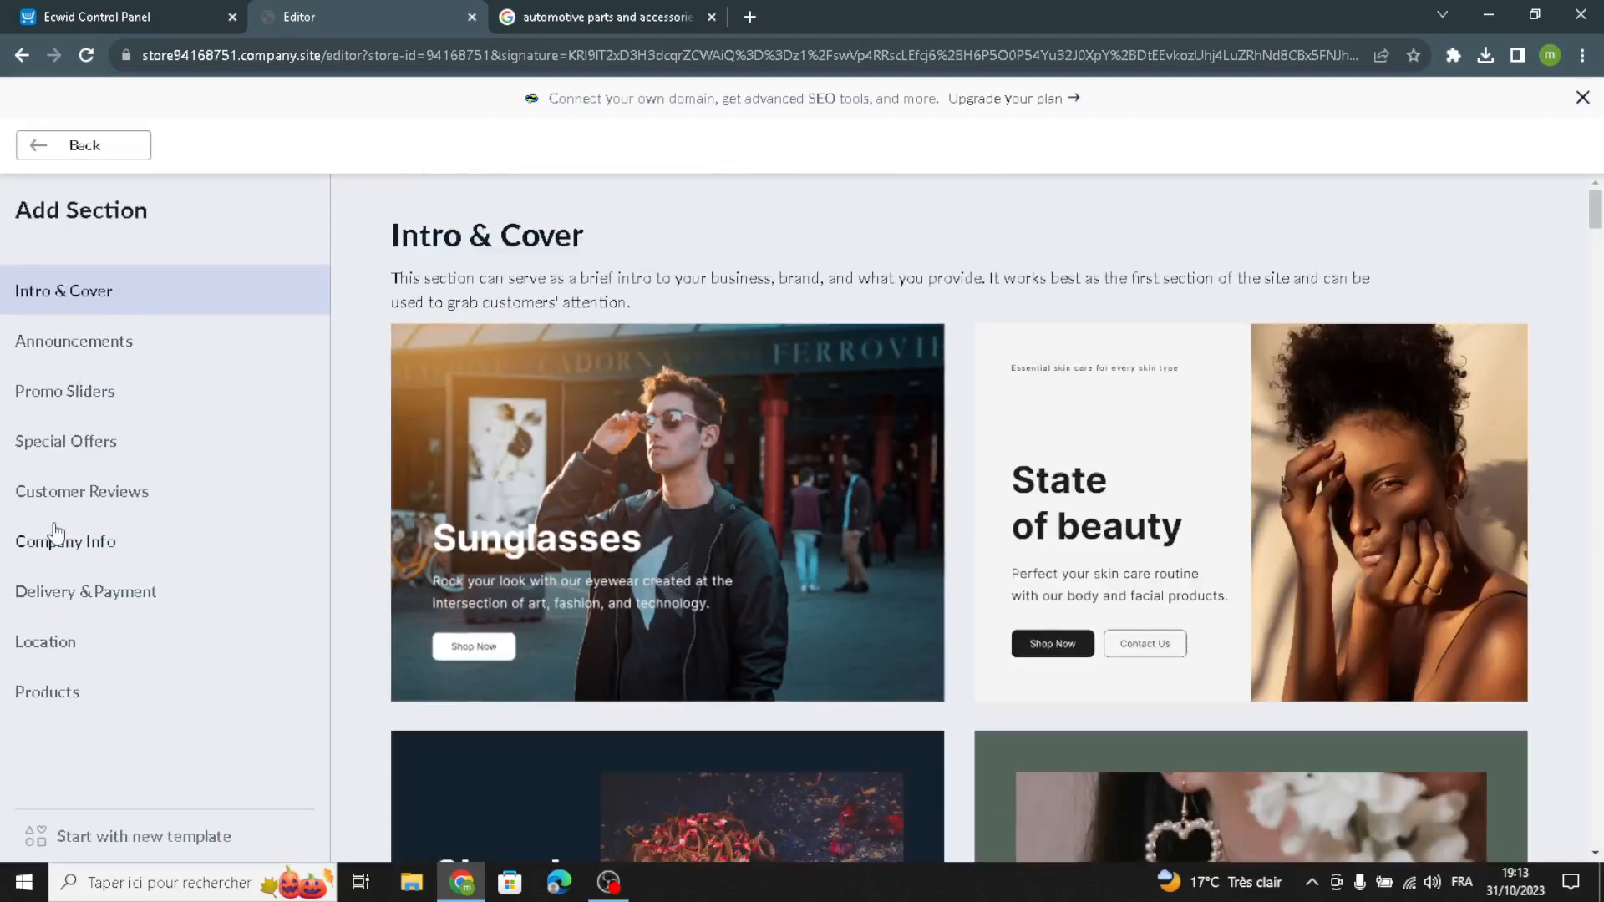
pyautogui.click(121, 151)
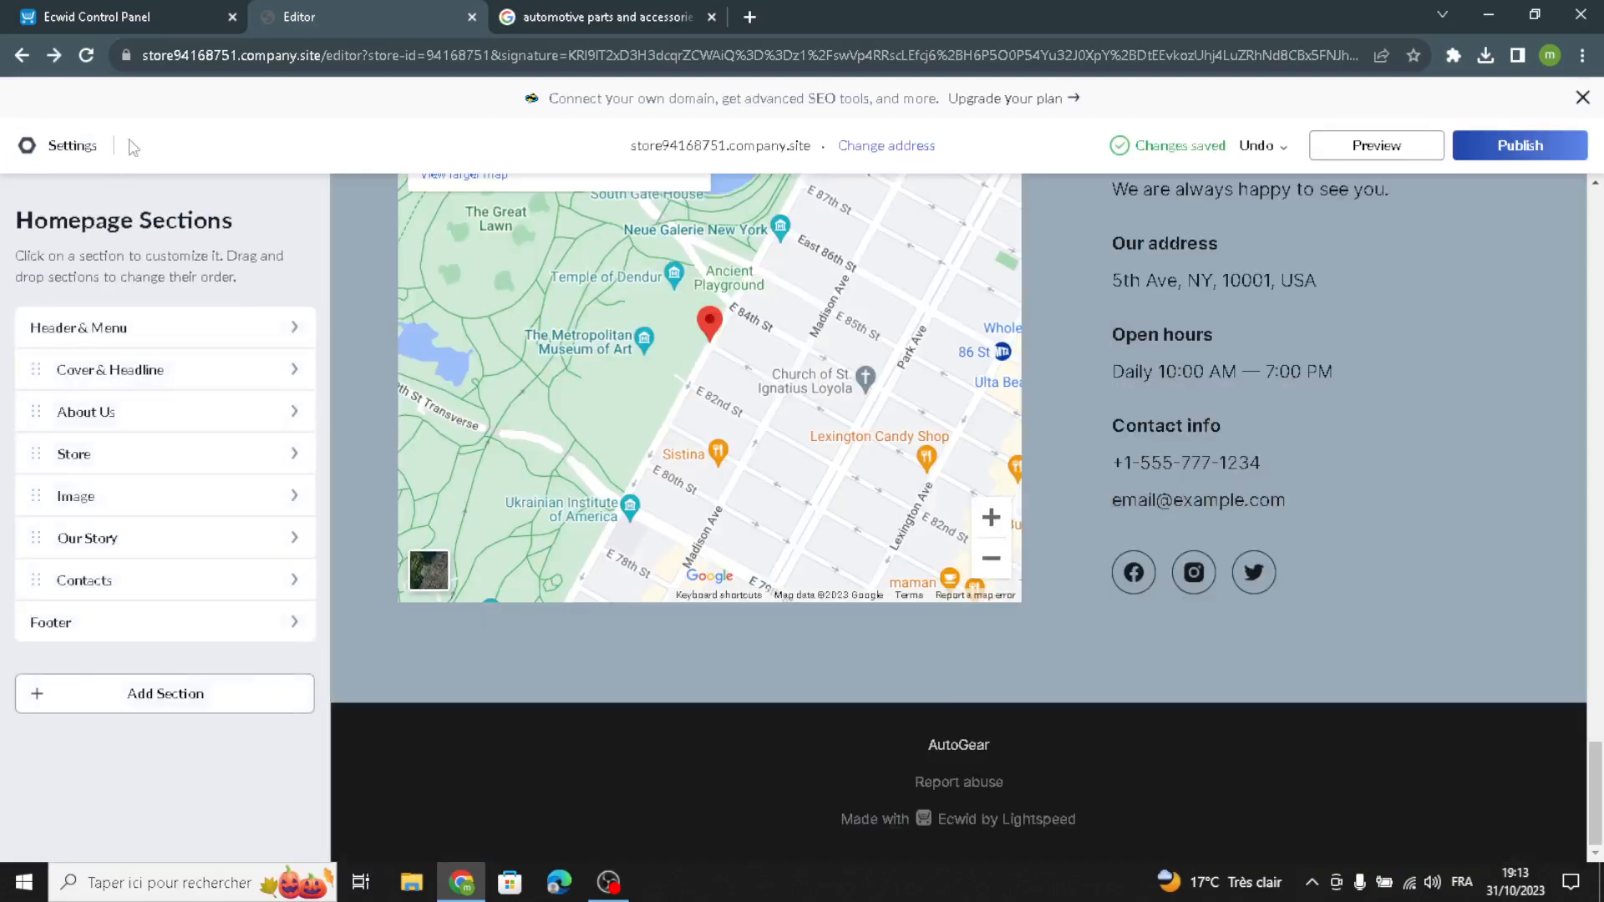
# Close the automotive parts Google search and publish the site
pyautogui.click(712, 17)
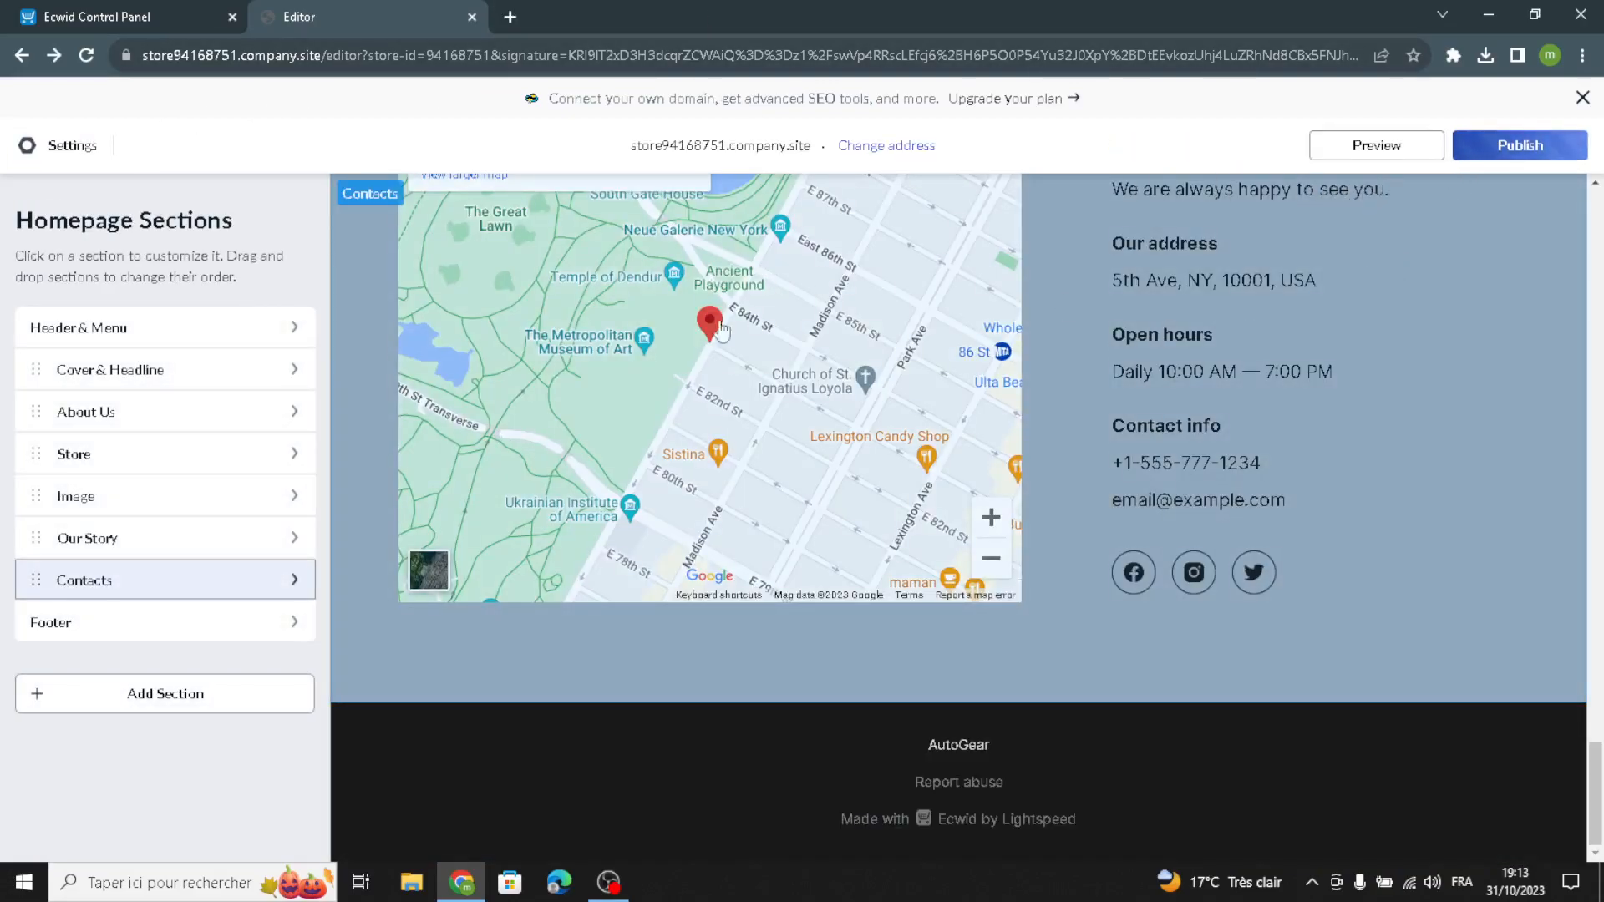
pyautogui.click(775, 322)
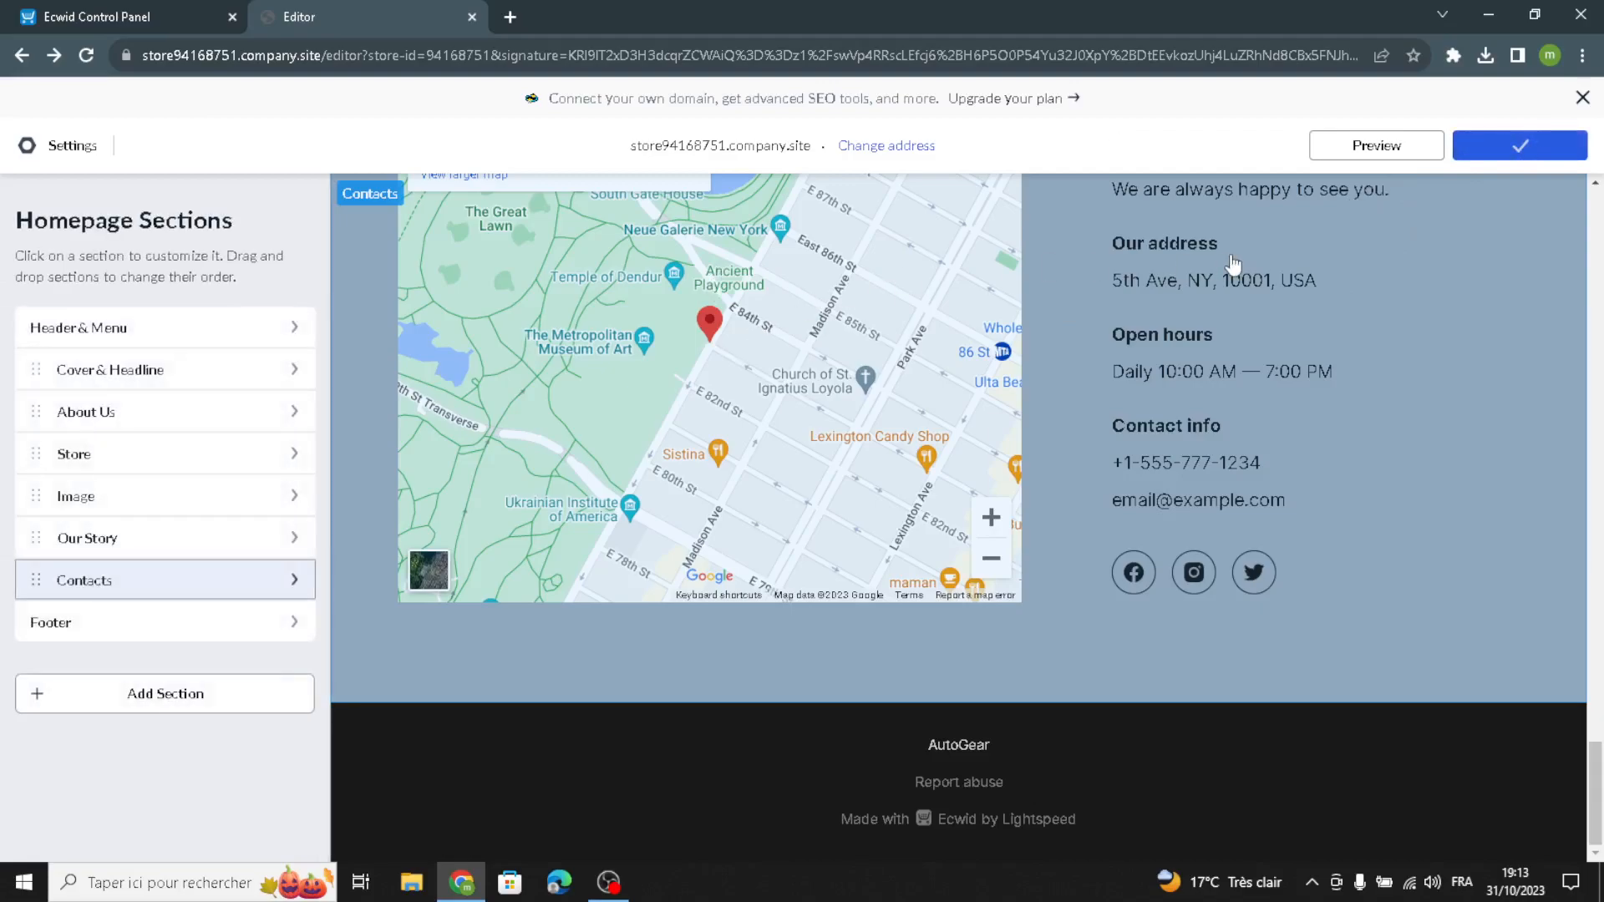